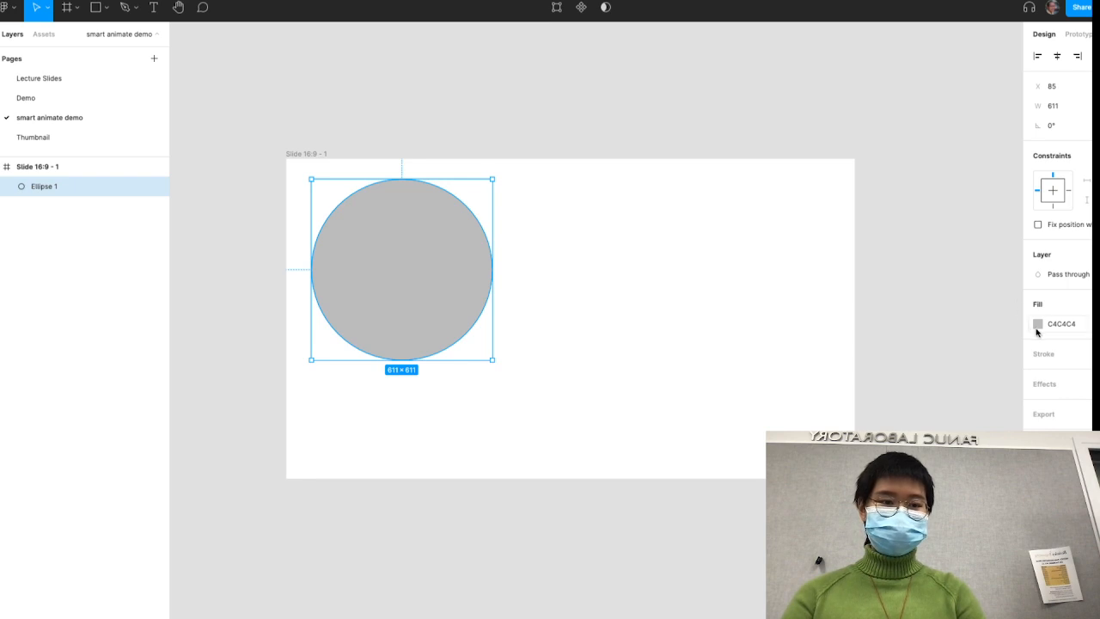
- Fill the circle in the frame with solid red FF5252
{"action": "left_click", "coordinate": [1036, 323]}
{"action": "left_click", "coordinate": [975, 325]}
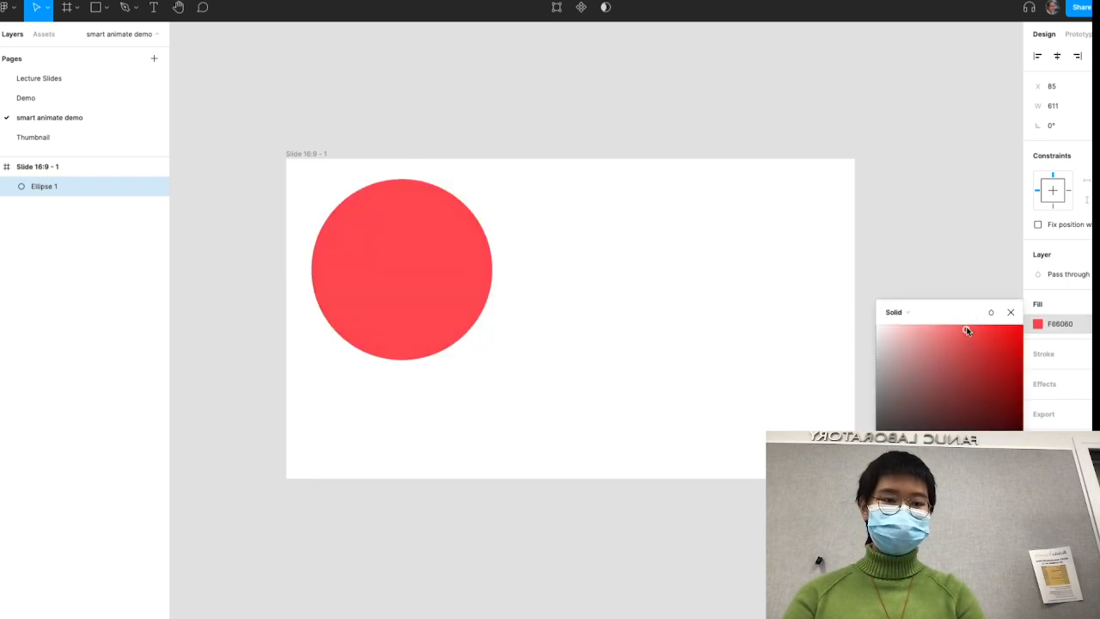
{"action": "left_click", "coordinate": [893, 269]}
{"action": "scroll", "coordinate": [713, 275], "scroll_direction": "down", "scroll_amount": 5}
{"action": "scroll", "coordinate": [712, 275], "scroll_direction": "right", "scroll_amount": 3}
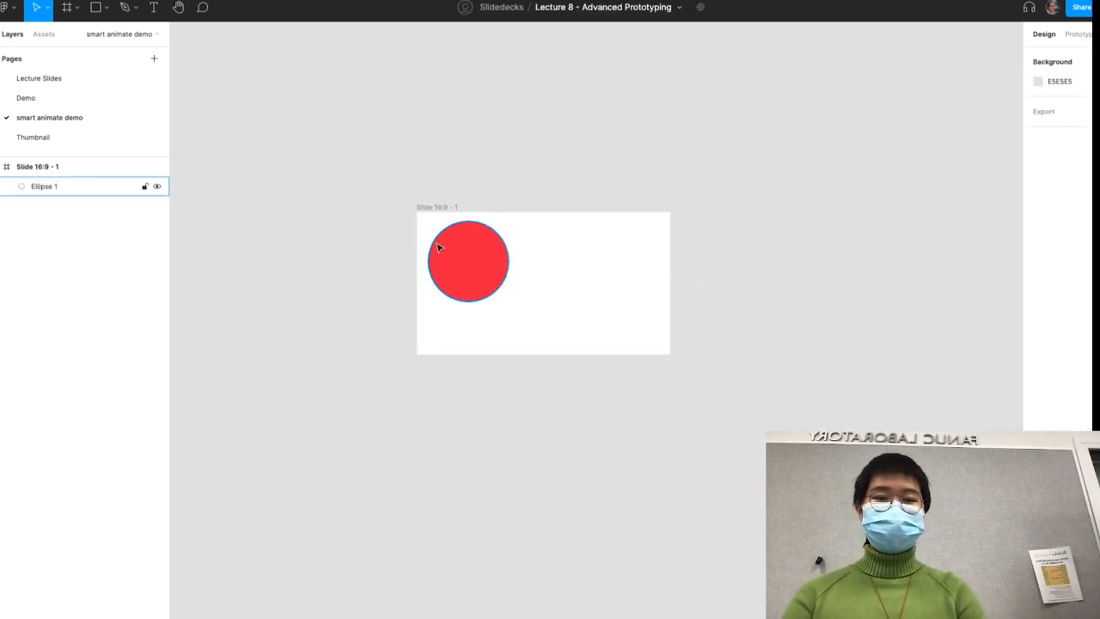
- Move the red circle into the top-left corner of its frame
{"action": "scroll", "coordinate": [485, 248], "scroll_direction": "up", "scroll_amount": 4}
{"action": "left_click", "coordinate": [464, 272]}
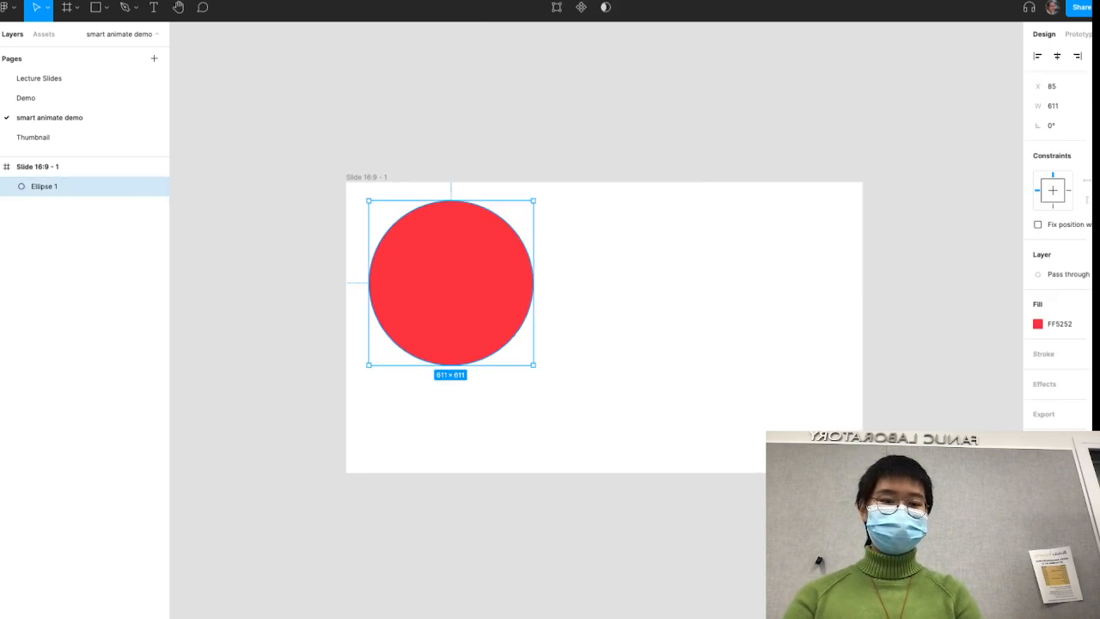
{"action": "scroll", "coordinate": [412, 267], "scroll_direction": "down", "scroll_amount": 5}
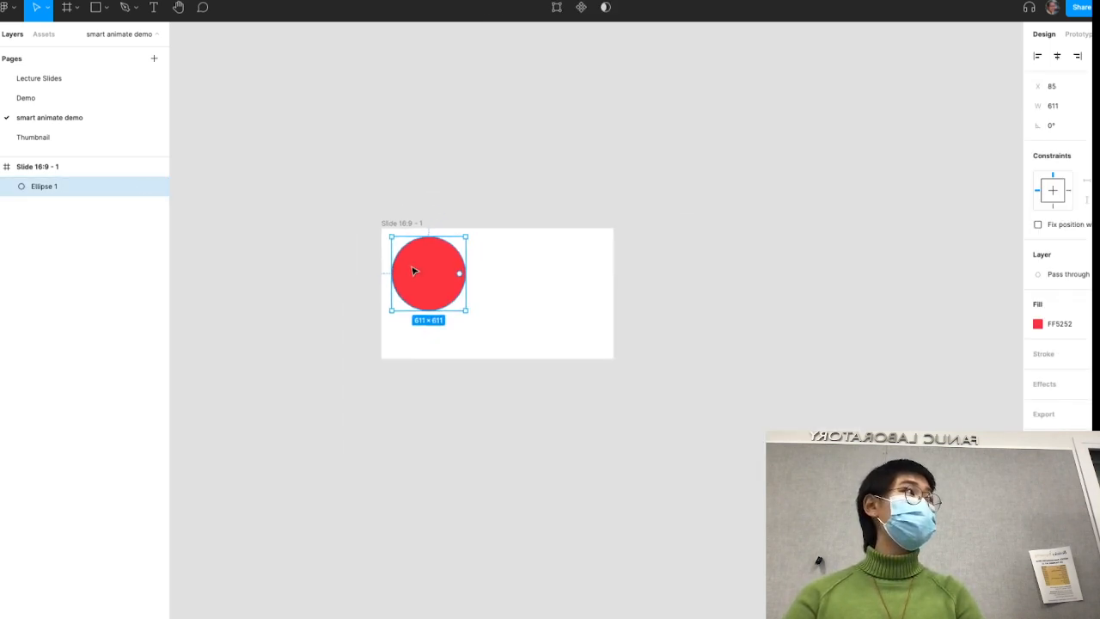
{"action": "scroll", "coordinate": [412, 267], "scroll_direction": "down", "scroll_amount": 1}
{"action": "scroll", "coordinate": [412, 267], "scroll_direction": "right", "scroll_amount": 1}
{"action": "left_click_drag", "start_coordinate": [411, 240], "coordinate": [405, 232]}
- Duplicate the frame beside the original and move the copy's circle into its top-right corner
{"action": "left_click", "coordinate": [383, 172]}
{"action": "left_click", "coordinate": [378, 187]}
{"action": "left_click_drag", "start_coordinate": [379, 187], "coordinate": [822, 219], "text": "alt"}
{"action": "left_click", "coordinate": [658, 152]}
- Rename the circle layer in both frames to "ball"
{"action": "left_click", "coordinate": [409, 226]}
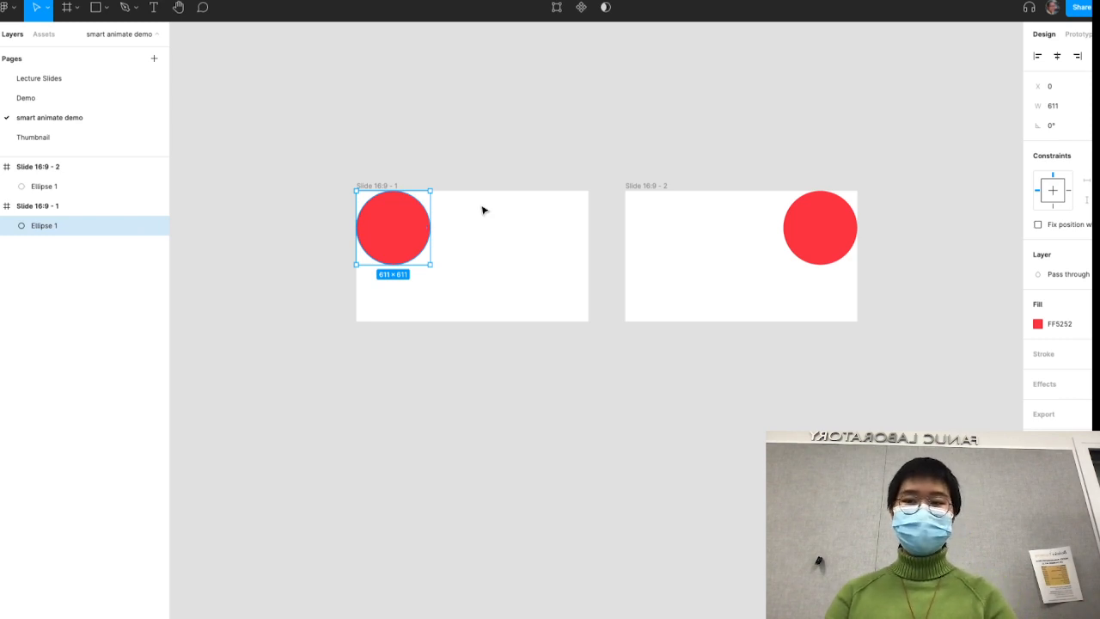
{"action": "key", "text": "ctrl+r"}
{"action": "type", "text": "ball"}
{"action": "key", "text": "Return"}
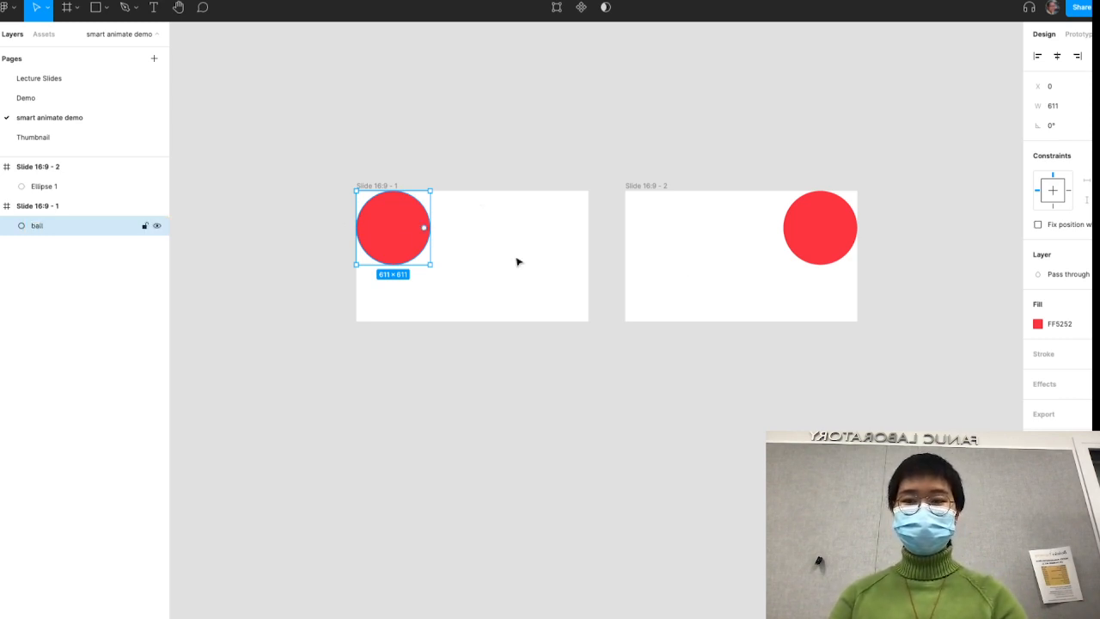
{"action": "left_click", "coordinate": [830, 216]}
{"action": "key", "text": "ctrl+r"}
{"action": "type", "text": "ball"}
{"action": "key", "text": "Return"}
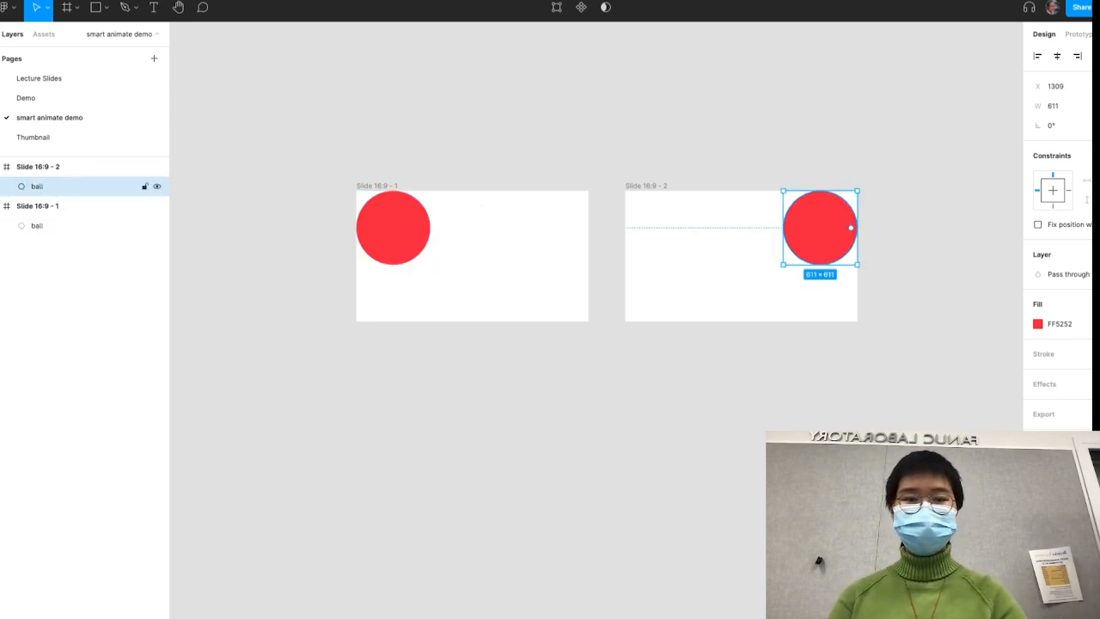
- Shrink the second frame's ball to about 166 × 166 in its top-right corner and give it a semi-transparent green fill, 52FF63
{"action": "left_click_drag", "start_coordinate": [783, 264], "coordinate": [835, 210]}
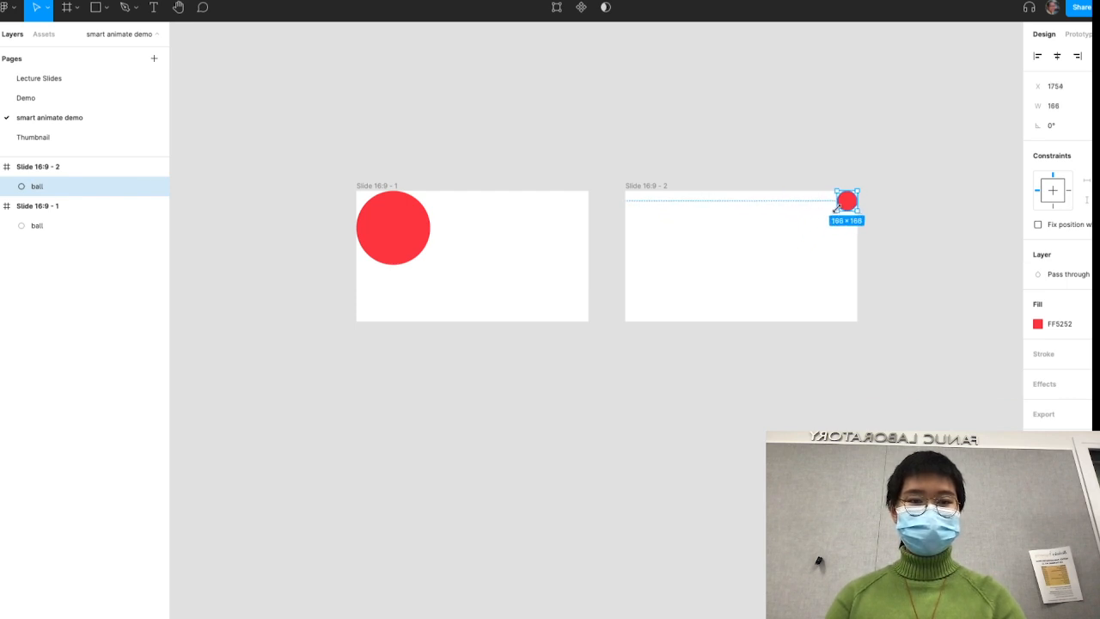
{"action": "left_click", "coordinate": [1037, 324]}
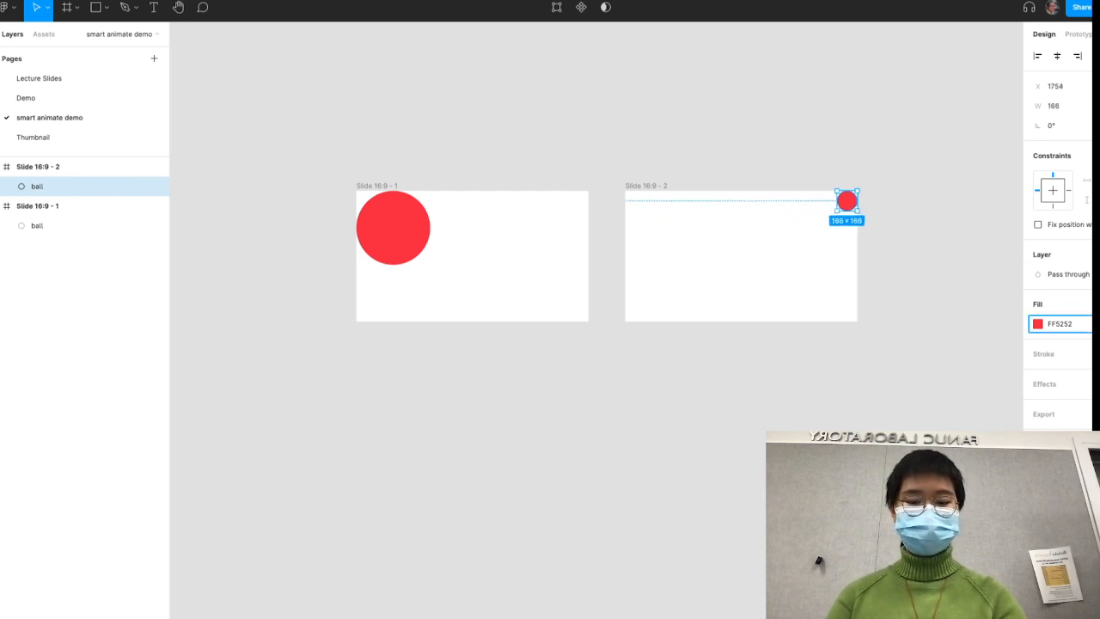
{"action": "key", "text": "Return"}
{"action": "left_click", "coordinate": [1037, 325]}
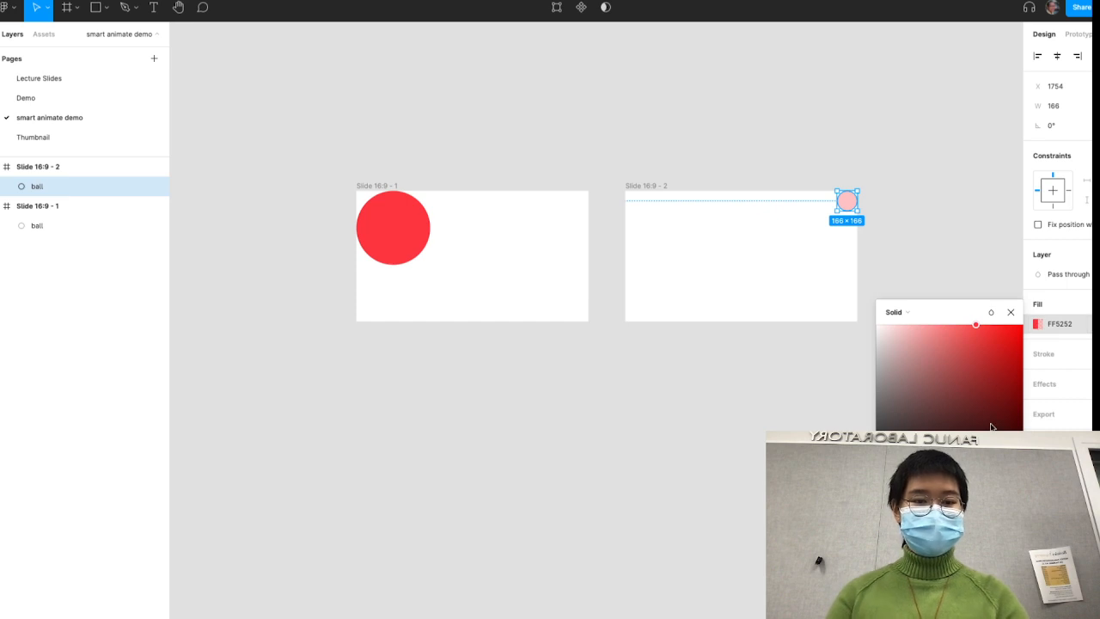
{"action": "left_click", "coordinate": [604, 207]}
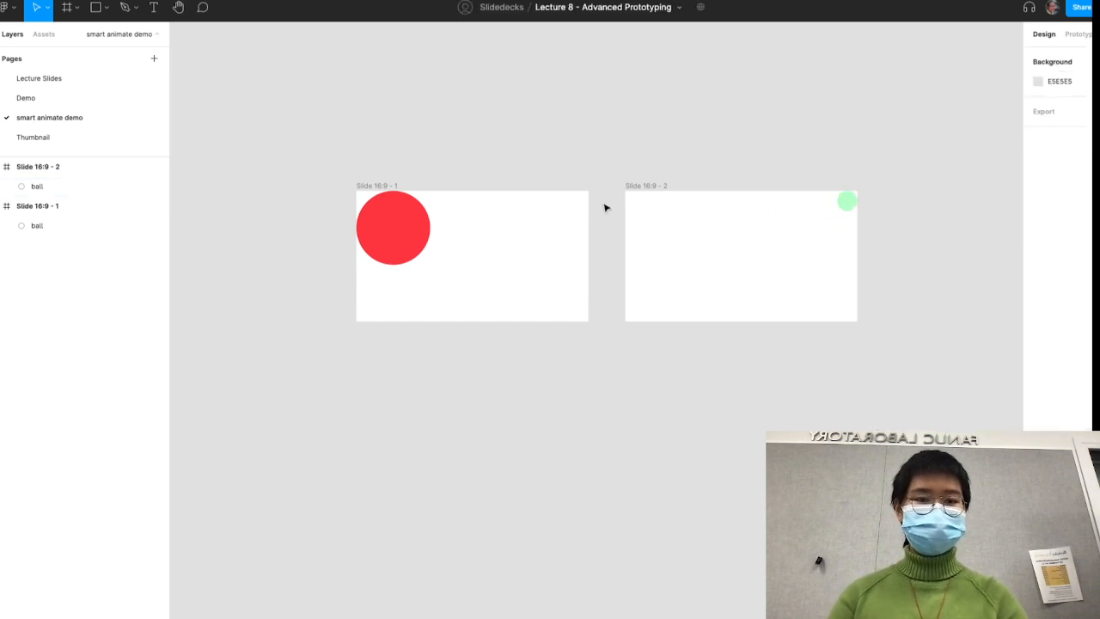
- Duplicate the second frame to its right as a third frame
{"action": "left_click", "coordinate": [645, 187]}
{"action": "left_click_drag", "start_coordinate": [645, 188], "coordinate": [913, 179]}
{"action": "scroll", "coordinate": [914, 180], "scroll_direction": "right", "scroll_amount": 5}
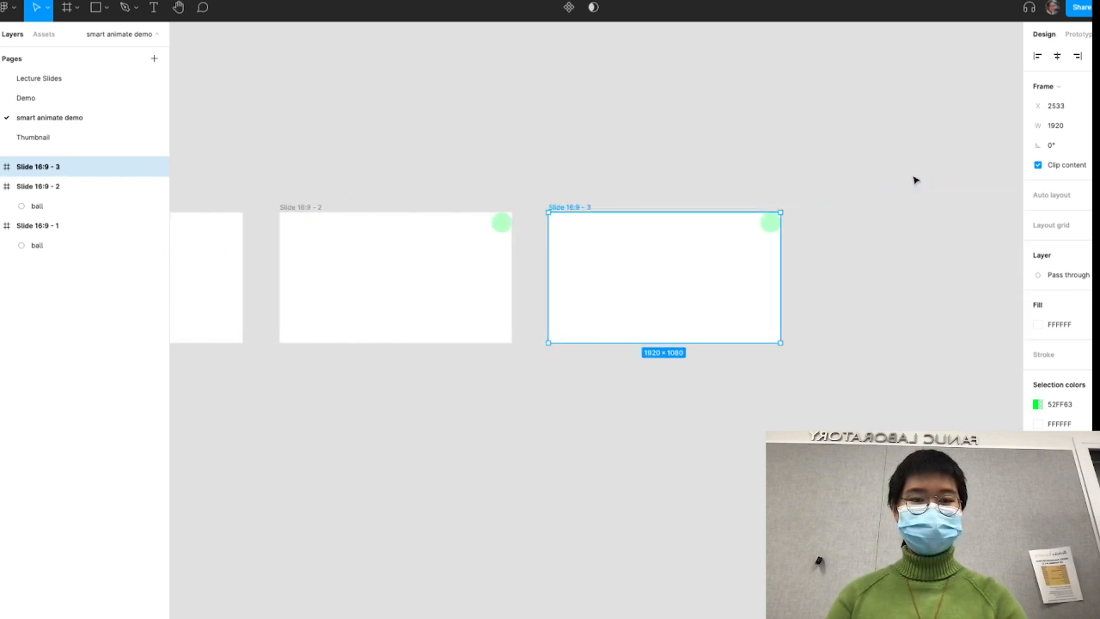
- Reshape the third frame's ball into a diagonal capsule about 545.5 × 488 in the bottom-right corner
{"action": "left_click", "coordinate": [745, 208]}
{"action": "mouse_move", "coordinate": [696, 209]}
{"action": "left_mouse_down"}
{"action": "mouse_move", "coordinate": [683, 267]}
{"action": "mouse_move", "coordinate": [702, 325]}
{"action": "mouse_move", "coordinate": [611, 223]}
{"action": "mouse_move", "coordinate": [492, 150]}
{"action": "left_mouse_up"}
{"action": "scroll", "coordinate": [702, 321], "scroll_direction": "up", "scroll_amount": 5}
{"action": "double_click", "coordinate": [701, 321]}
{"action": "key", "text": "Escape"}
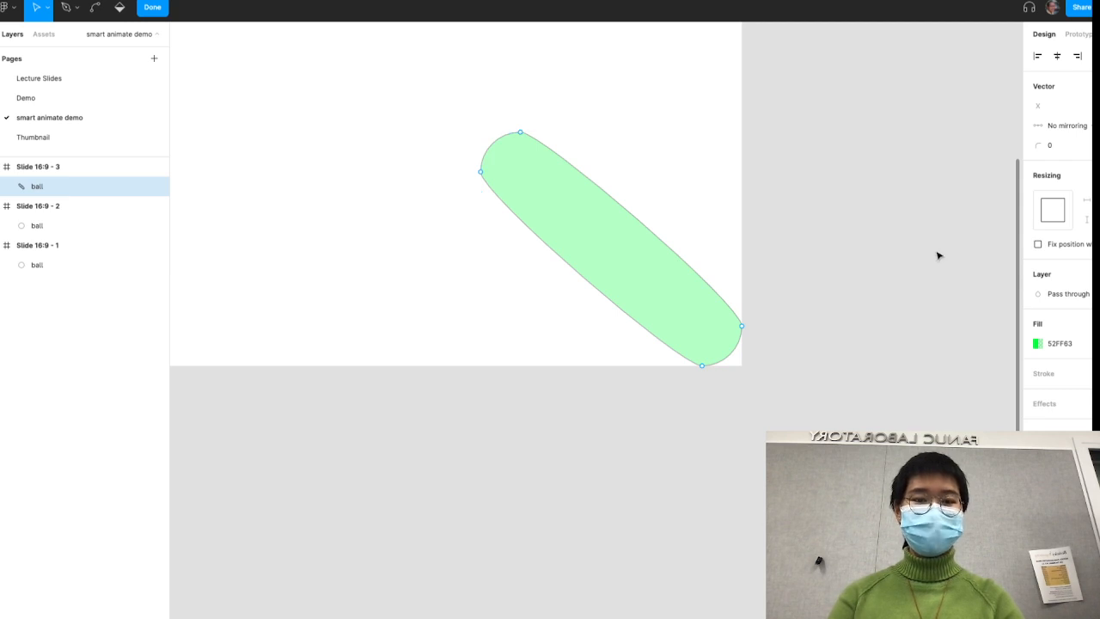
{"action": "key", "text": "Escape"}
- Give the third frame's capsule a fully opaque purple fill, 9E52FF
{"action": "left_click", "coordinate": [1067, 325]}
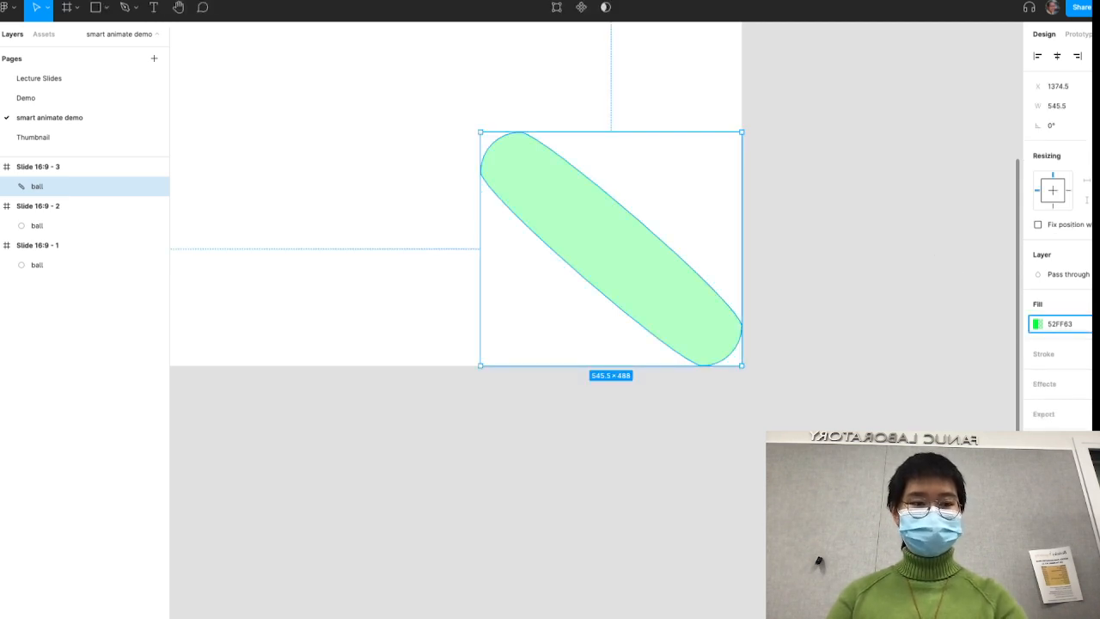
{"action": "left_click", "coordinate": [1037, 324]}
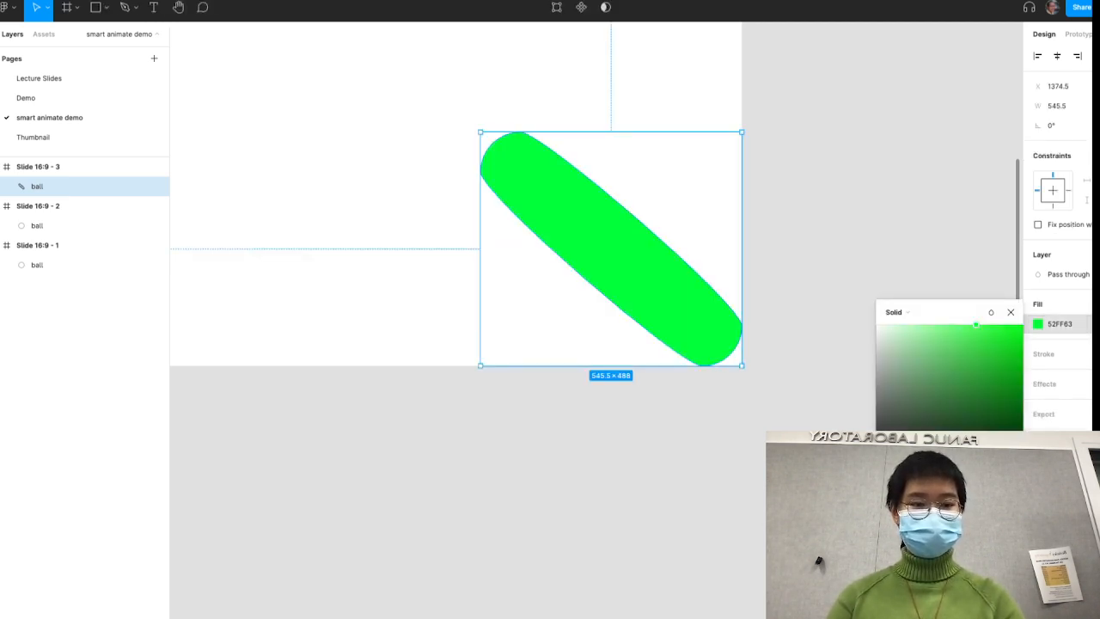
{"action": "left_click_drag", "start_coordinate": [943, 483], "coordinate": [984, 483]}
{"action": "left_click", "coordinate": [937, 261]}
{"action": "scroll", "coordinate": [924, 270], "scroll_direction": "down", "scroll_amount": 10}
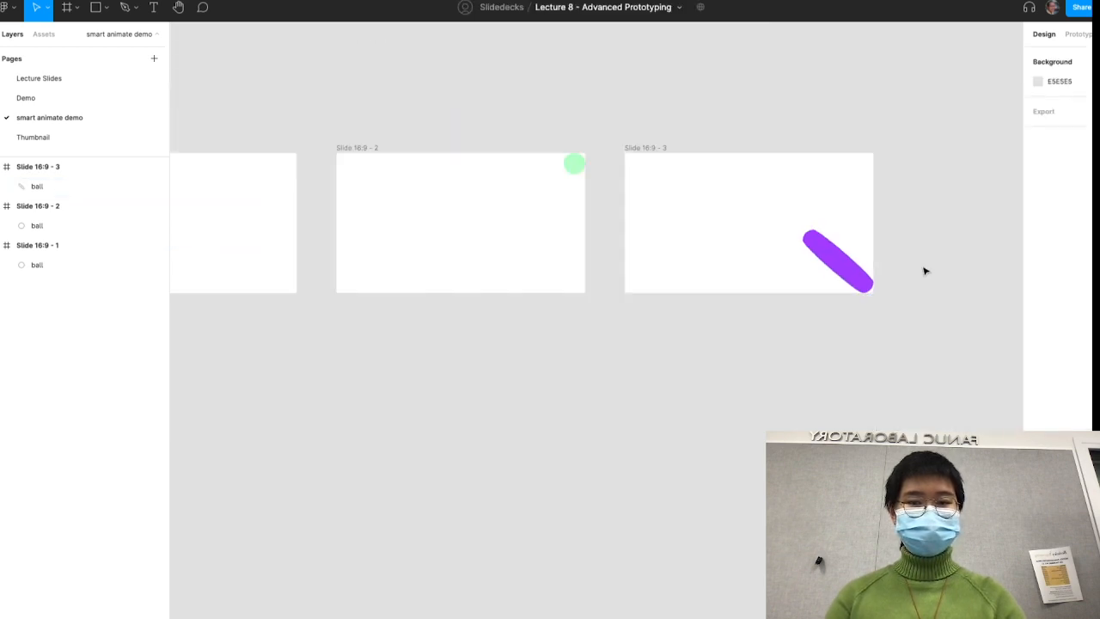
{"action": "scroll", "coordinate": [923, 271], "scroll_direction": "right", "scroll_amount": 2}
{"action": "scroll", "coordinate": [901, 287], "scroll_direction": "right", "scroll_amount": 1}
{"action": "scroll", "coordinate": [901, 287], "scroll_direction": "down", "scroll_amount": 5}
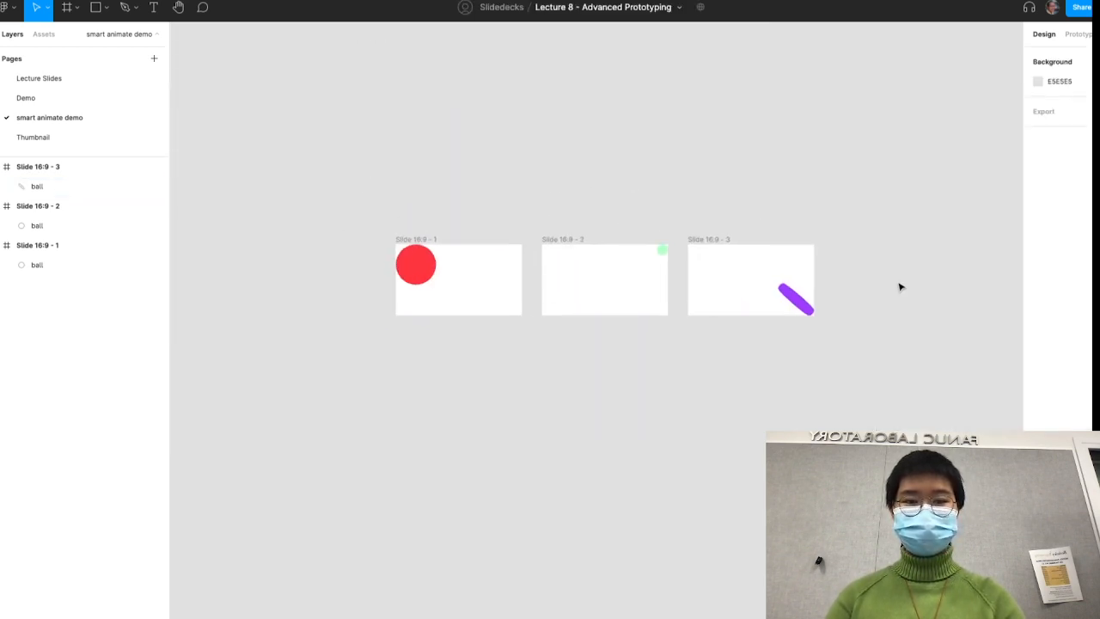
- Duplicate the third frame to its right as a fourth frame
{"action": "left_click_drag", "start_coordinate": [711, 242], "coordinate": [854, 250]}
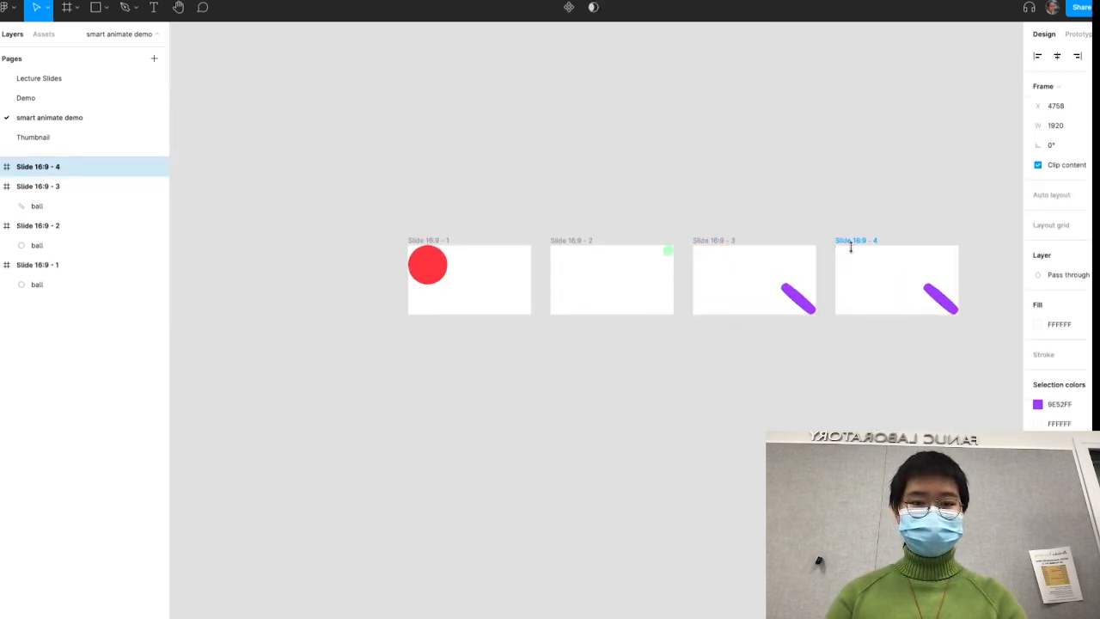
{"action": "left_click", "coordinate": [869, 209]}
{"action": "scroll", "coordinate": [939, 240], "scroll_direction": "up", "scroll_amount": 3}
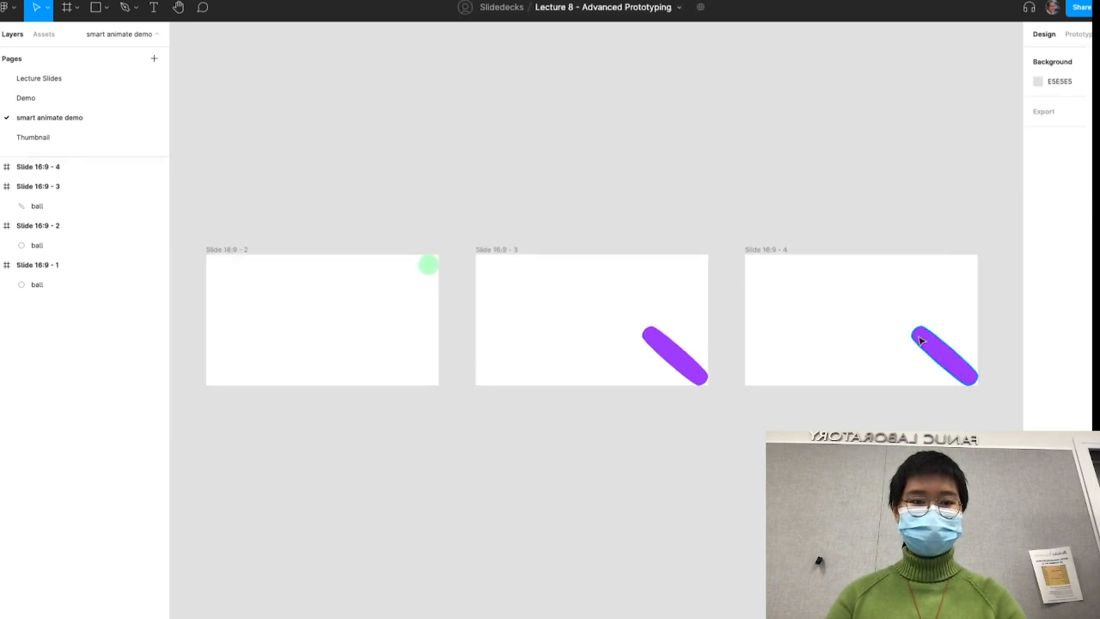
- Copy the purple capsule within the fourth frame, rotate the copy 90°, and place it in the bottom-left corner
{"action": "left_click", "coordinate": [920, 334]}
{"action": "left_click_drag", "start_coordinate": [920, 334], "coordinate": [818, 352]}
{"action": "left_click_drag", "start_coordinate": [865, 387], "coordinate": [794, 339]}
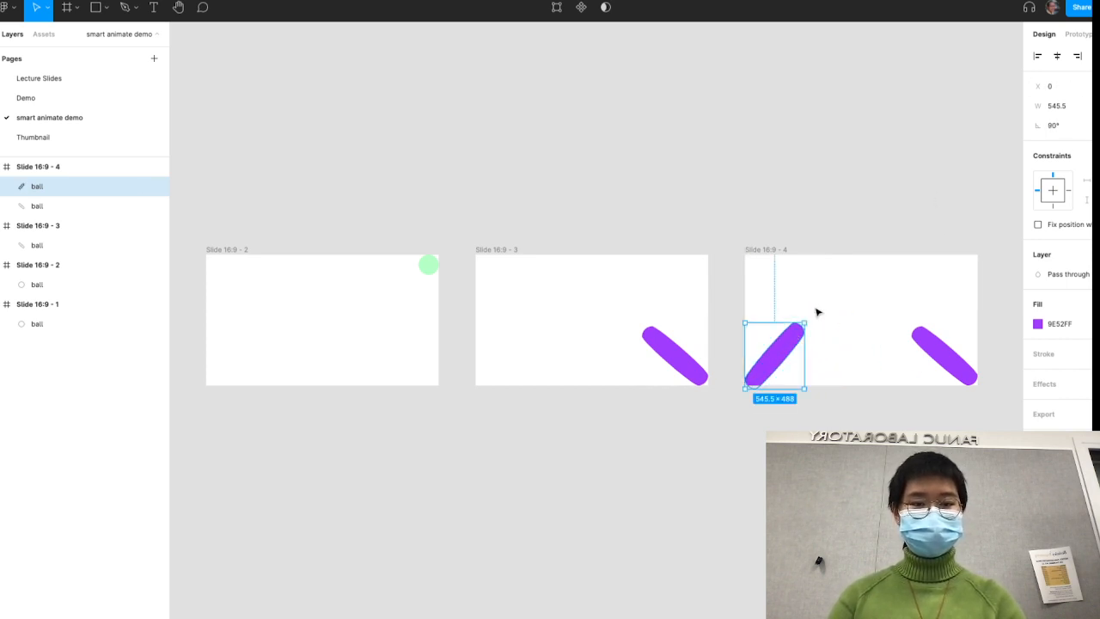
- Give the rotated capsule in the fourth frame a semi-transparent pink fill, FF52D9
{"action": "left_click", "coordinate": [1038, 324]}
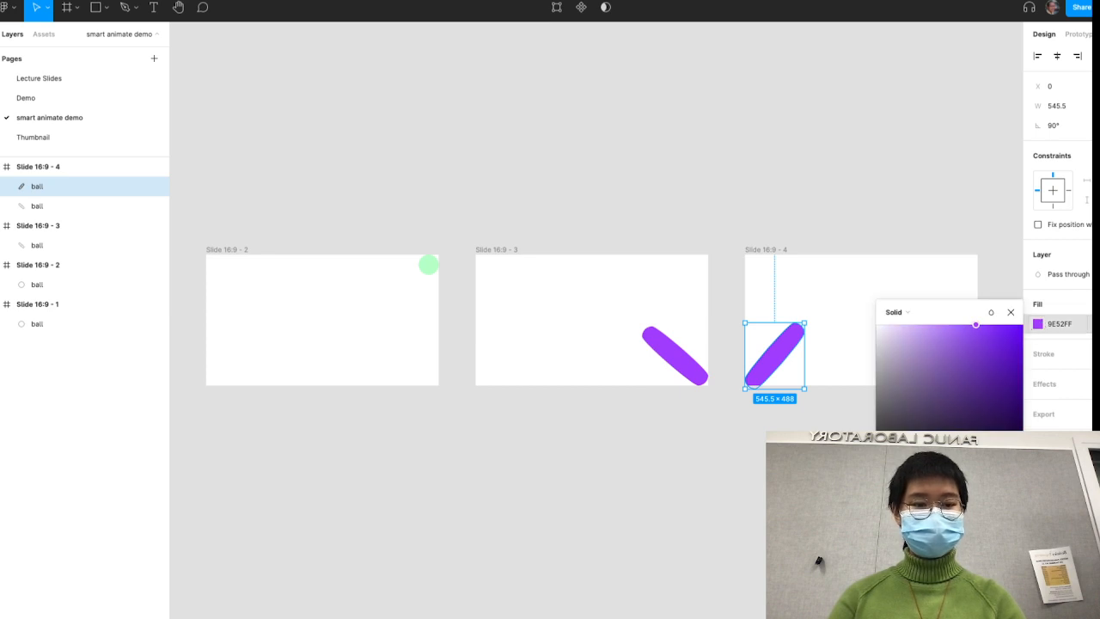
{"action": "left_click_drag", "start_coordinate": [985, 485], "coordinate": [999, 485]}
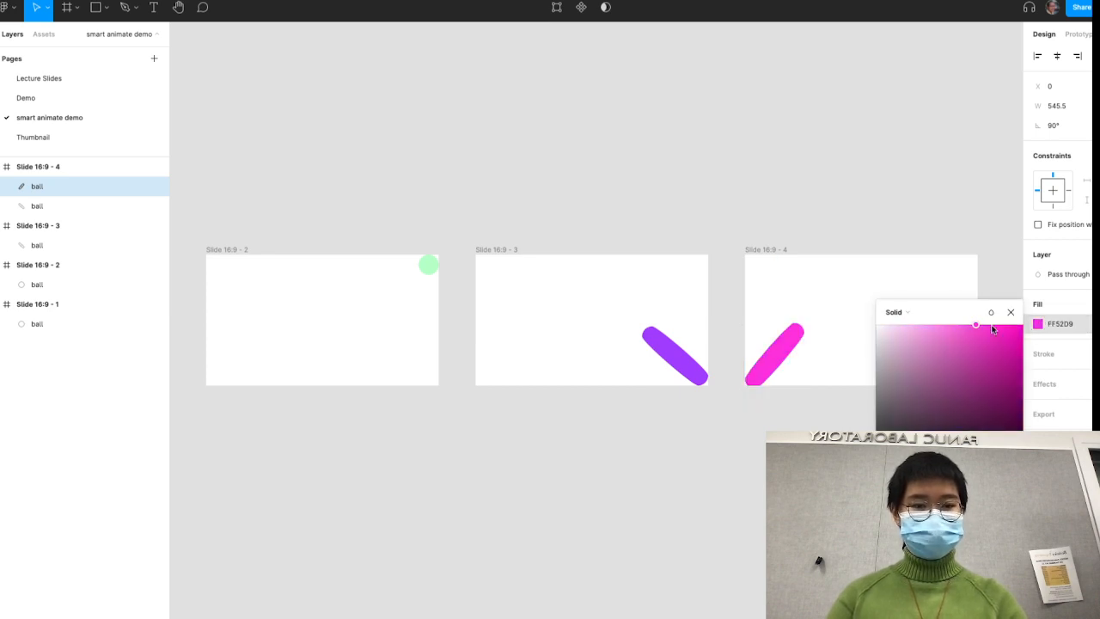
{"action": "left_click_drag", "start_coordinate": [992, 329], "coordinate": [931, 310]}
{"action": "left_click", "coordinate": [857, 169]}
- Delete the original purple capsule from the fourth frame, keeping only the pink one
{"action": "scroll", "coordinate": [854, 140], "scroll_direction": "down", "scroll_amount": 5}
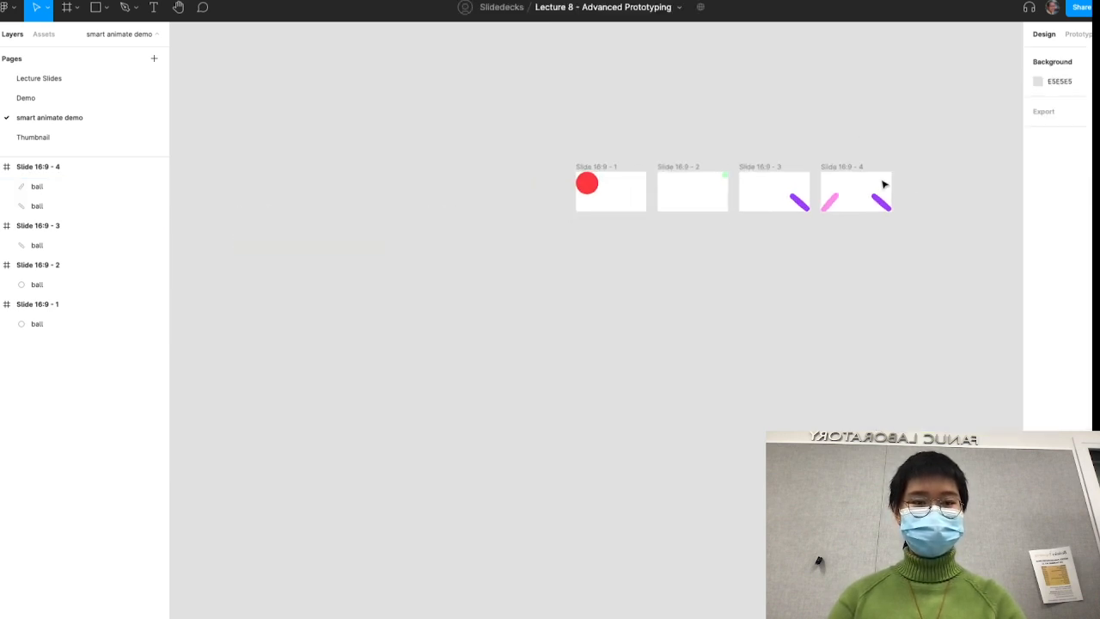
{"action": "left_click", "coordinate": [885, 198]}
{"action": "key", "text": "Delete"}
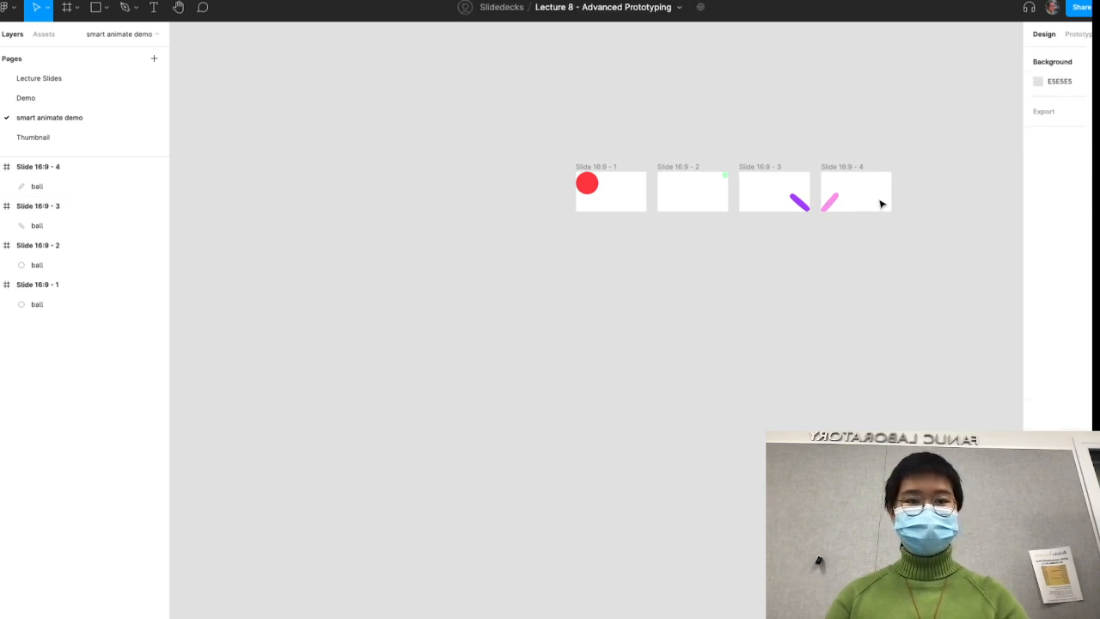
{"action": "left_click", "coordinate": [830, 201]}
{"action": "left_click", "coordinate": [847, 285]}
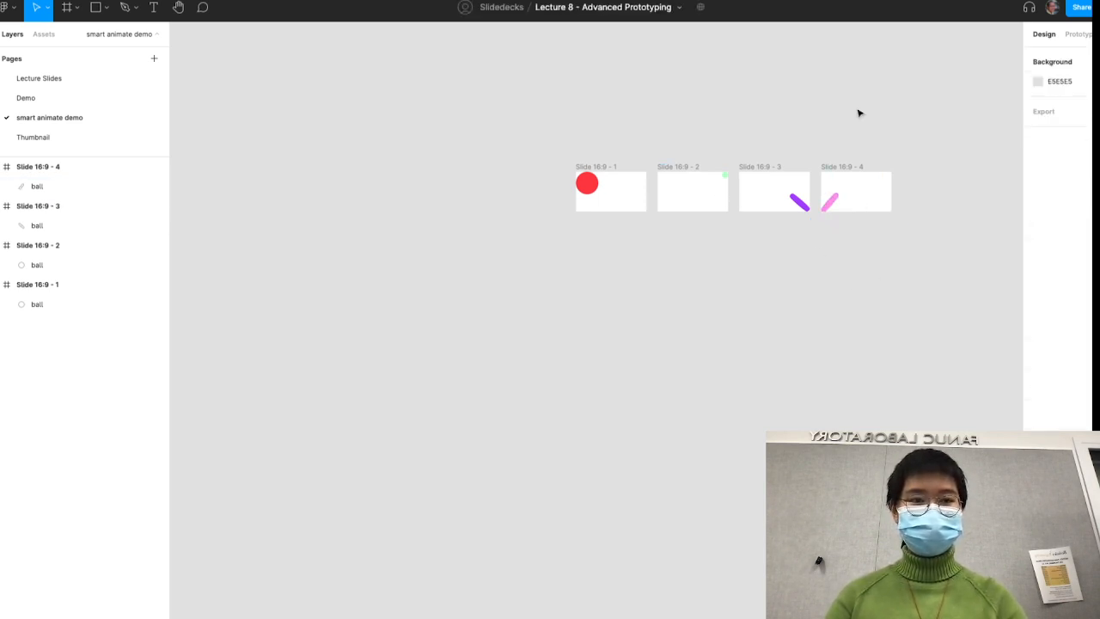
- Toggle between Design and Prototype modes, finishing in Prototype mode
{"action": "left_click", "coordinate": [1079, 34]}
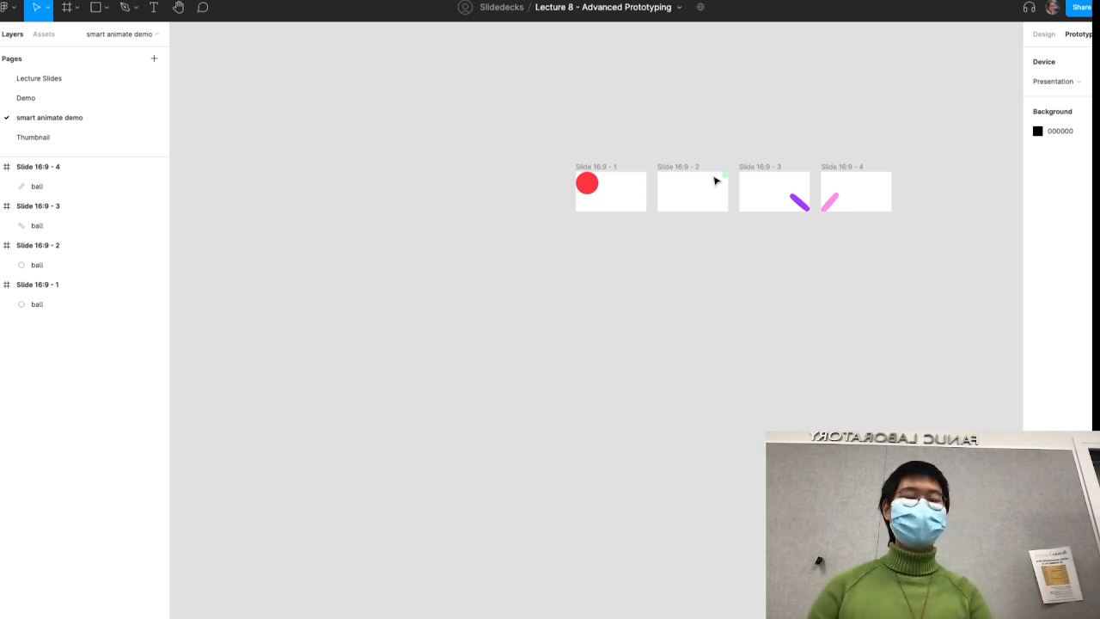
{"action": "key", "text": "alt+8"}
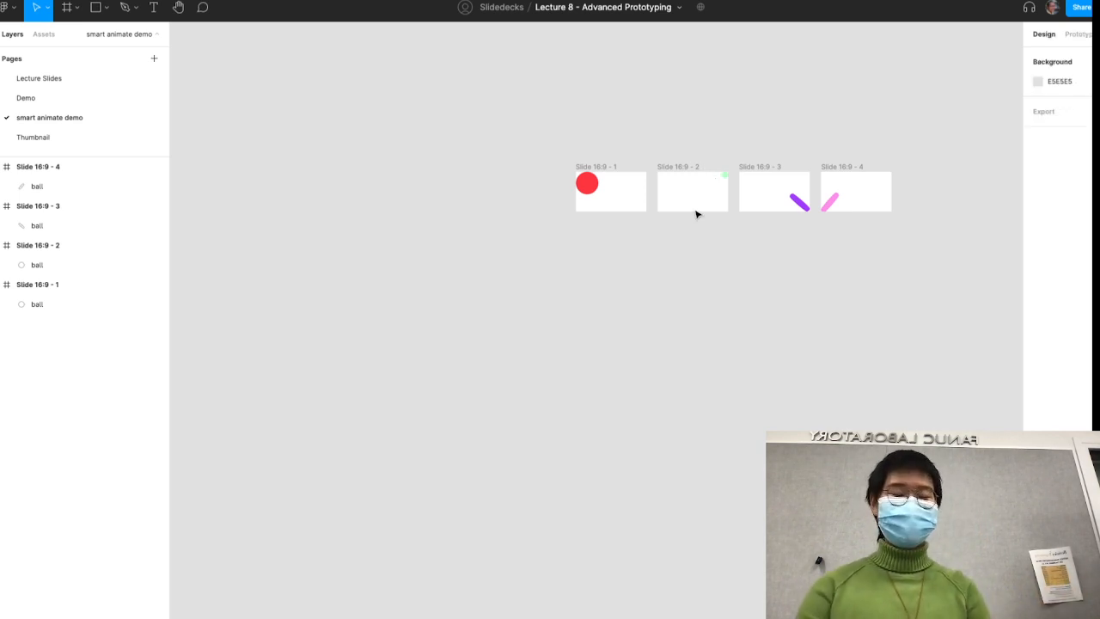
{"action": "key", "text": "alt+9"}
{"action": "key", "text": "alt+8"}
{"action": "key", "text": "alt+9"}
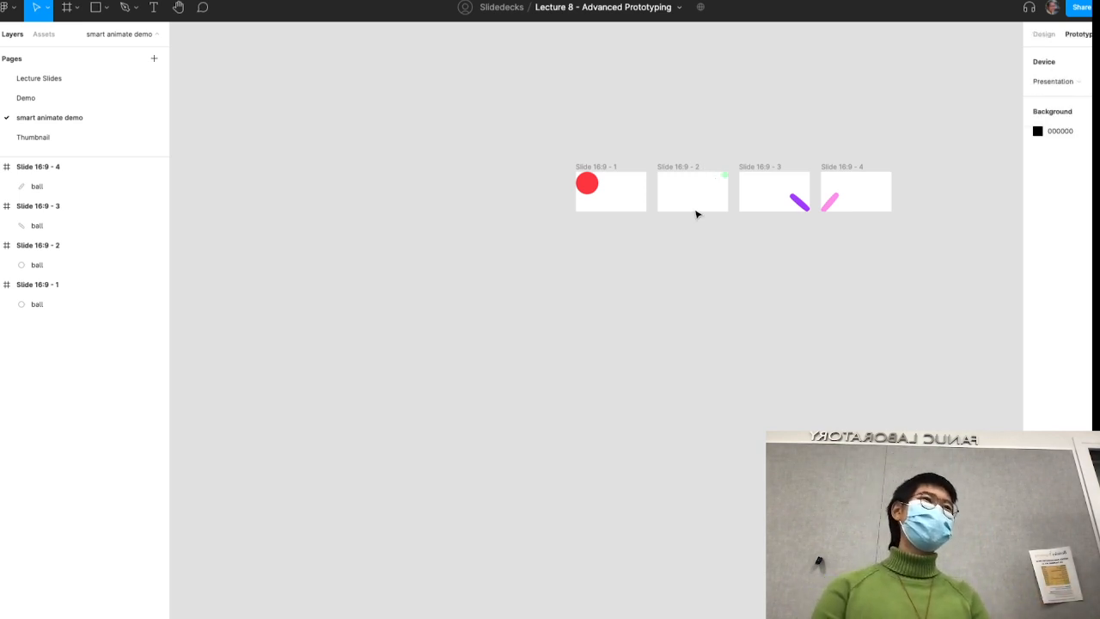
{"action": "key", "text": "alt+8"}
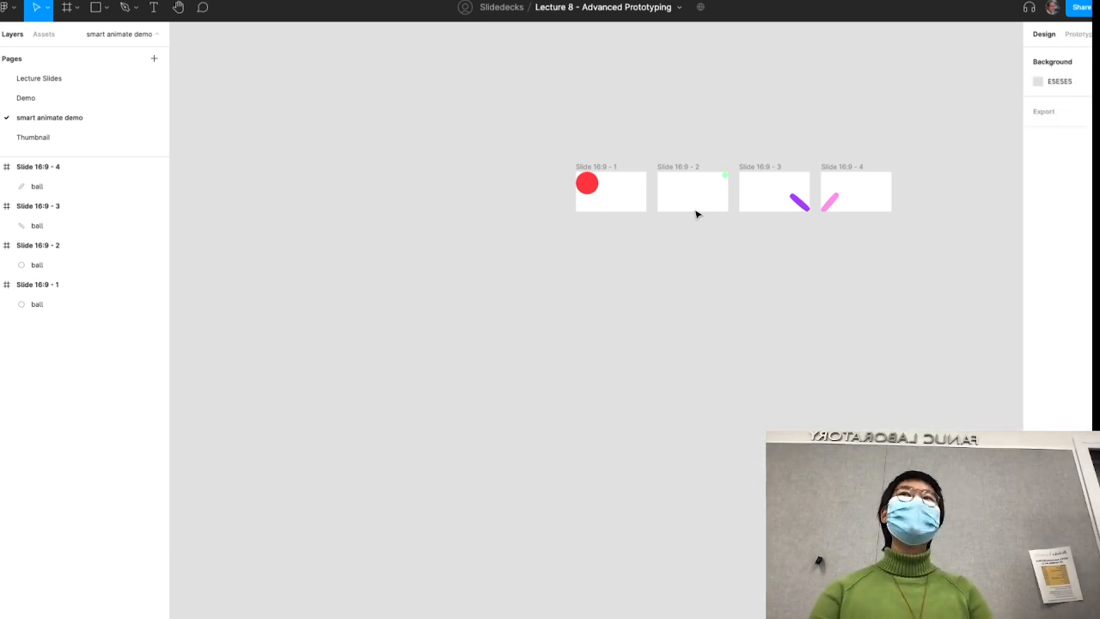
{"action": "key", "text": "alt+9"}
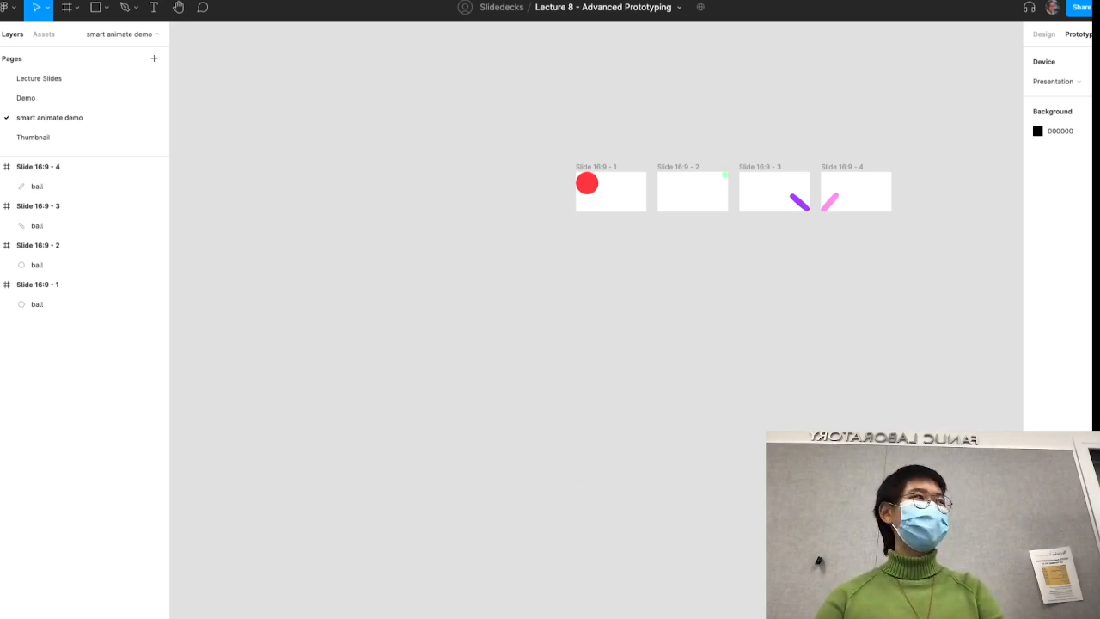
- Connect the first frame to the second with a Navigate to interaction, keeping On click as the trigger
{"action": "scroll", "coordinate": [759, 298], "scroll_direction": "up", "scroll_amount": 5}
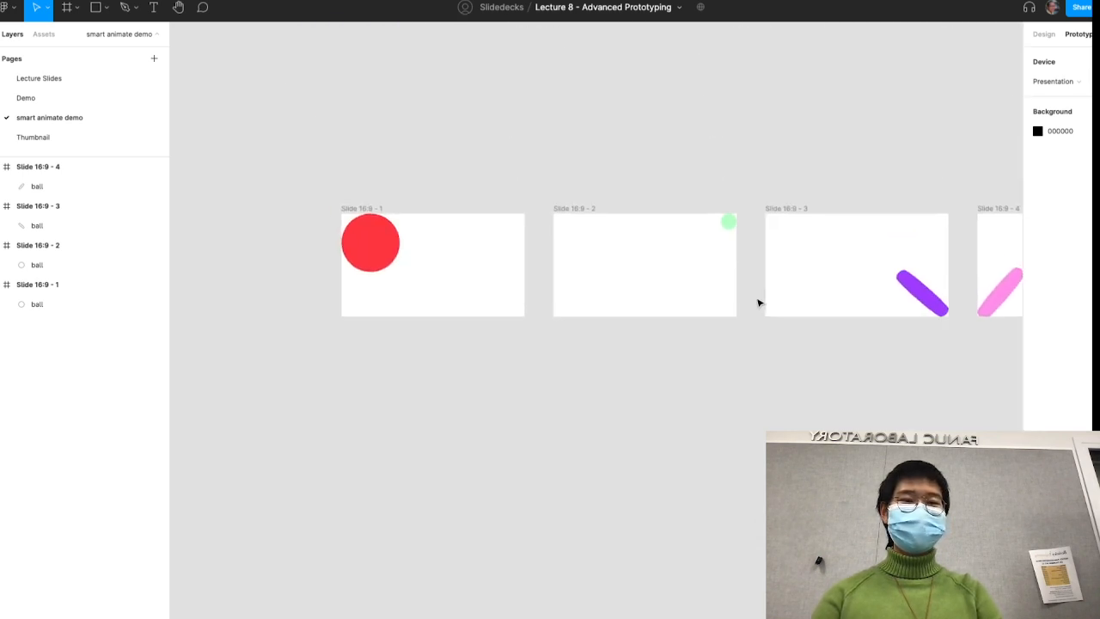
{"action": "scroll", "coordinate": [759, 302], "scroll_direction": "right", "scroll_amount": 2}
{"action": "left_click", "coordinate": [298, 229]}
{"action": "left_click", "coordinate": [297, 229]}
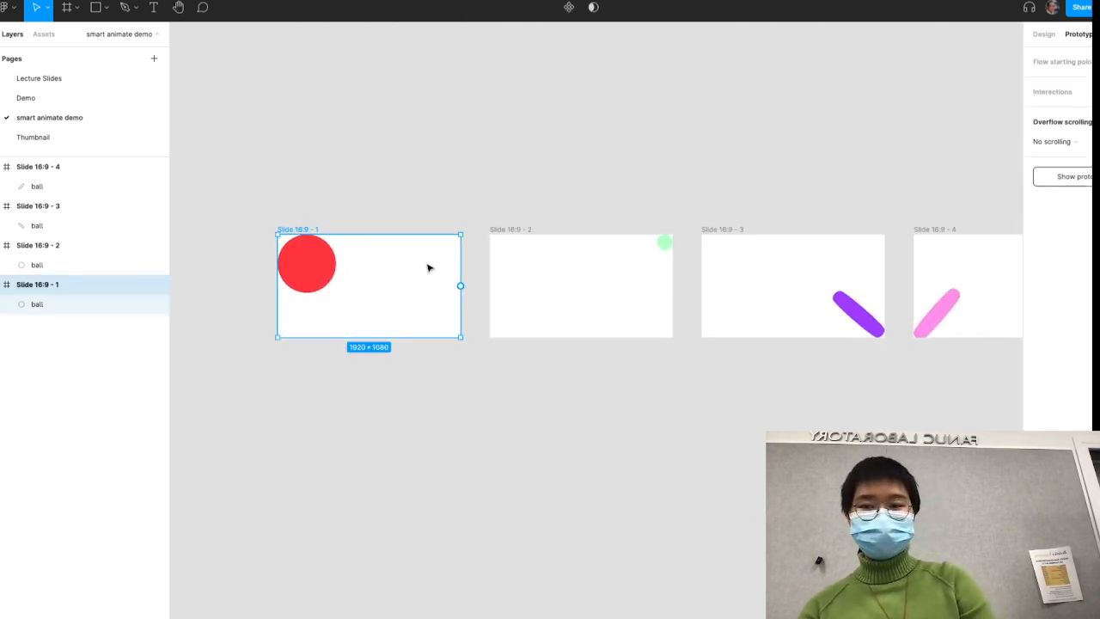
{"action": "left_click_drag", "start_coordinate": [460, 286], "coordinate": [563, 289]}
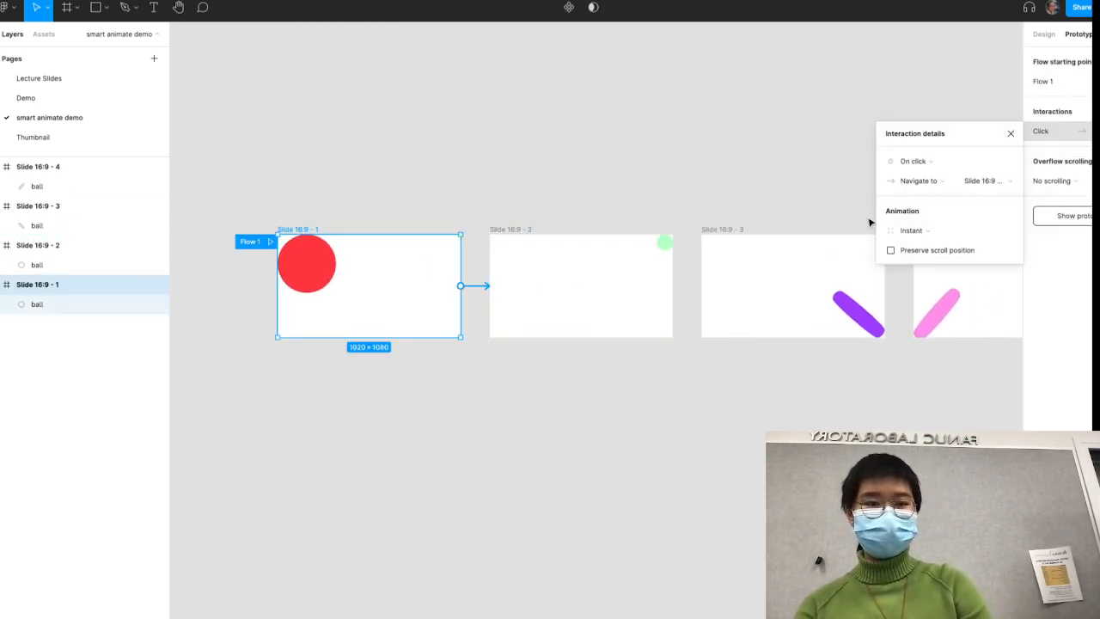
{"action": "left_click", "coordinate": [919, 171]}
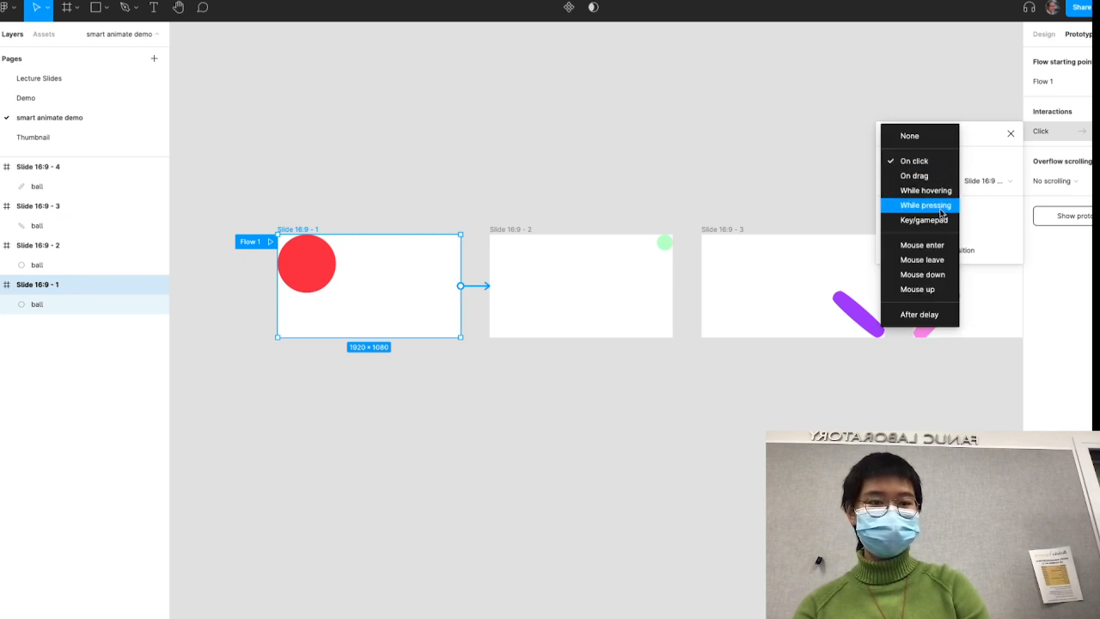
{"action": "left_click", "coordinate": [982, 150]}
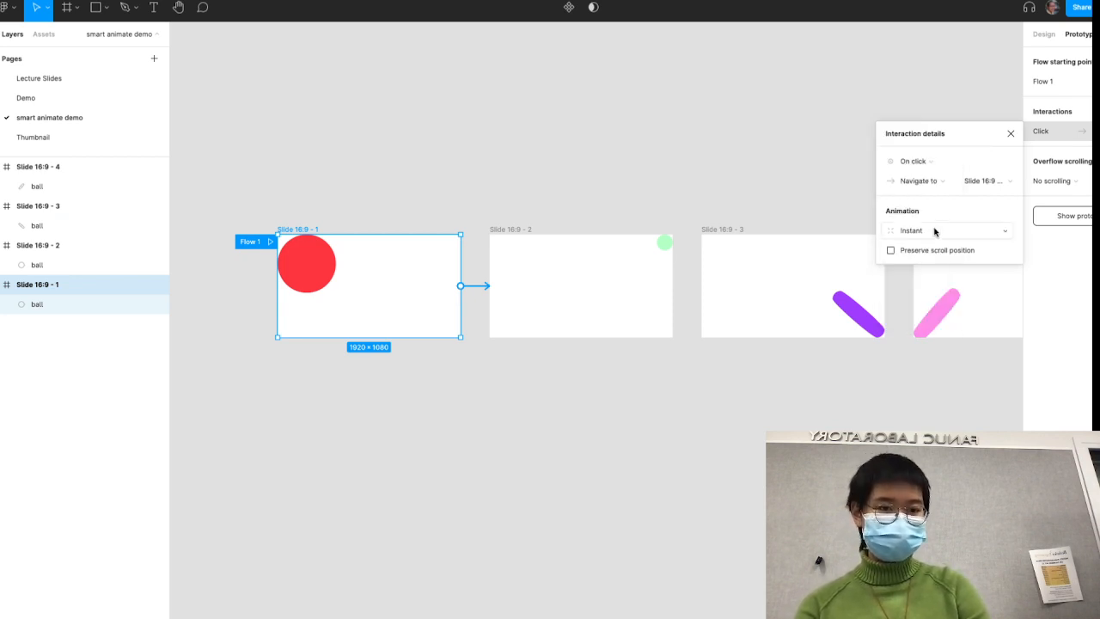
- Set the first frame's transition to Smart animate with a duration of 1500 ms
{"action": "left_click", "coordinate": [919, 231]}
{"action": "left_click", "coordinate": [917, 263]}
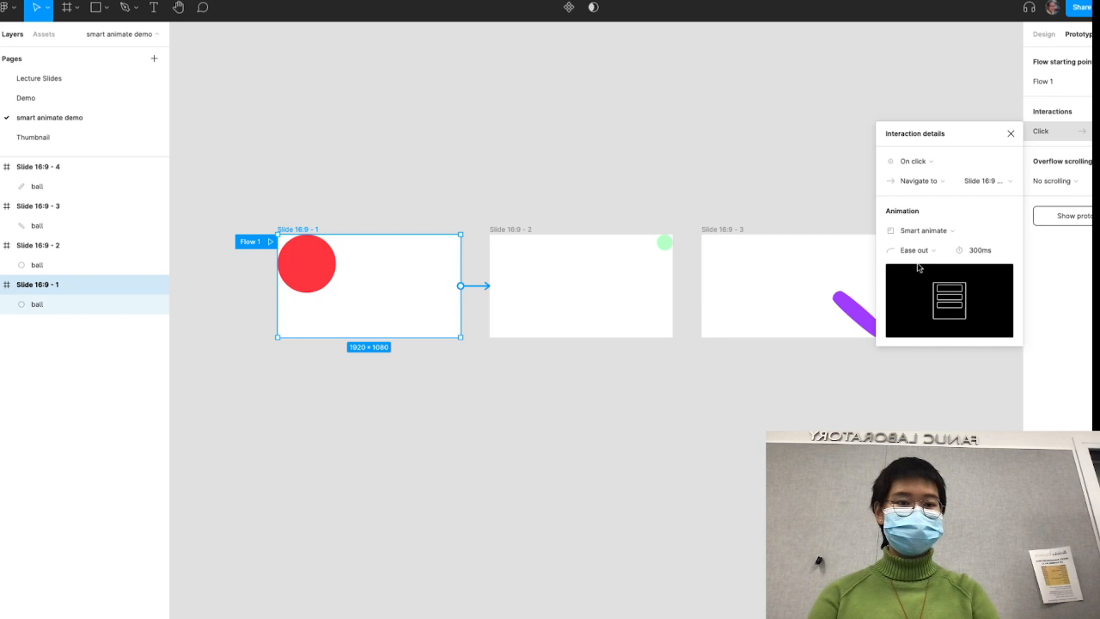
{"action": "left_click", "coordinate": [974, 252]}
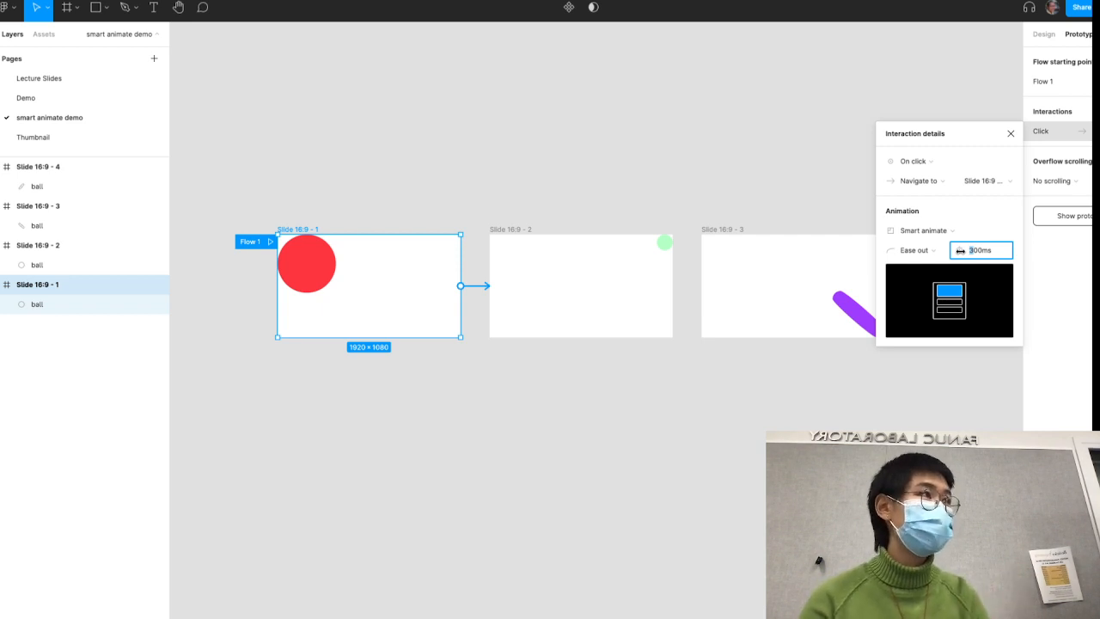
{"action": "key", "text": "Delete"}
{"action": "type", "text": "15"}
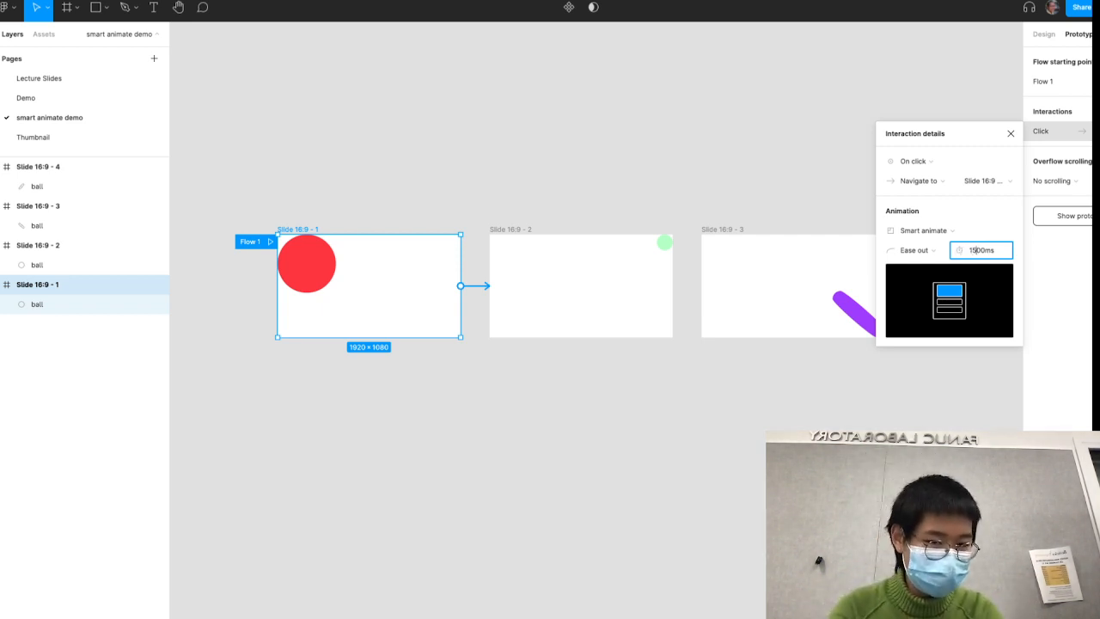
{"action": "key", "text": "Return"}
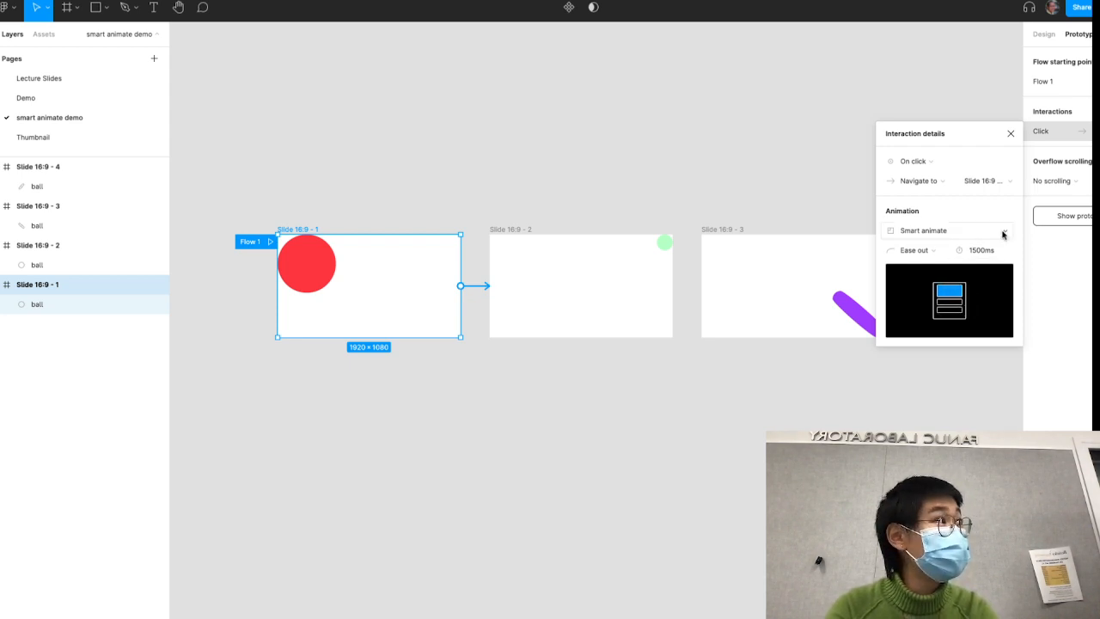
- Set the first frame's transition duration to 100 ms
{"action": "left_click", "coordinate": [977, 250]}
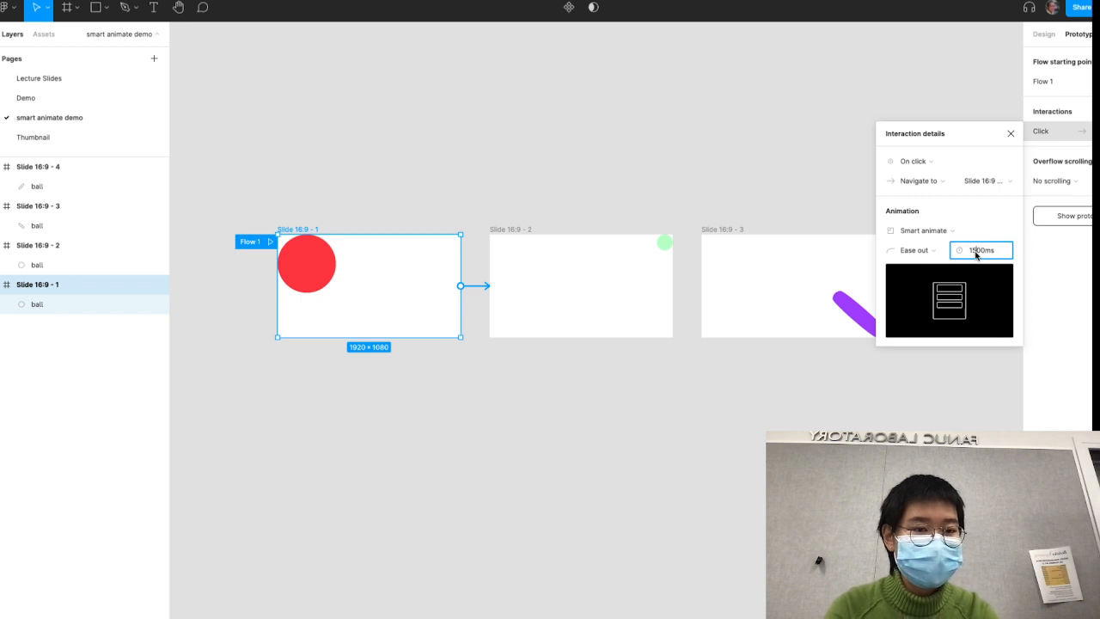
{"action": "type", "text": "100"}
{"action": "key", "text": "Return"}
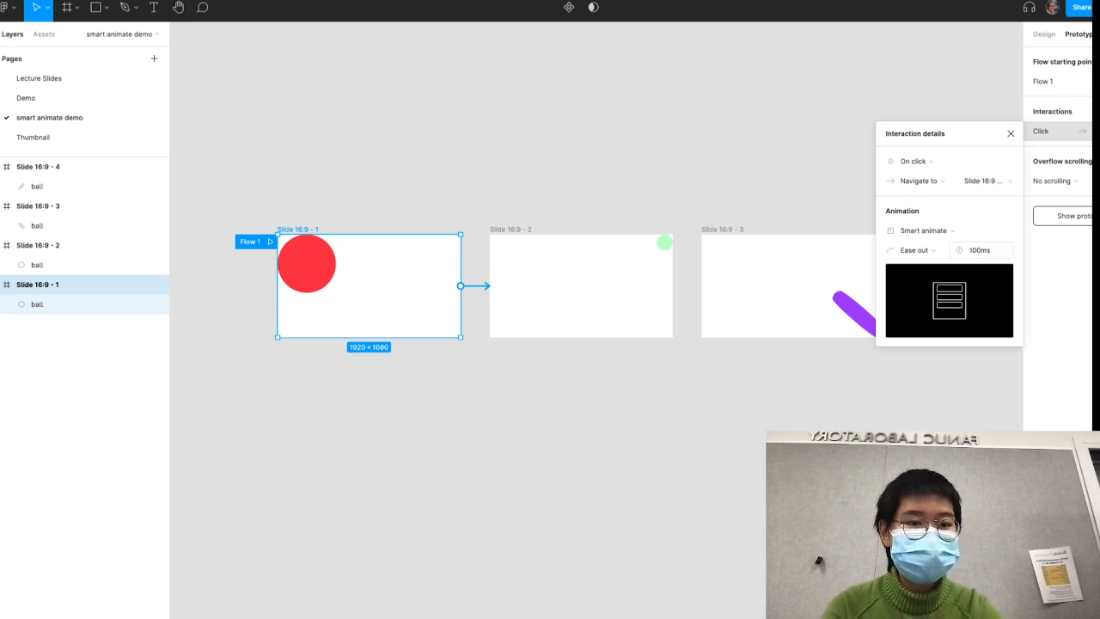
- Set the first frame's transition duration to 300 ms and look through the easing options, keeping Ease out
{"action": "left_click", "coordinate": [977, 252]}
{"action": "left_click", "coordinate": [971, 250]}
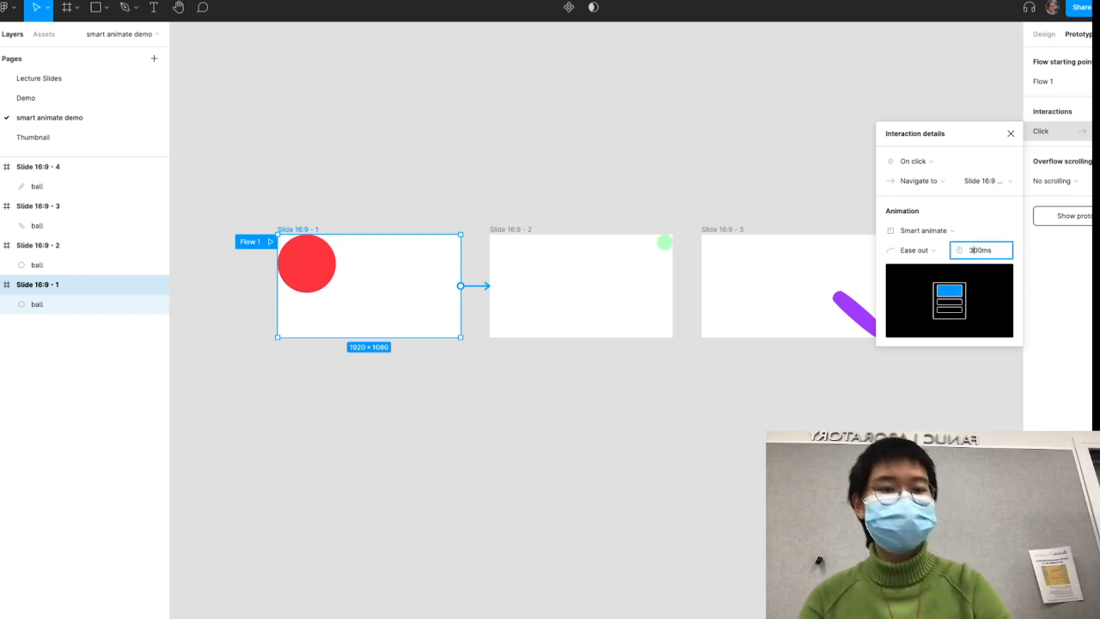
{"action": "type", "text": "3"}
{"action": "key", "text": "Return"}
{"action": "left_click", "coordinate": [915, 250]}
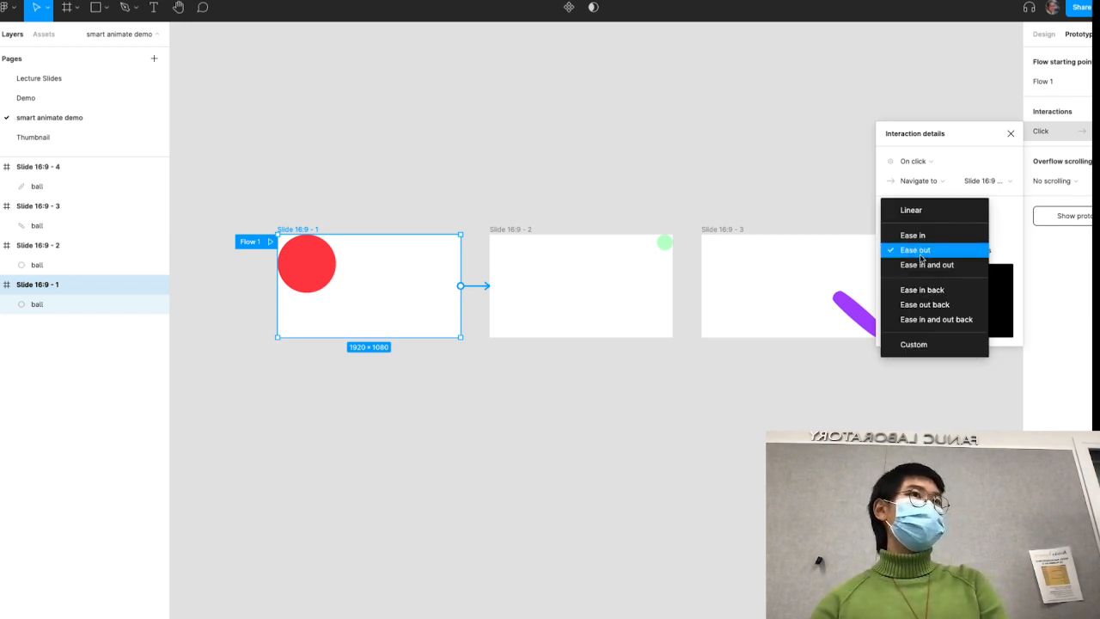
{"action": "left_click", "coordinate": [543, 210]}
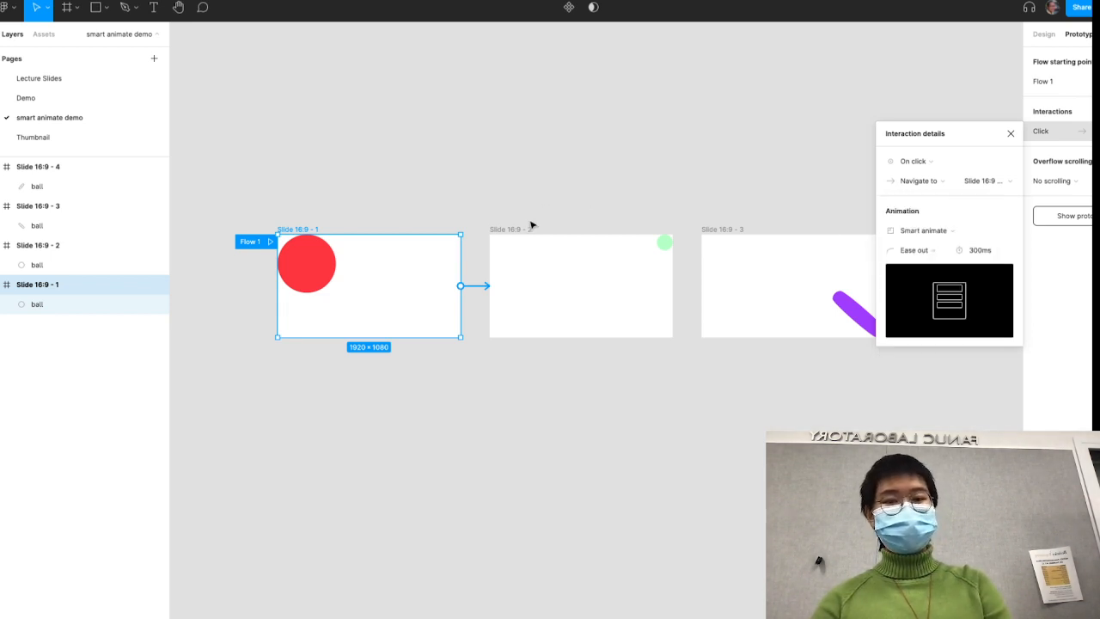
- Connect the second frame to the third with an On click Smart animate interaction
{"action": "left_click", "coordinate": [530, 234]}
{"action": "left_click_drag", "start_coordinate": [673, 286], "coordinate": [750, 288]}
{"action": "scroll", "coordinate": [750, 289], "scroll_direction": "right", "scroll_amount": 5}
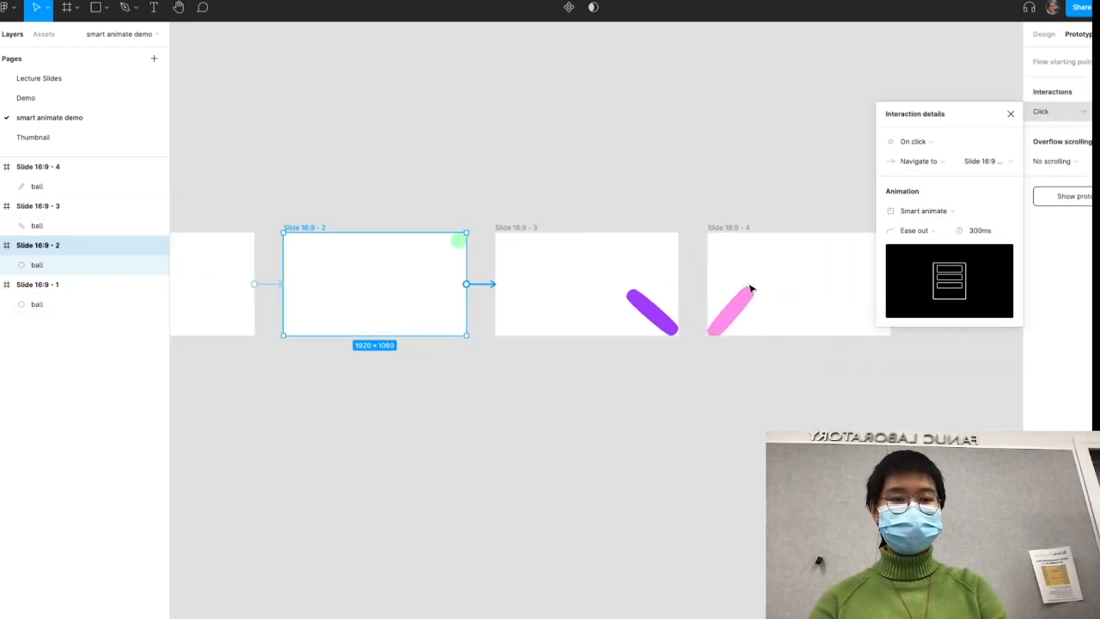
- Connect the third frame to the fourth and the fourth frame back to the first
{"action": "left_click", "coordinate": [657, 271]}
{"action": "left_click_drag", "start_coordinate": [667, 284], "coordinate": [515, 286]}
{"action": "scroll", "coordinate": [735, 283], "scroll_direction": "down", "scroll_amount": 5}
{"action": "left_click", "coordinate": [747, 284]}
- Play the flow from the first frame to check the ball's transitions, and return to the design file
{"action": "left_click", "coordinate": [535, 233]}
{"action": "left_click", "coordinate": [456, 268]}
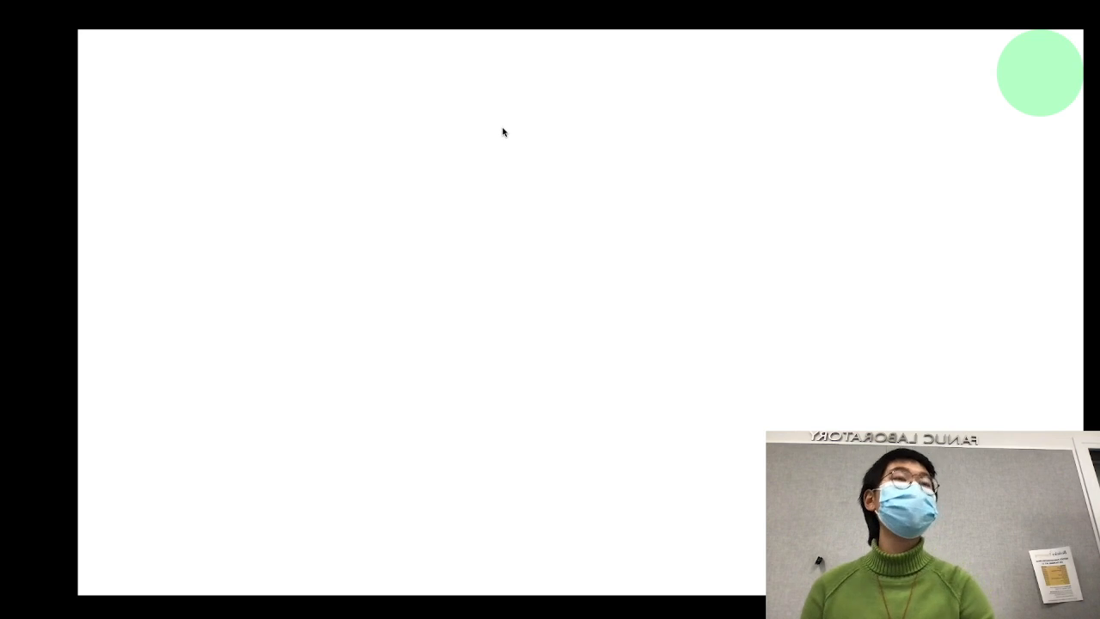
{"action": "left_click", "coordinate": [159, 1]}
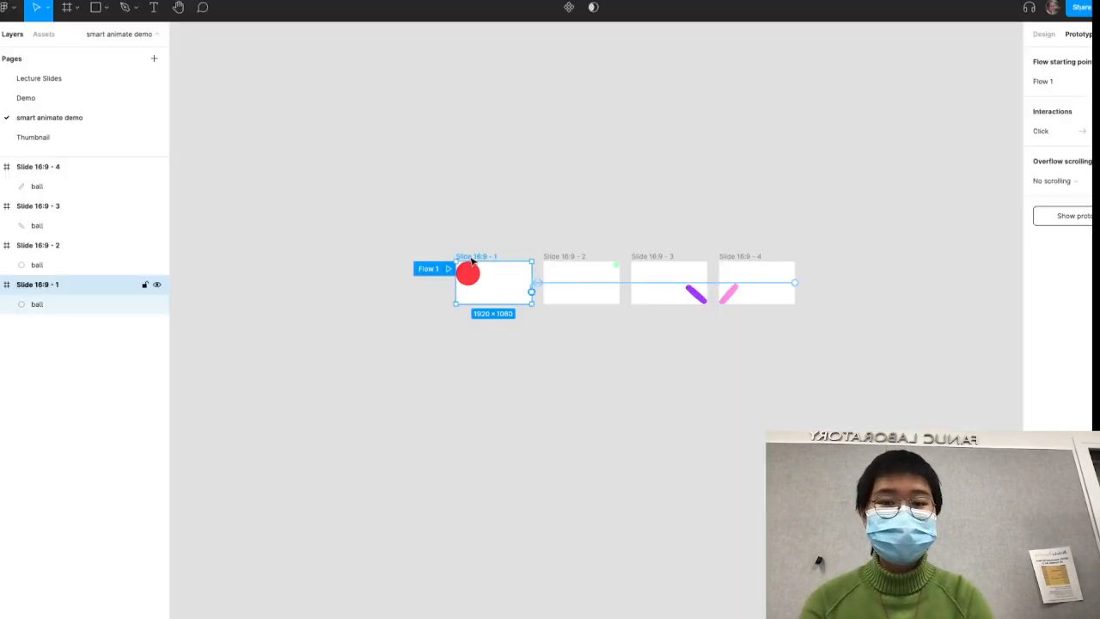
- Inspect the interaction details of the connection from the fourth frame back to the first
{"action": "left_click", "coordinate": [483, 218]}
{"action": "scroll", "coordinate": [544, 284], "scroll_direction": "up", "scroll_amount": 5}
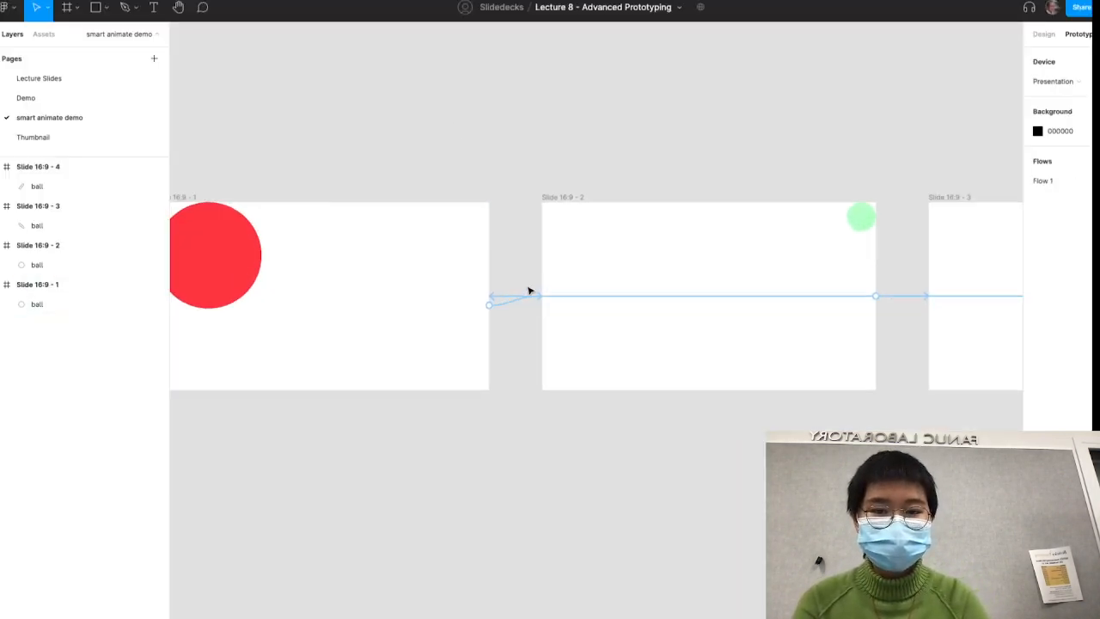
{"action": "left_click", "coordinate": [519, 299]}
{"action": "scroll", "coordinate": [446, 347], "scroll_direction": "down", "scroll_amount": 4}
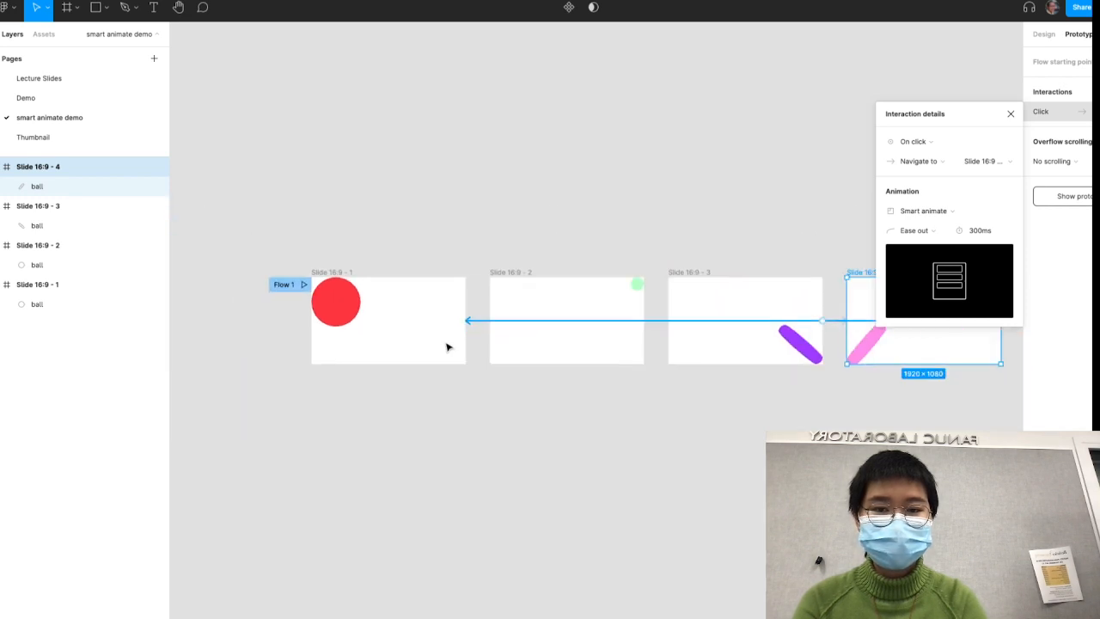
{"action": "left_click", "coordinate": [468, 256]}
- Select all four frames and view the click interaction they share
{"action": "key", "text": "ctrl+a"}
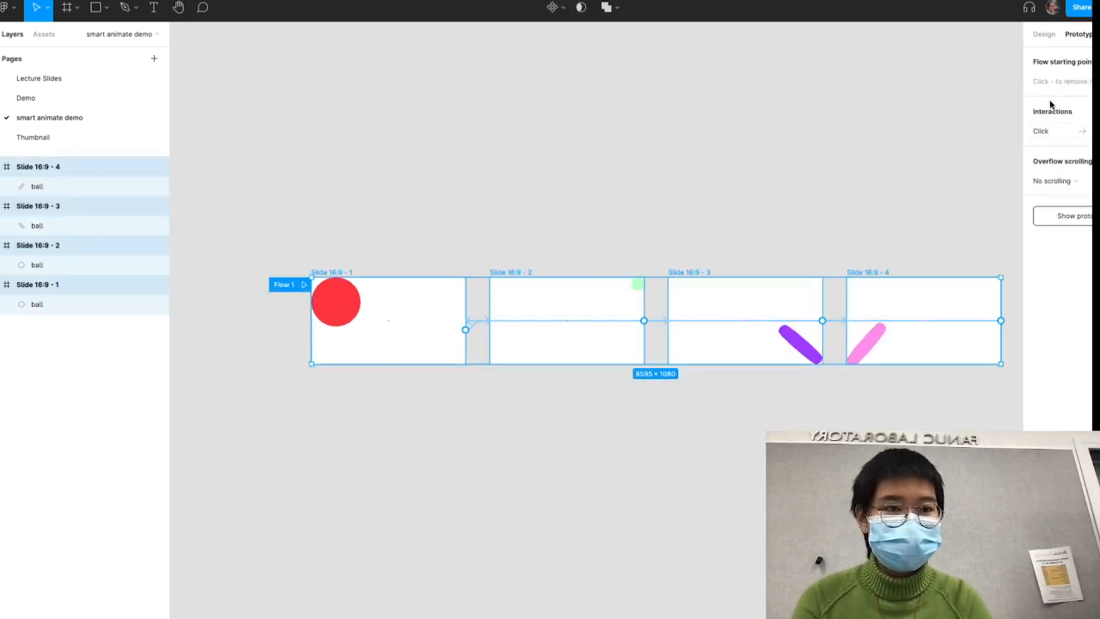
{"action": "left_click", "coordinate": [1042, 130]}
{"action": "left_click", "coordinate": [749, 171]}
{"action": "scroll", "coordinate": [484, 307], "scroll_direction": "right", "scroll_amount": 2}
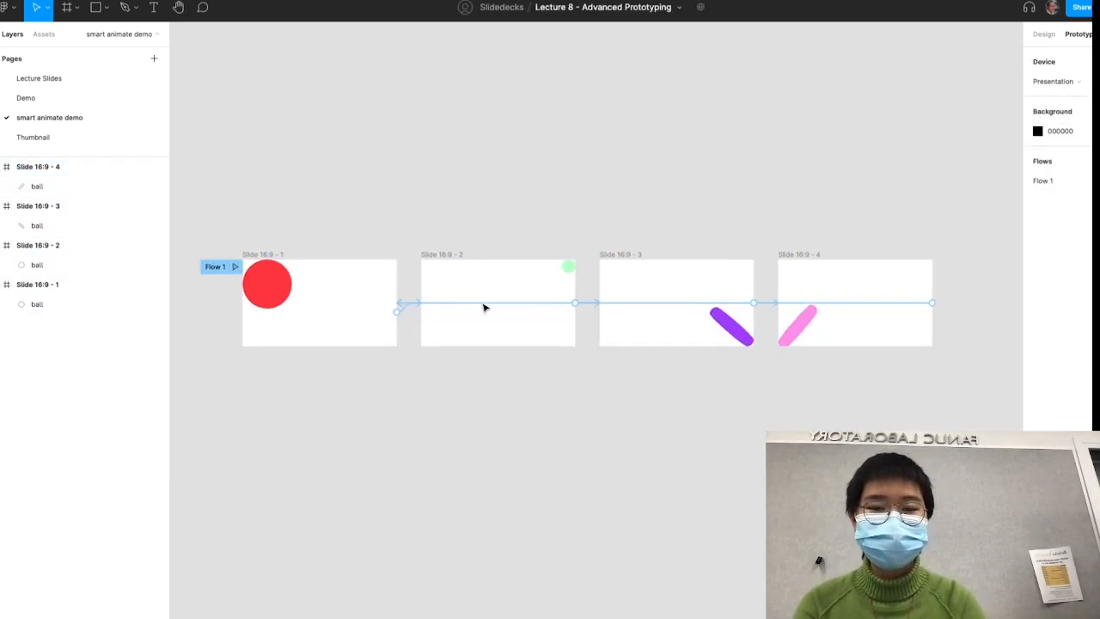
{"action": "scroll", "coordinate": [484, 307], "scroll_direction": "right", "scroll_amount": 2}
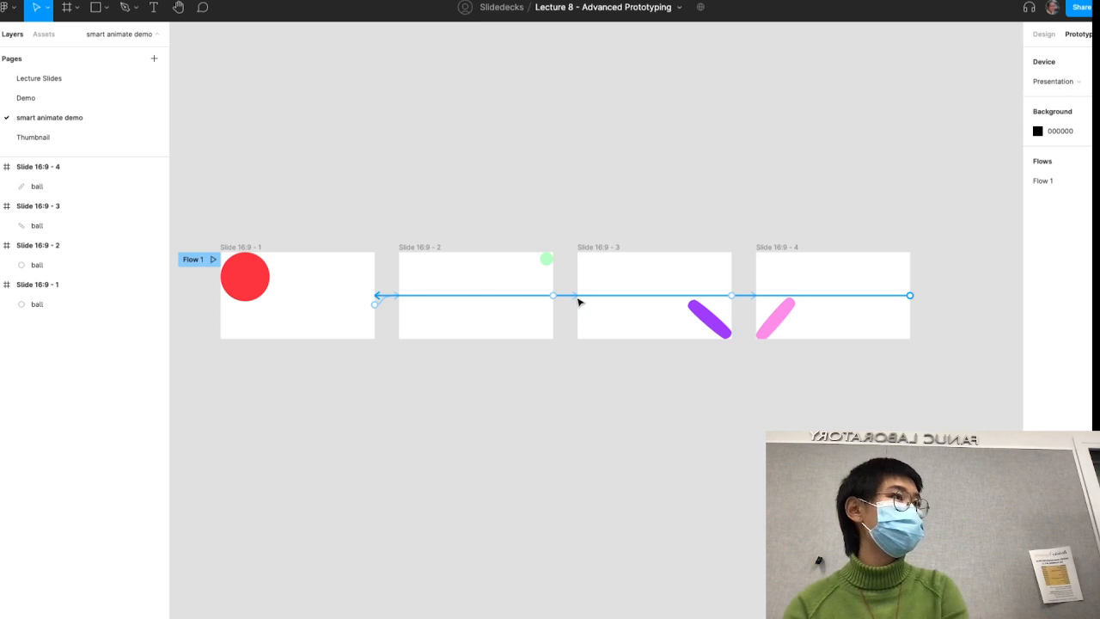
- Set the Smart animate duration to 1000 ms for the click interactions of all four frames at once
{"action": "key", "text": "ctrl+a"}
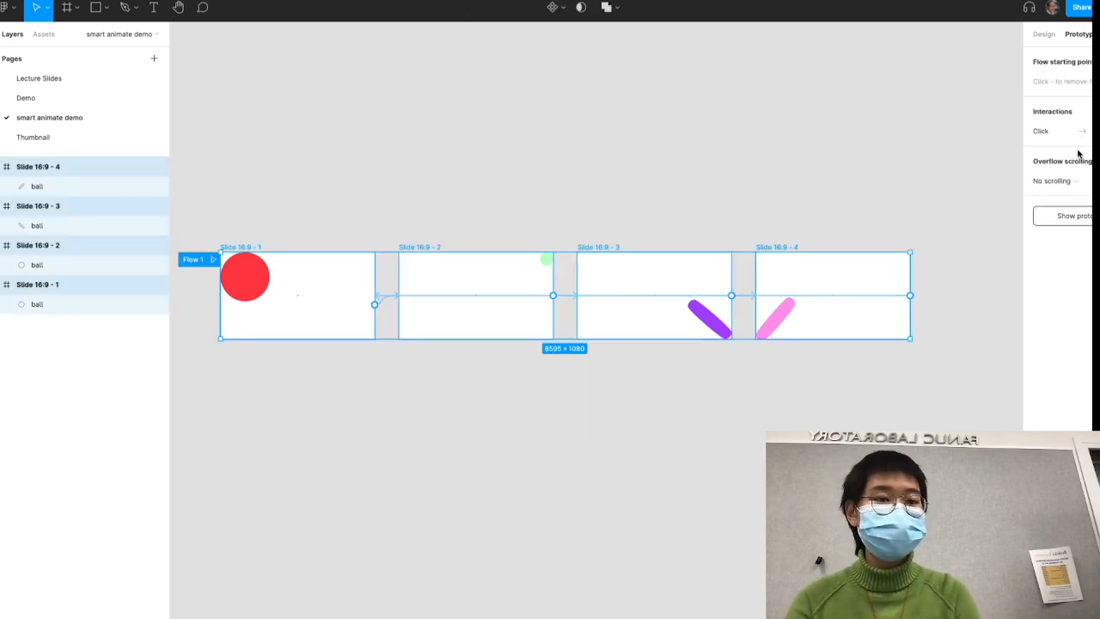
{"action": "left_click", "coordinate": [1041, 131]}
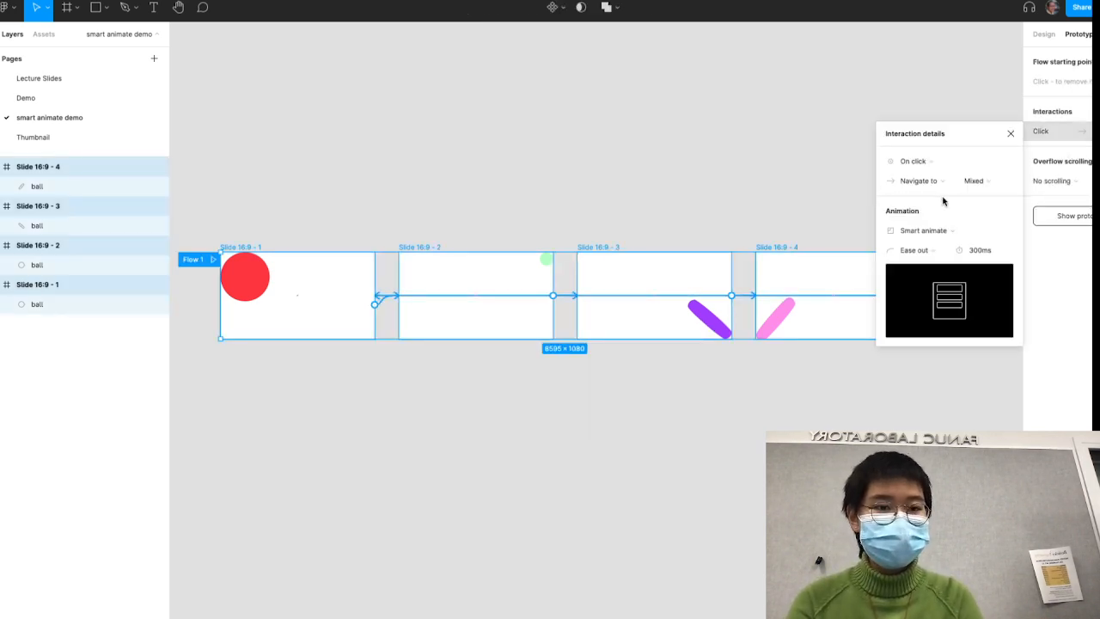
{"action": "left_click_drag", "start_coordinate": [973, 251], "coordinate": [966, 251]}
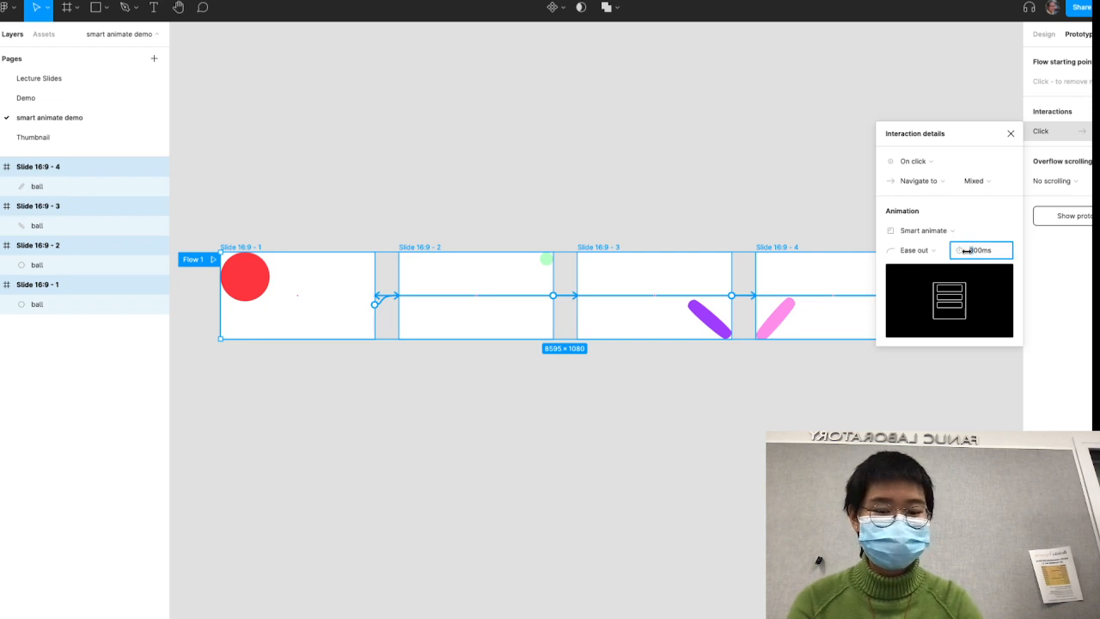
{"action": "type", "text": "10"}
{"action": "key", "text": "Return"}
{"action": "left_click", "coordinate": [689, 109]}
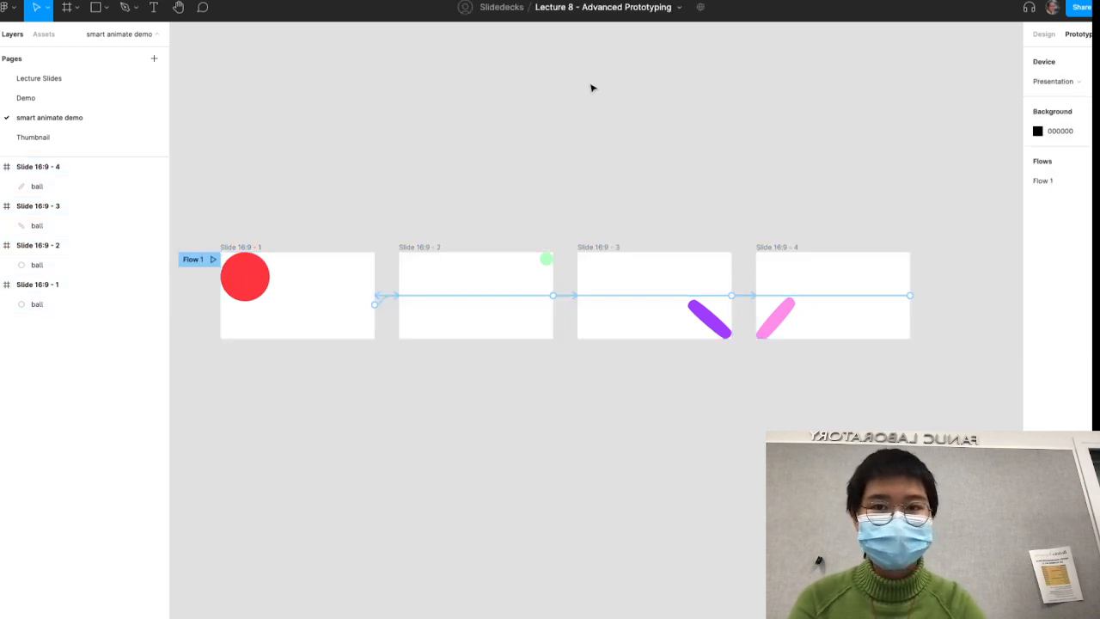
- Replay the prototype from the first frame to check the slower transitions, and return to the design file
{"action": "left_click", "coordinate": [507, 0]}
{"action": "key", "text": "Left"}
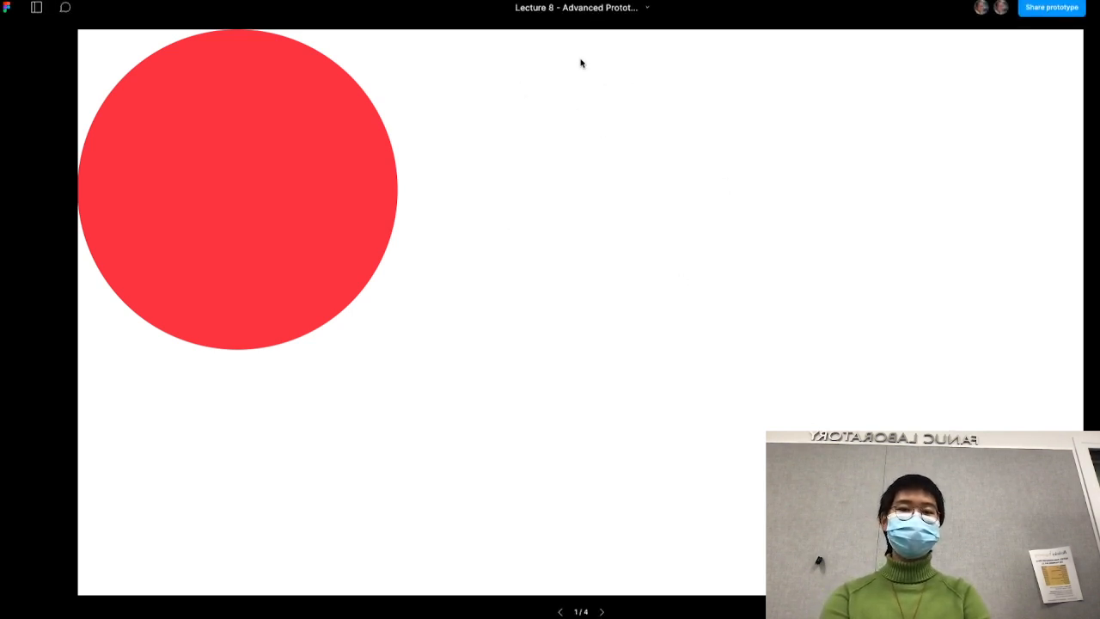
{"action": "left_click", "coordinate": [583, 100]}
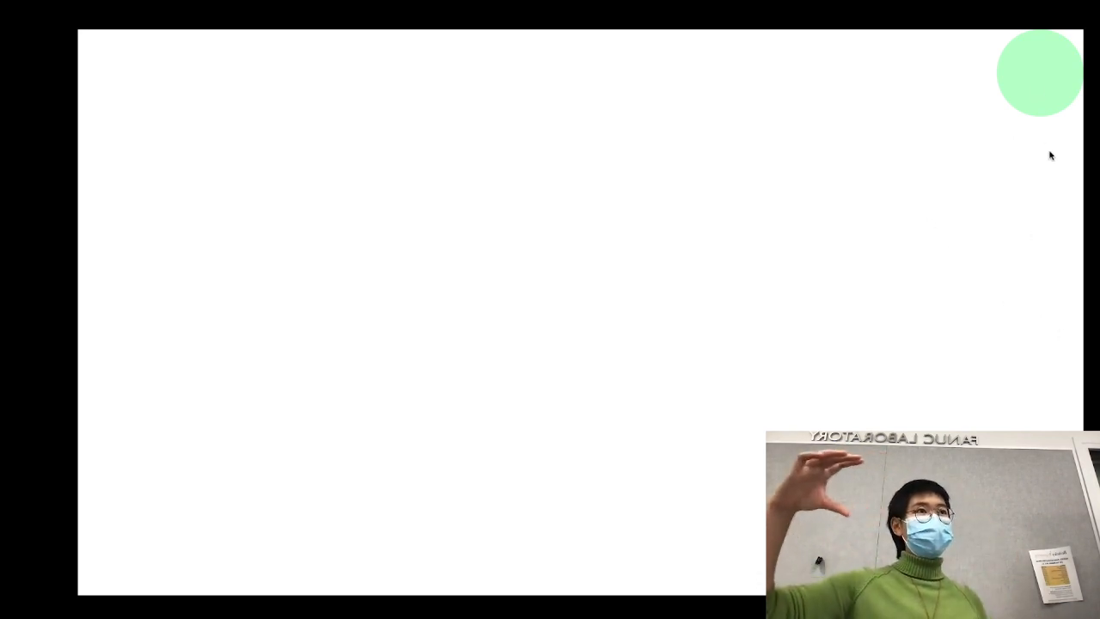
{"action": "left_click", "coordinate": [971, 276]}
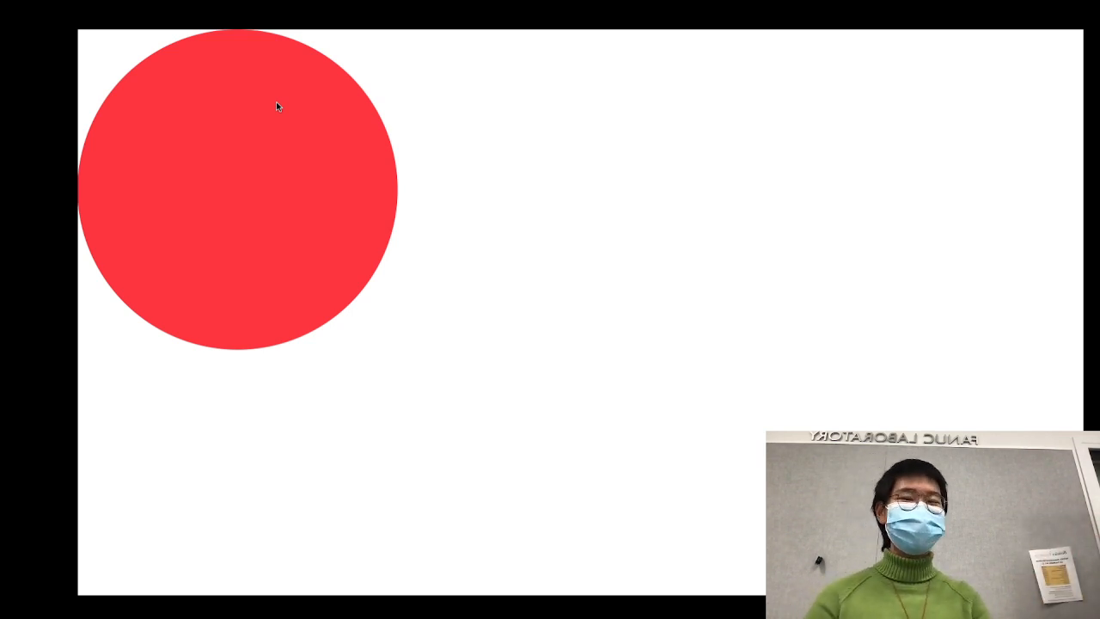
{"action": "left_click", "coordinate": [181, 2]}
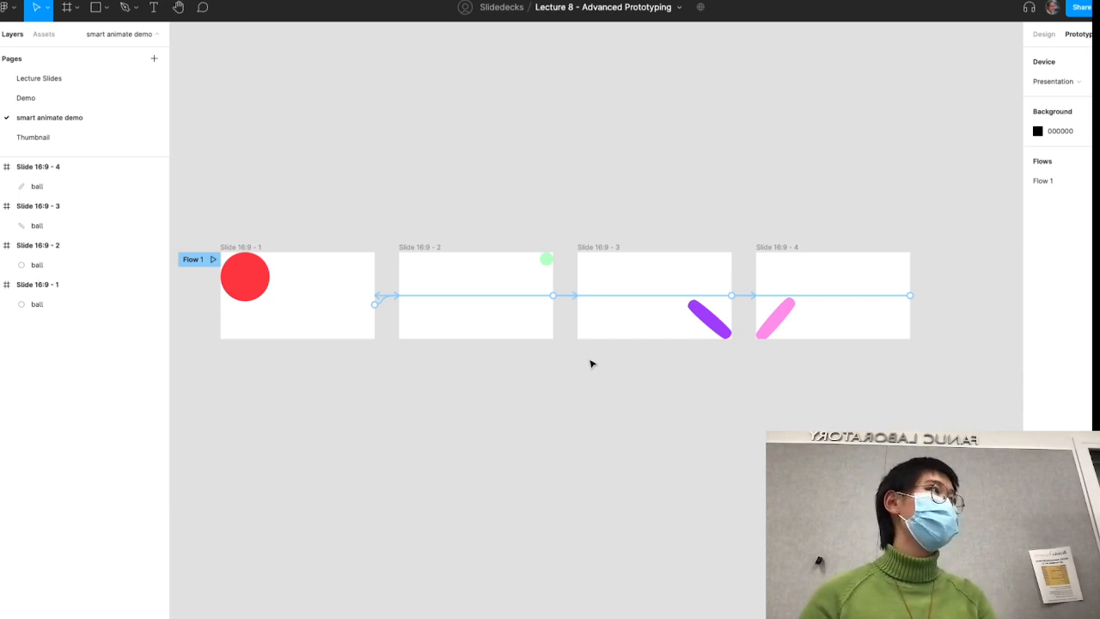
- Draw a tall rectangle of about 134 × 824 beside the red ball in the first frame and rename it box
{"action": "scroll", "coordinate": [590, 364], "scroll_direction": "down", "scroll_amount": 5}
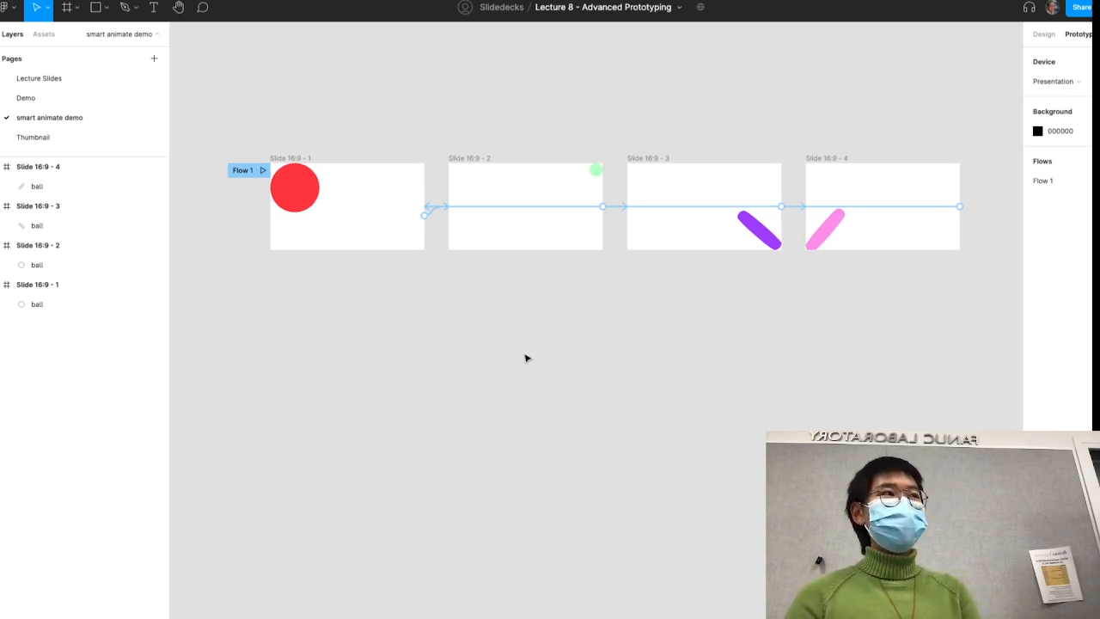
{"action": "scroll", "coordinate": [468, 297], "scroll_direction": "up", "scroll_amount": 5}
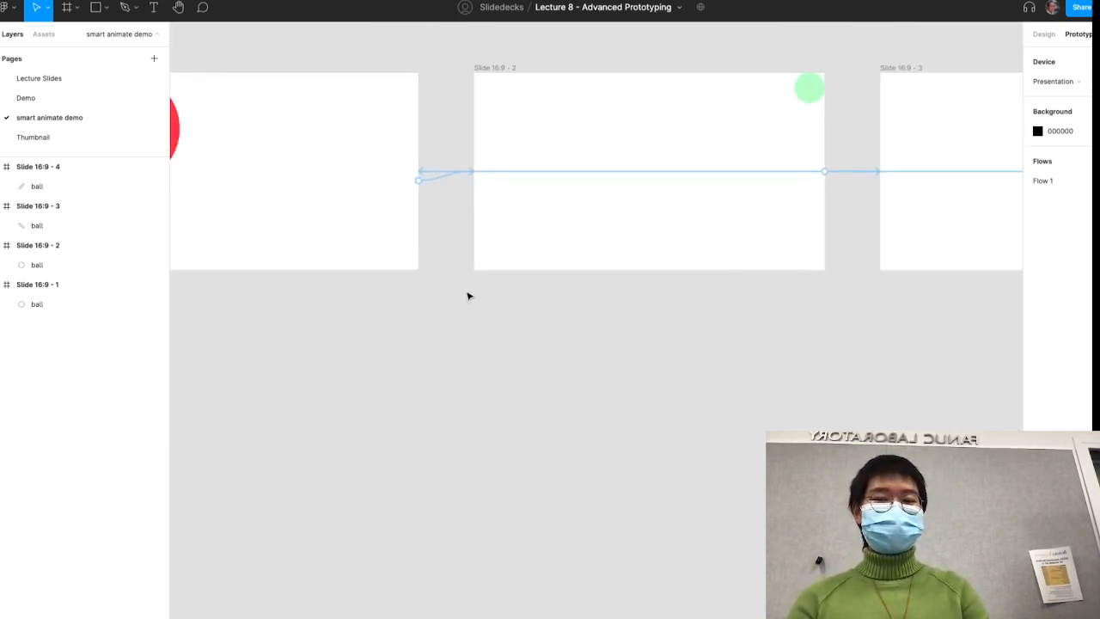
{"action": "key", "text": "r"}
{"action": "mouse_move", "coordinate": [392, 247]}
{"action": "left_mouse_down"}
{"action": "mouse_move", "coordinate": [443, 337]}
{"action": "mouse_move", "coordinate": [417, 396]}
{"action": "left_mouse_up"}
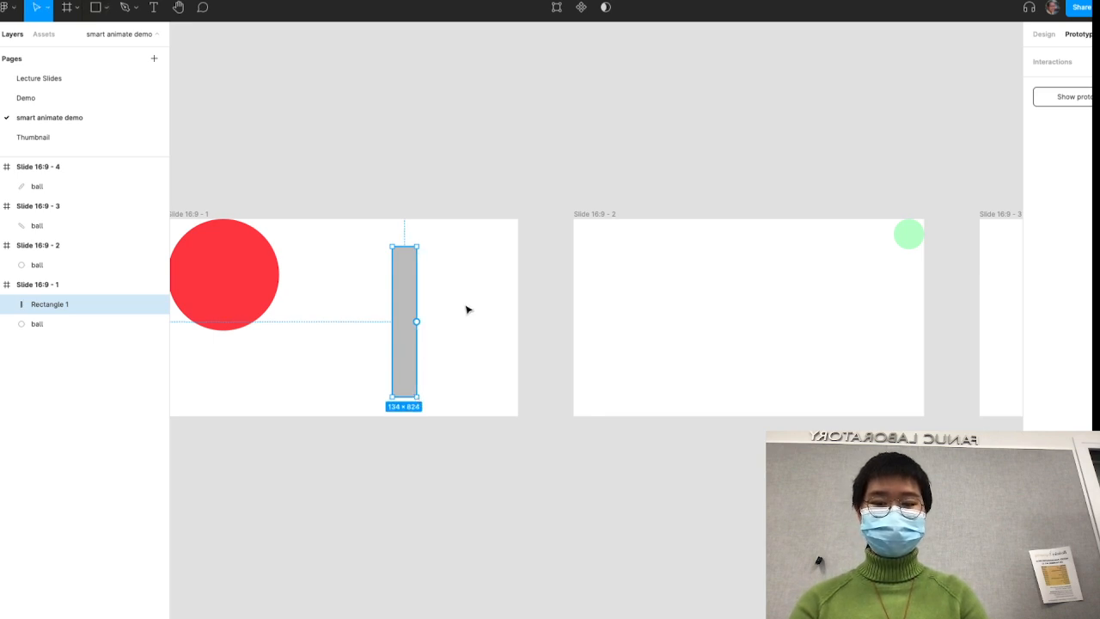
{"action": "key", "text": "ctrl+r"}
{"action": "type", "text": "box"}
{"action": "key", "text": "Return"}
{"action": "left_click", "coordinate": [588, 349]}
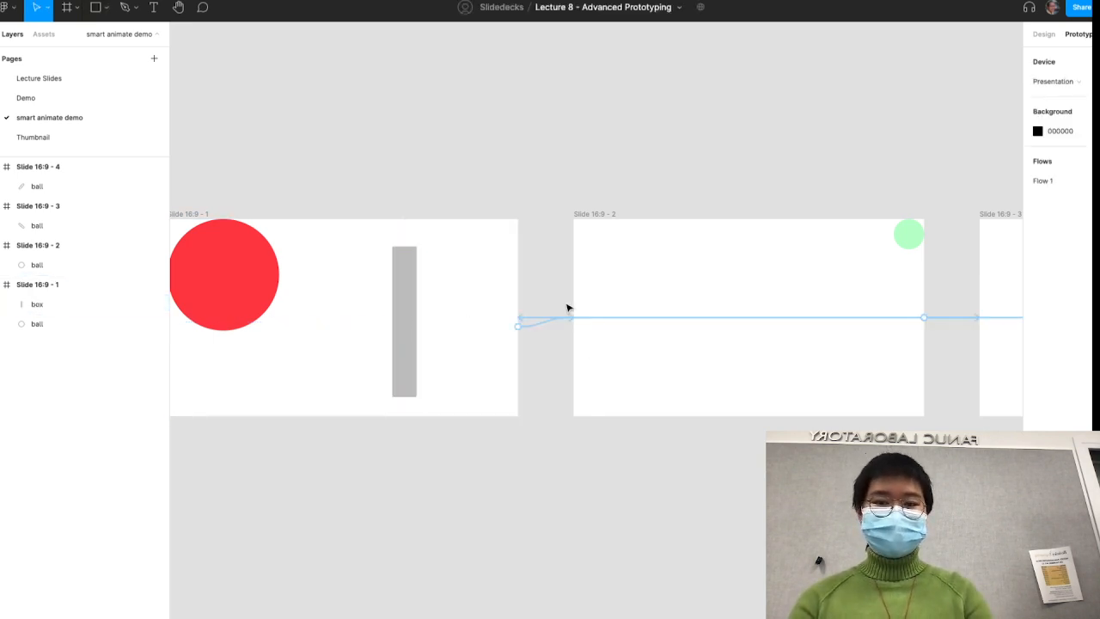
- Copy the box into the second frame and shorten it to a small, nearly square block near the frame's lower edge
{"action": "left_click_drag", "start_coordinate": [413, 310], "coordinate": [743, 371]}
{"action": "left_click", "coordinate": [540, 73]}
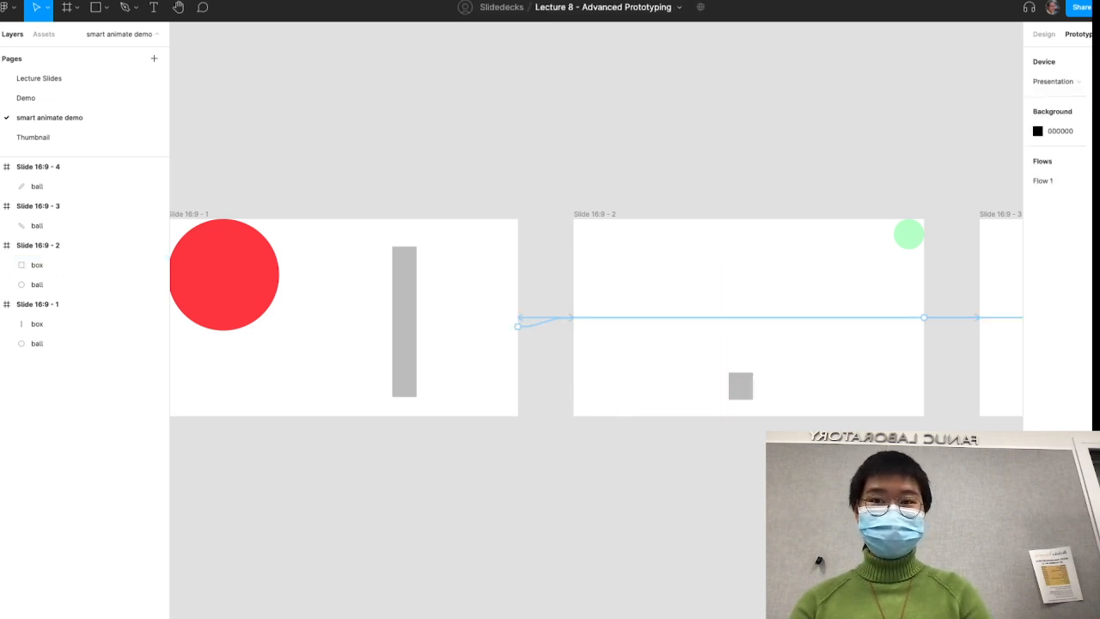
- Play the prototype to check how the box animates between frames, and return to the design file
{"action": "key", "text": "ctrl+Tab"}
{"action": "left_click", "coordinate": [500, 292]}
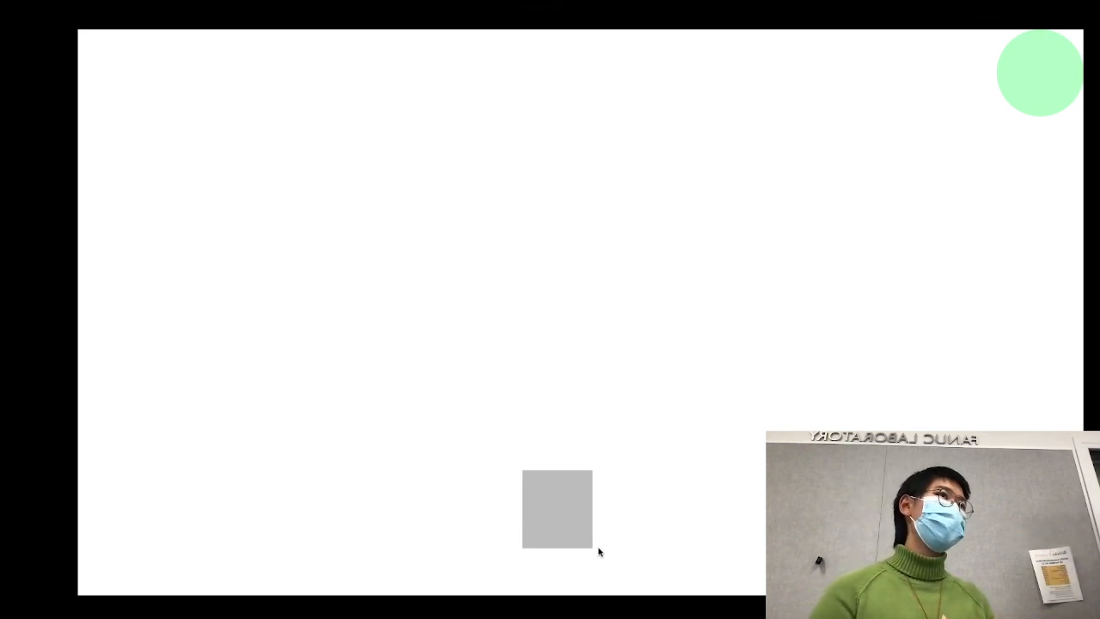
{"action": "left_click", "coordinate": [530, 509]}
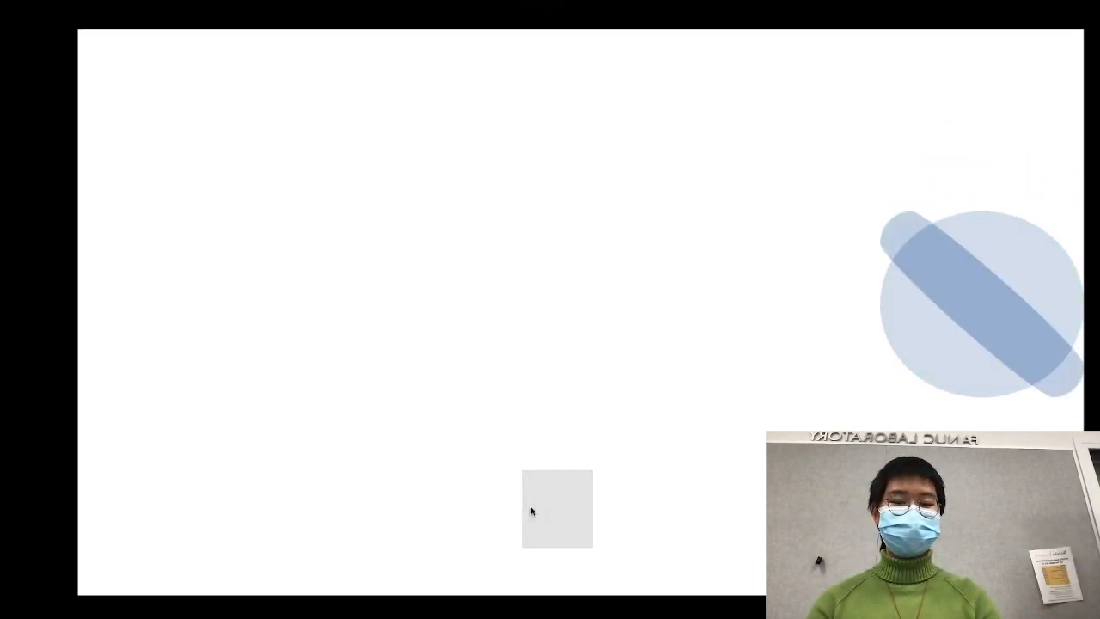
{"action": "left_click", "coordinate": [111, 2]}
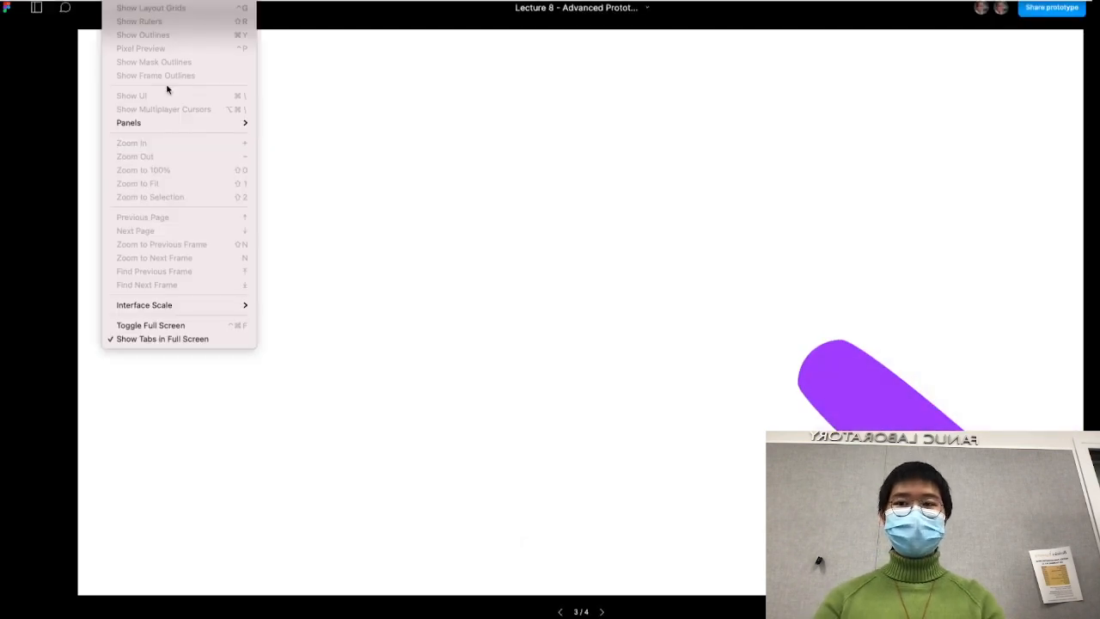
{"action": "left_click", "coordinate": [394, 87]}
{"action": "left_click", "coordinate": [74, 3]}
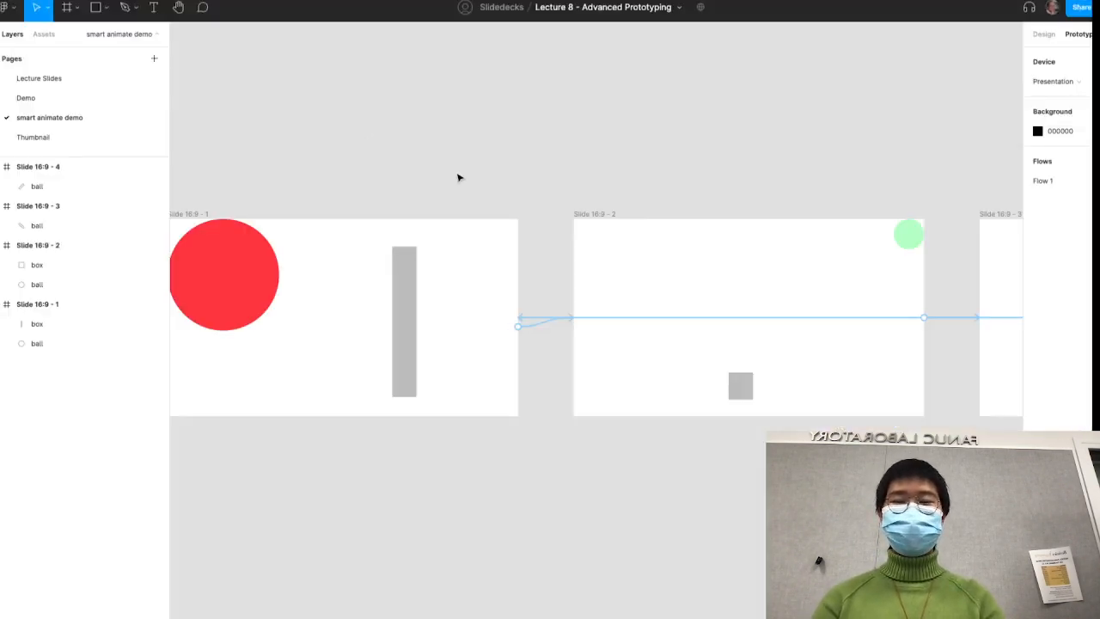
- Delete the round balls from the first and second frames
{"action": "scroll", "coordinate": [458, 178], "scroll_direction": "down", "scroll_amount": 5}
{"action": "left_click", "coordinate": [658, 201]}
{"action": "left_click", "coordinate": [374, 225], "text": "shift"}
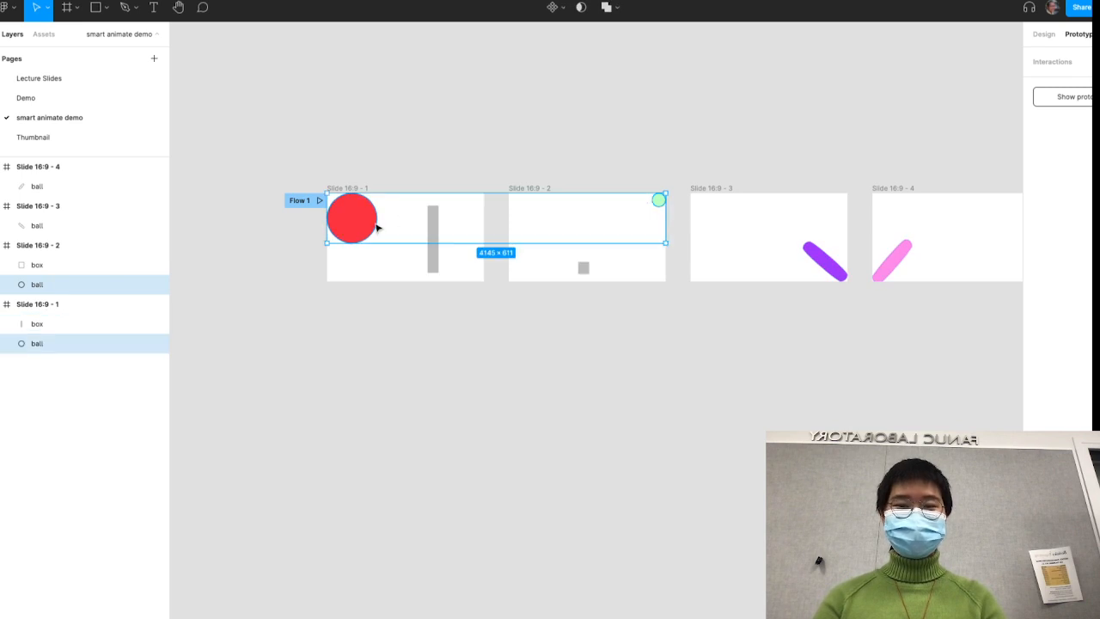
{"action": "key", "text": "Delete"}
- Copy the third frame's purple ball into the first frame at about 1474 × 646 and the second frame's corner at about 197 × 165
{"action": "left_click_drag", "start_coordinate": [821, 258], "coordinate": [655, 207]}
{"action": "left_click", "coordinate": [435, 260]}
{"action": "left_click", "coordinate": [398, 232]}
- Fill the second frame's ball with green 52FF59 and set its opacity to 30%
{"action": "left_click", "coordinate": [1042, 35]}
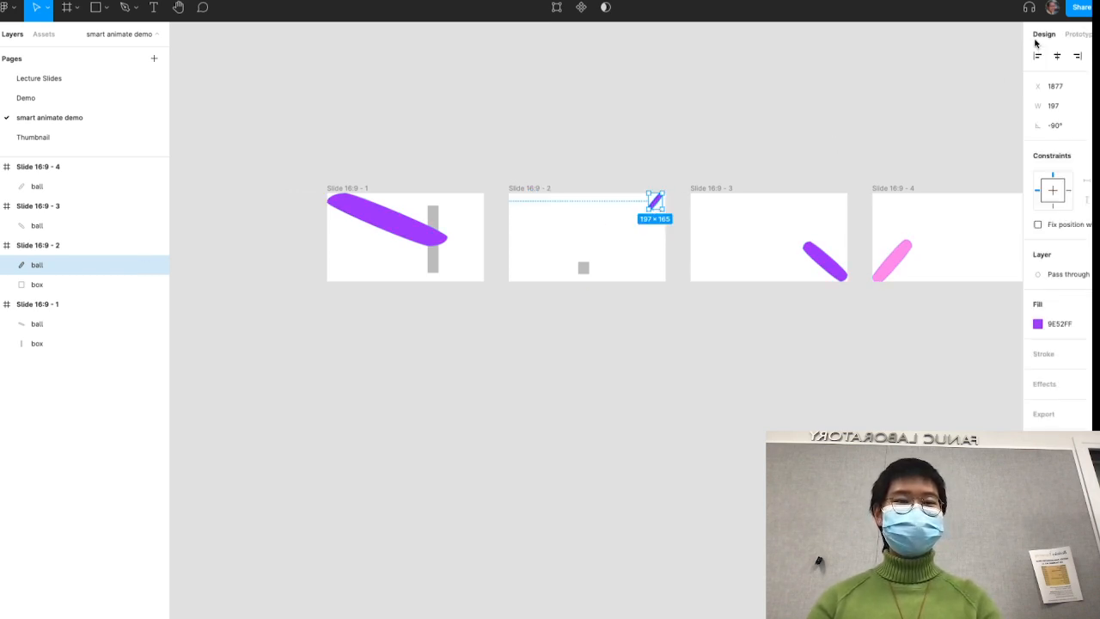
{"action": "left_click", "coordinate": [1037, 324]}
{"action": "left_click", "coordinate": [947, 482]}
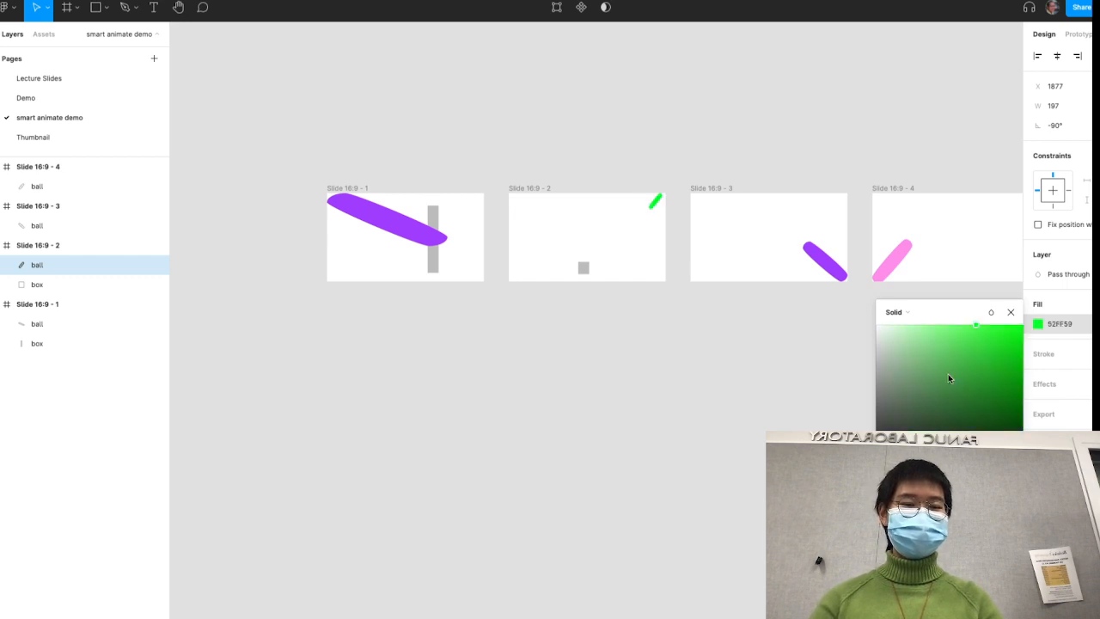
{"action": "left_click", "coordinate": [731, 376]}
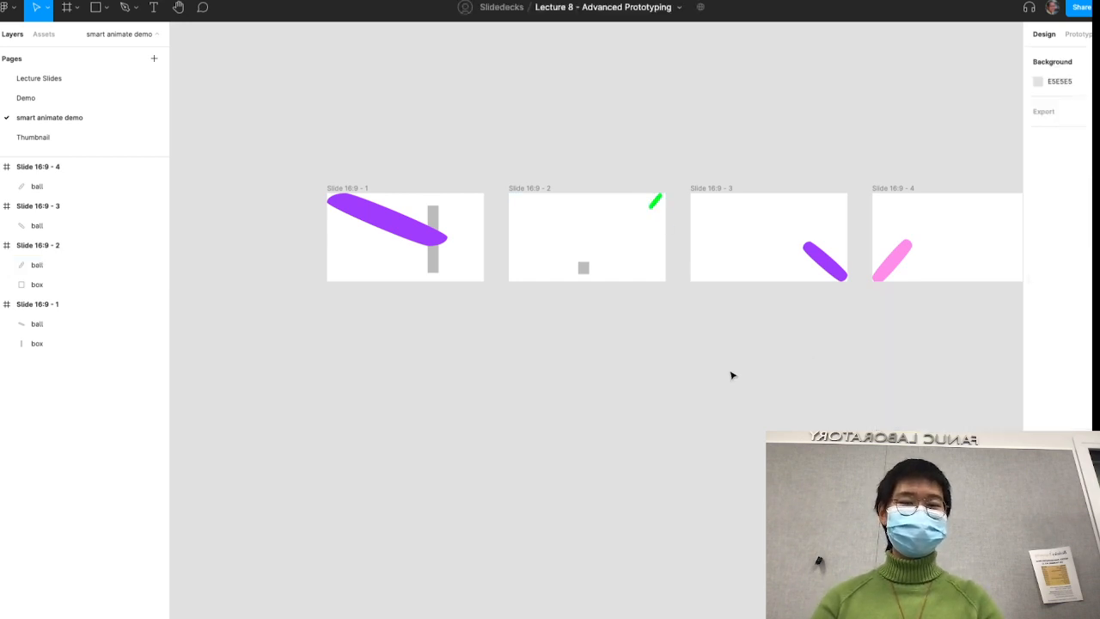
{"action": "left_click", "coordinate": [653, 203]}
{"action": "key", "text": "3"}
{"action": "key", "text": "Escape"}
- Change the fill of the large slanted ball in the first frame to bright red
{"action": "left_click", "coordinate": [402, 215]}
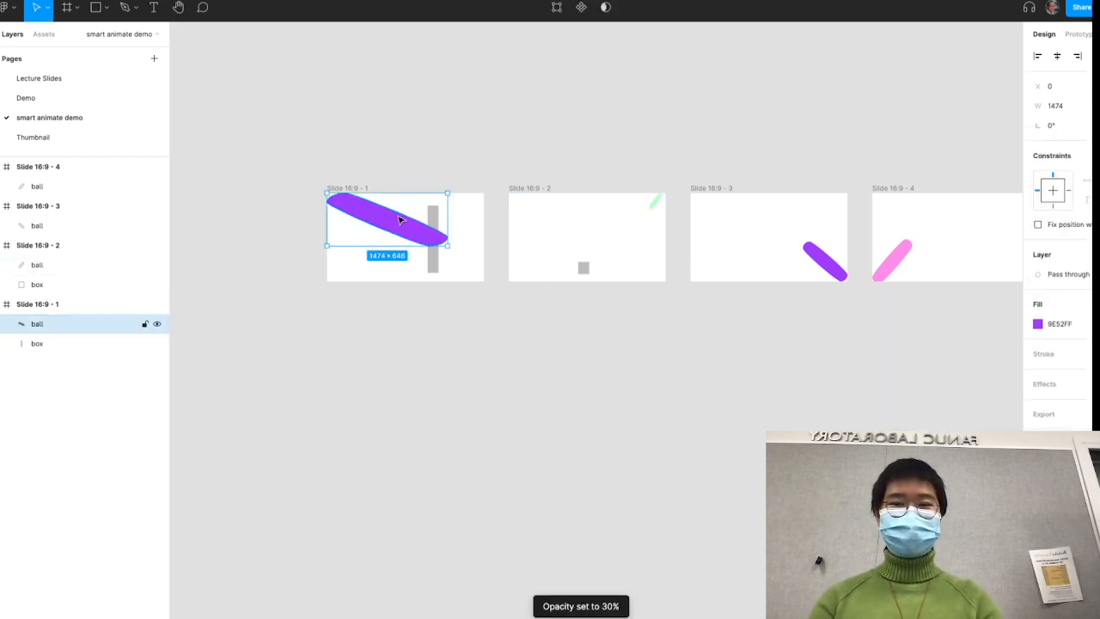
{"action": "left_click", "coordinate": [1038, 324]}
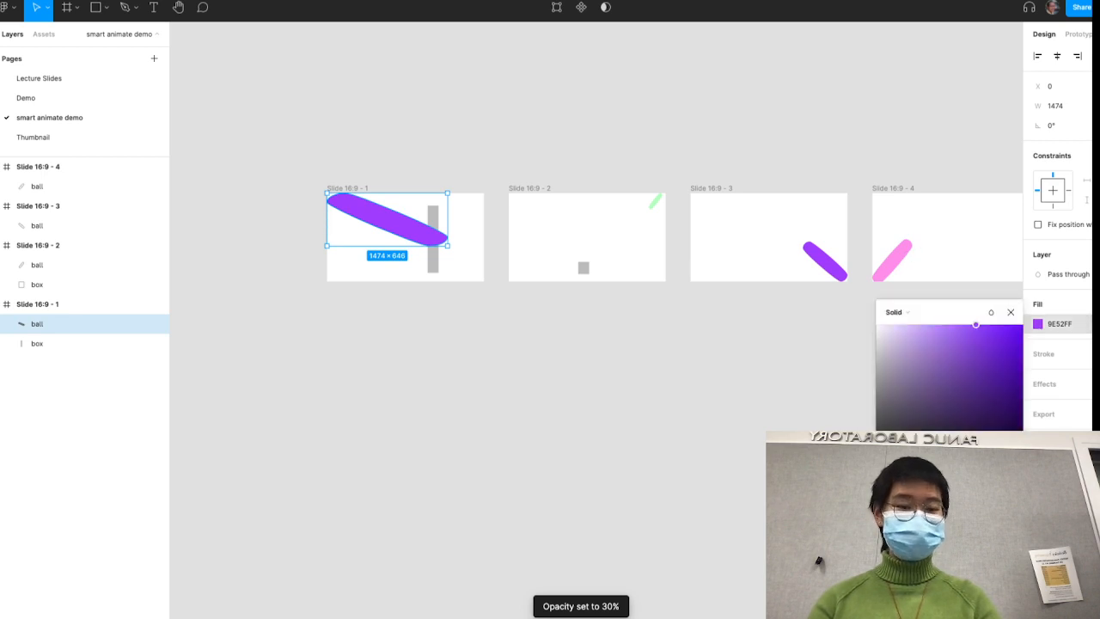
{"action": "left_click_drag", "start_coordinate": [985, 484], "coordinate": [1009, 484]}
{"action": "left_click_drag", "start_coordinate": [988, 331], "coordinate": [992, 324]}
{"action": "left_click", "coordinate": [785, 320]}
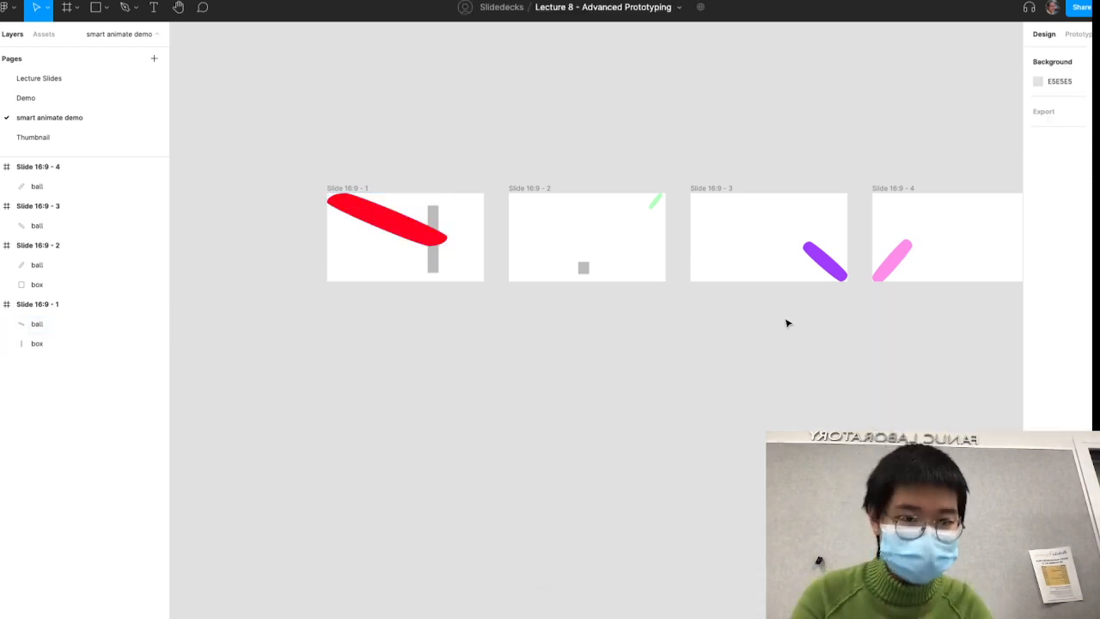
- Play the prototype from the first frame to check how the slanted ball animates into the second frame
{"action": "left_click", "coordinate": [403, 2]}
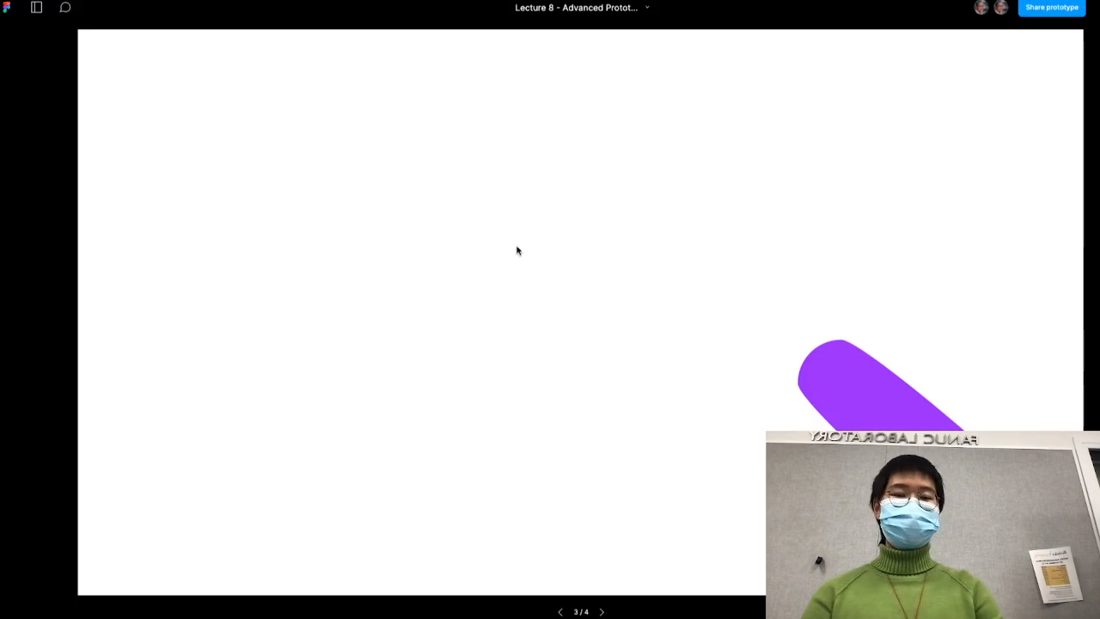
{"action": "key", "text": "r"}
{"action": "left_click", "coordinate": [615, 364]}
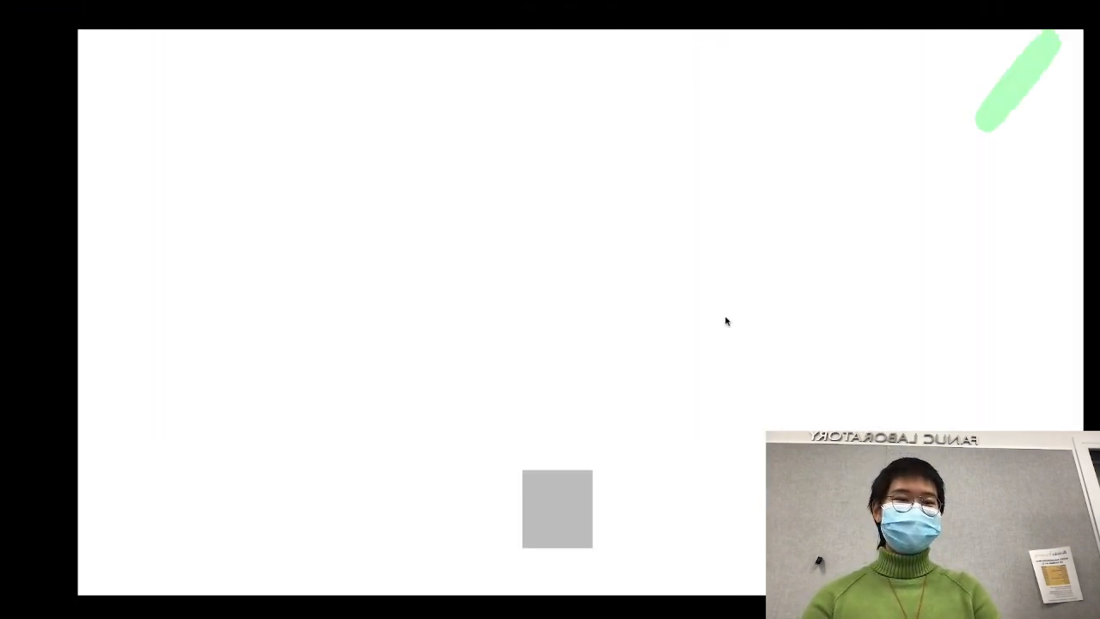
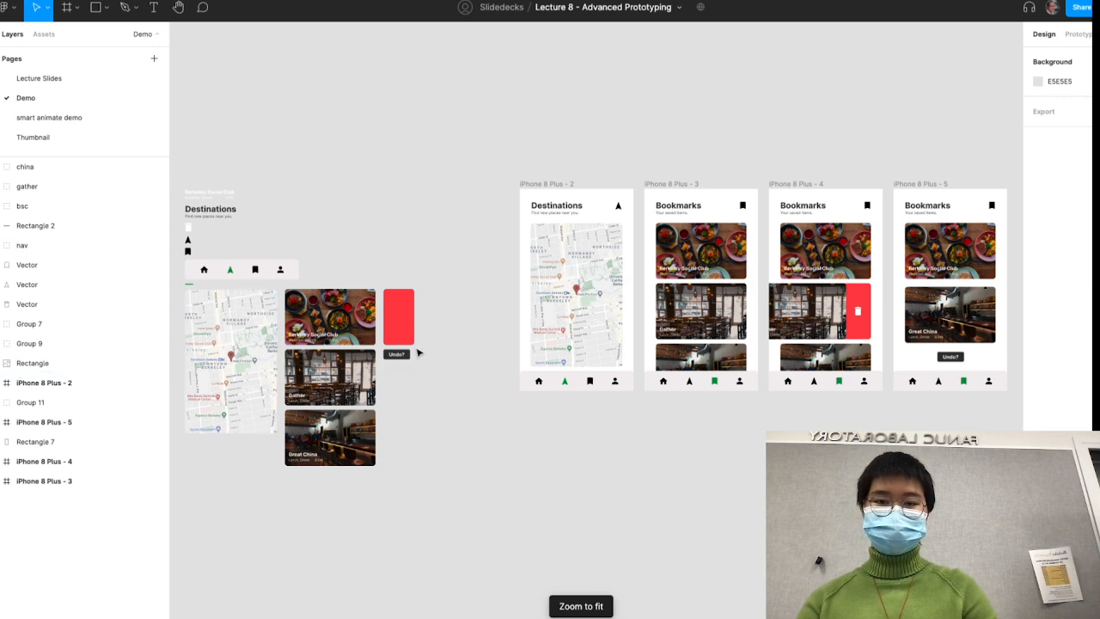
- Look over the Destinations and Bookmarks phone frames on the Demo page and the lecture slide about renaming layers
{"action": "scroll", "coordinate": [417, 351], "scroll_direction": "right", "scroll_amount": 5}
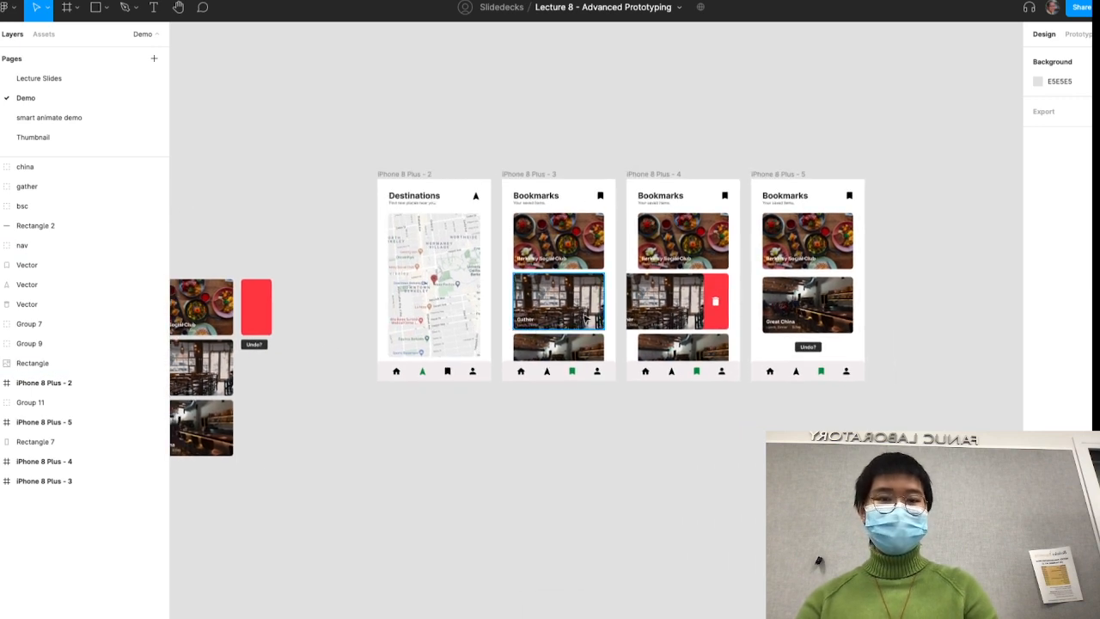
{"action": "scroll", "coordinate": [531, 333], "scroll_direction": "up", "scroll_amount": 5}
{"action": "scroll", "coordinate": [586, 319], "scroll_direction": "right", "scroll_amount": 1}
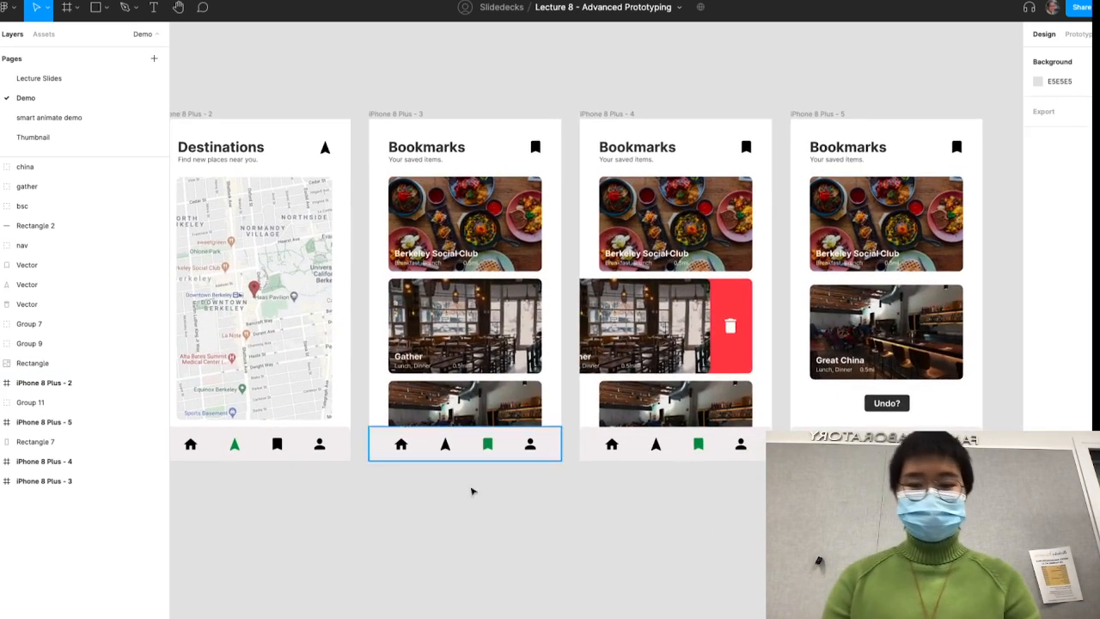
{"action": "scroll", "coordinate": [241, 156], "scroll_direction": "left", "scroll_amount": 2}
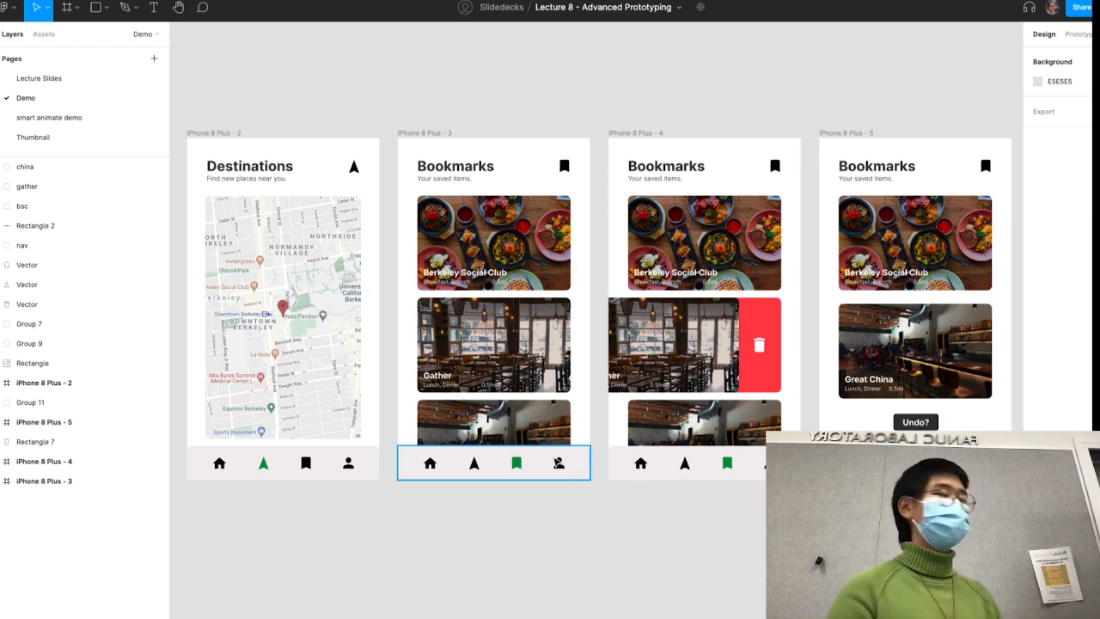
{"action": "left_click", "coordinate": [296, 1]}
{"action": "key", "text": "Right"}
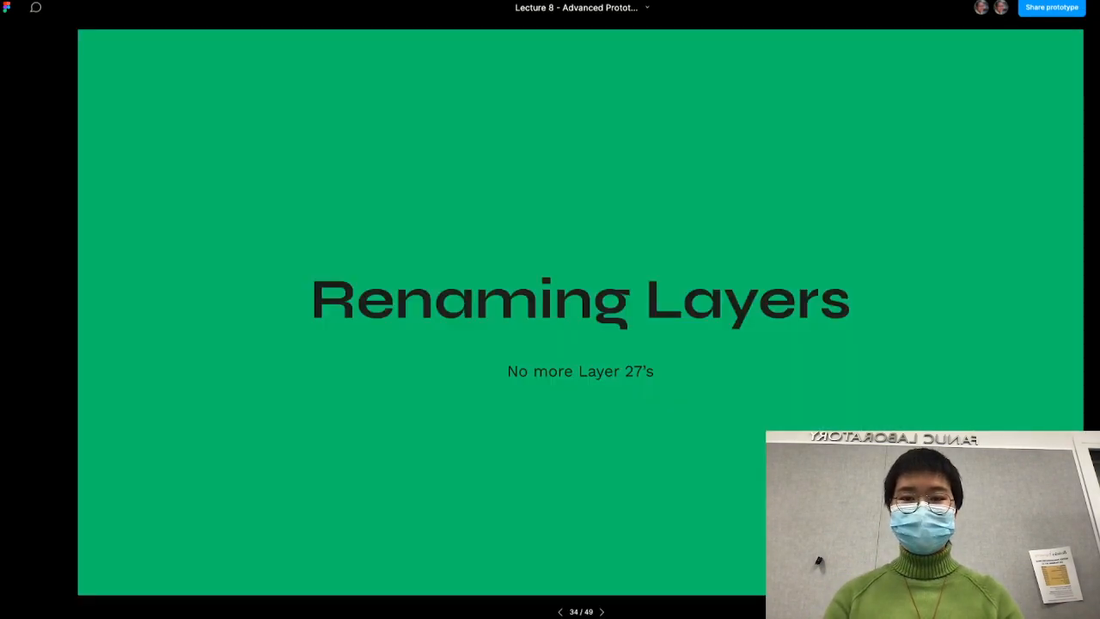
{"action": "key", "text": "Right"}
{"action": "left_click", "coordinate": [154, 1]}
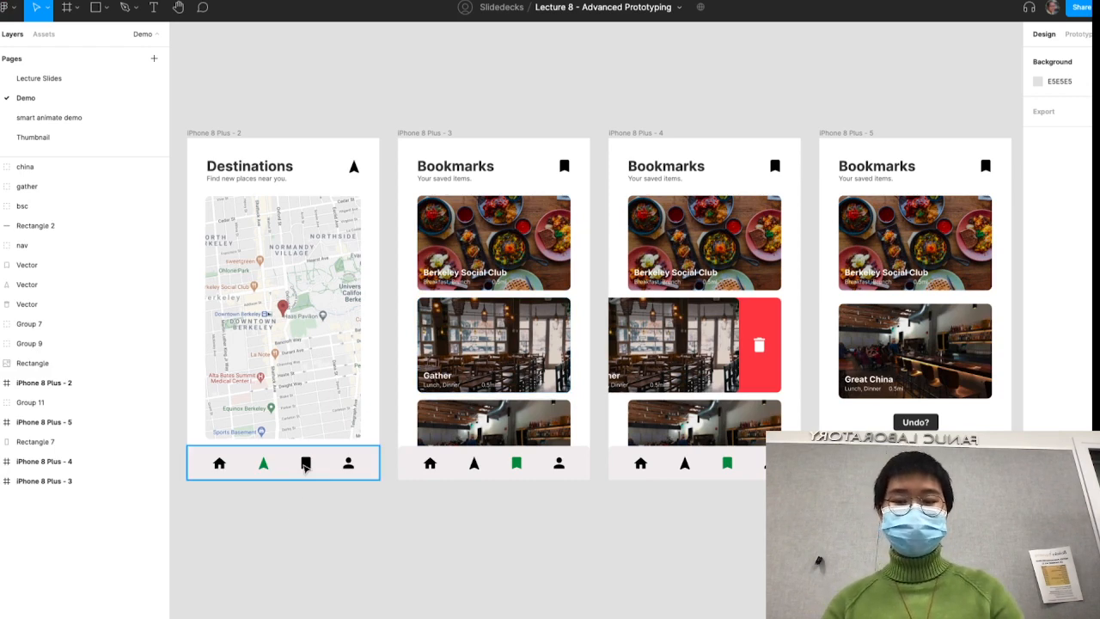
- Display the prototype connections of the first Bookmarks frame, iPhone 8 Plus - 3
{"action": "left_click", "coordinate": [307, 468]}
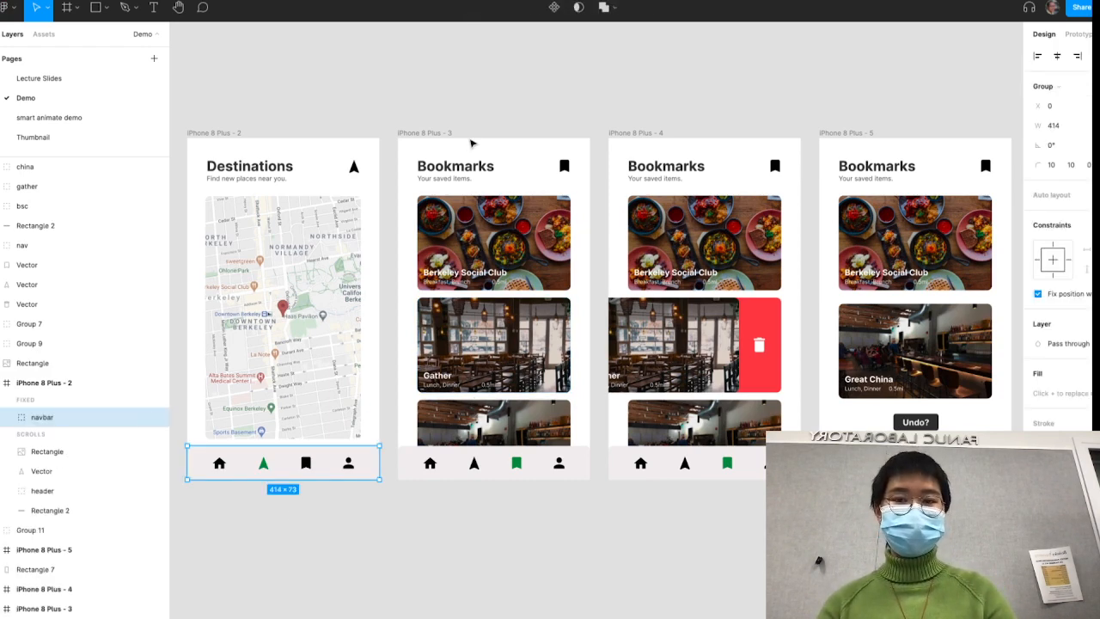
{"action": "left_click", "coordinate": [427, 133]}
{"action": "left_click", "coordinate": [1079, 35]}
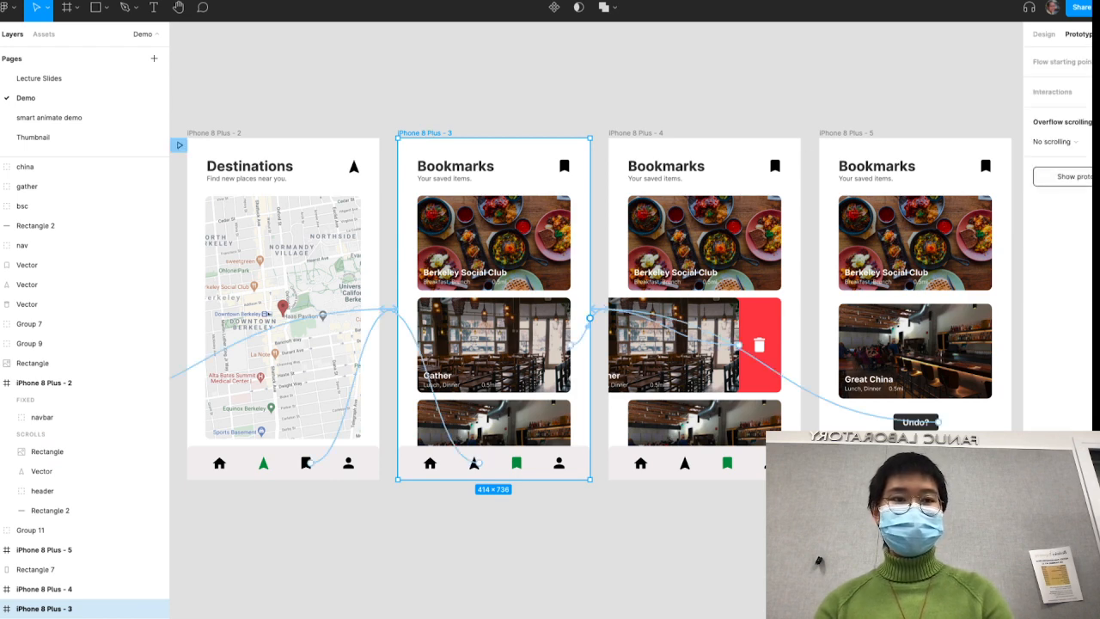
- Duplicate the row of four phone frames and place the copies directly below the originals
{"action": "scroll", "coordinate": [482, 433], "scroll_direction": "down", "scroll_amount": 8}
{"action": "scroll", "coordinate": [482, 433], "scroll_direction": "down", "scroll_amount": 1}
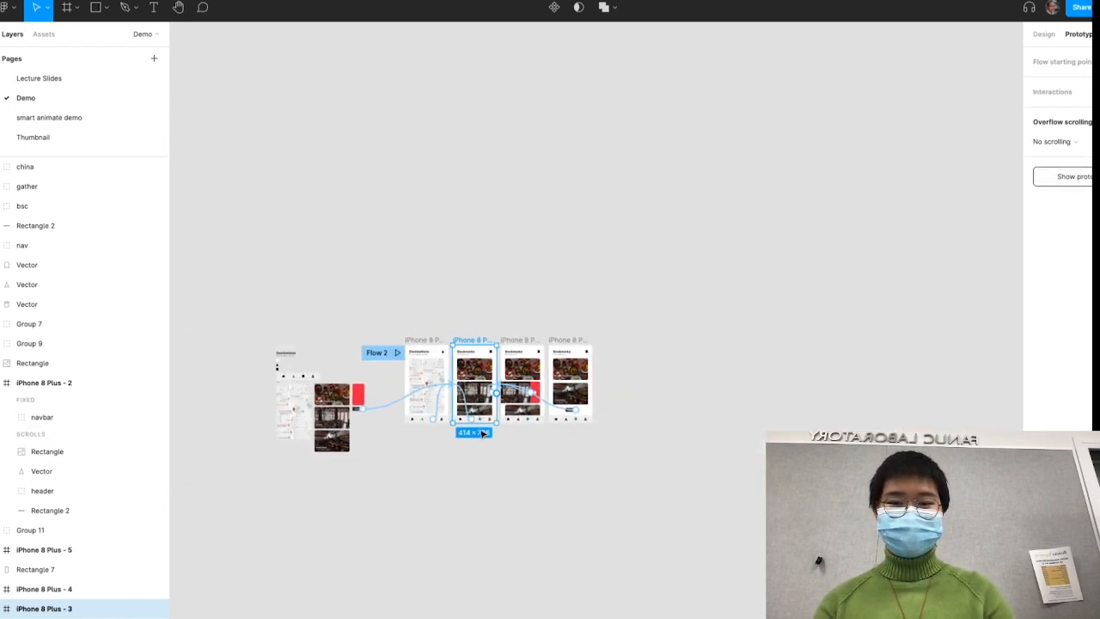
{"action": "scroll", "coordinate": [483, 433], "scroll_direction": "up", "scroll_amount": 7}
{"action": "left_click_drag", "start_coordinate": [834, 409], "coordinate": [356, 439]}
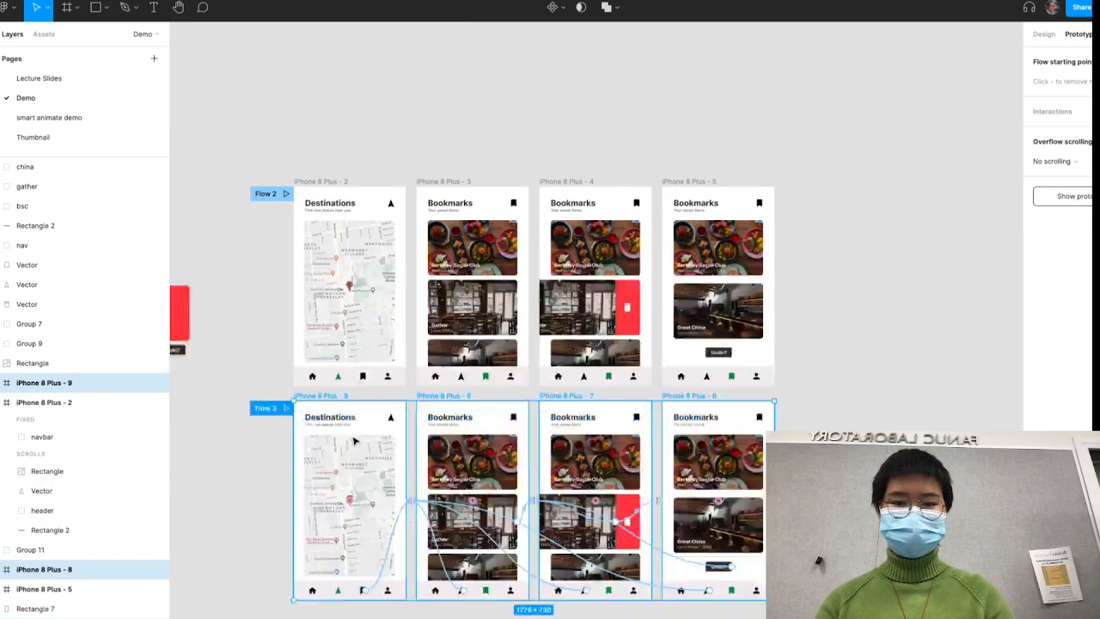
{"action": "scroll", "coordinate": [355, 439], "scroll_direction": "down", "scroll_amount": 5}
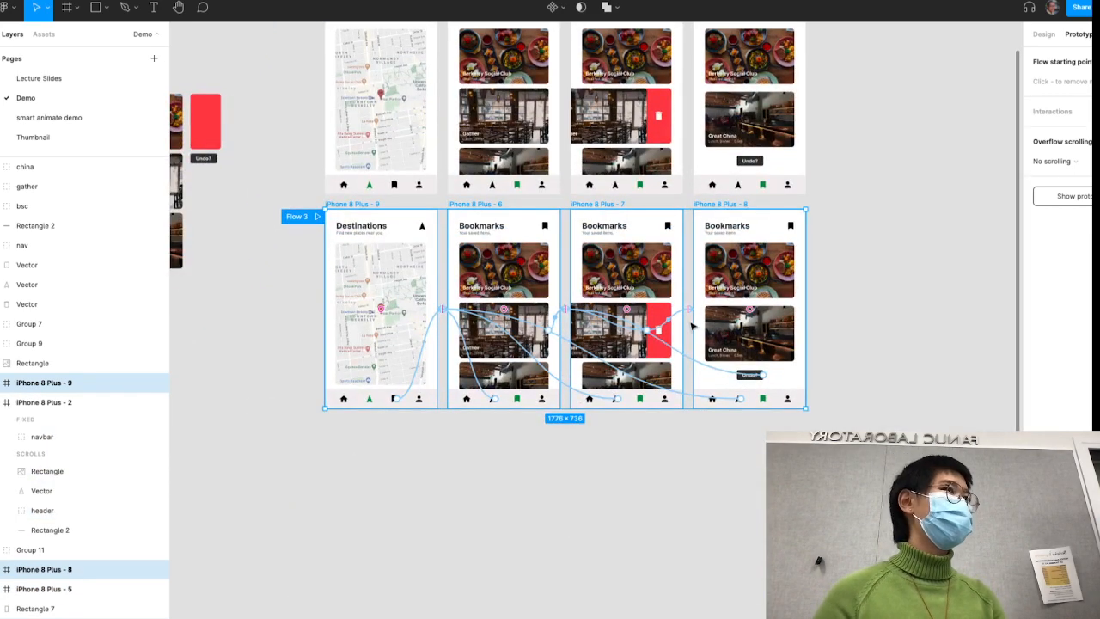
- Remove all prototype interactions from the four duplicated phone frames and deselect them
{"action": "right_click", "coordinate": [398, 285]}
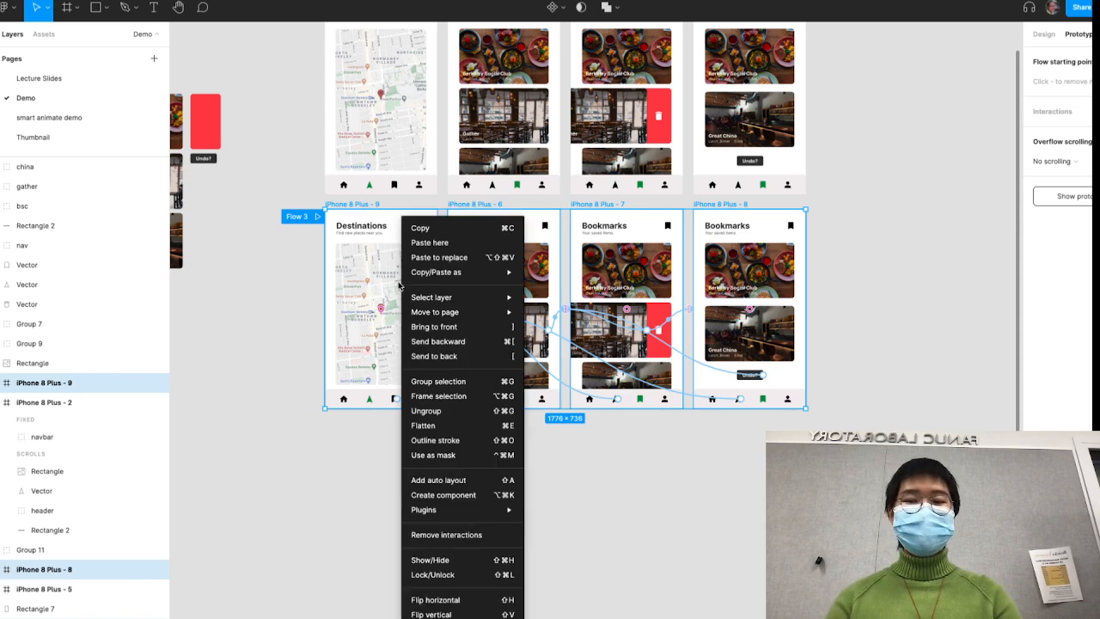
{"action": "left_click", "coordinate": [450, 534]}
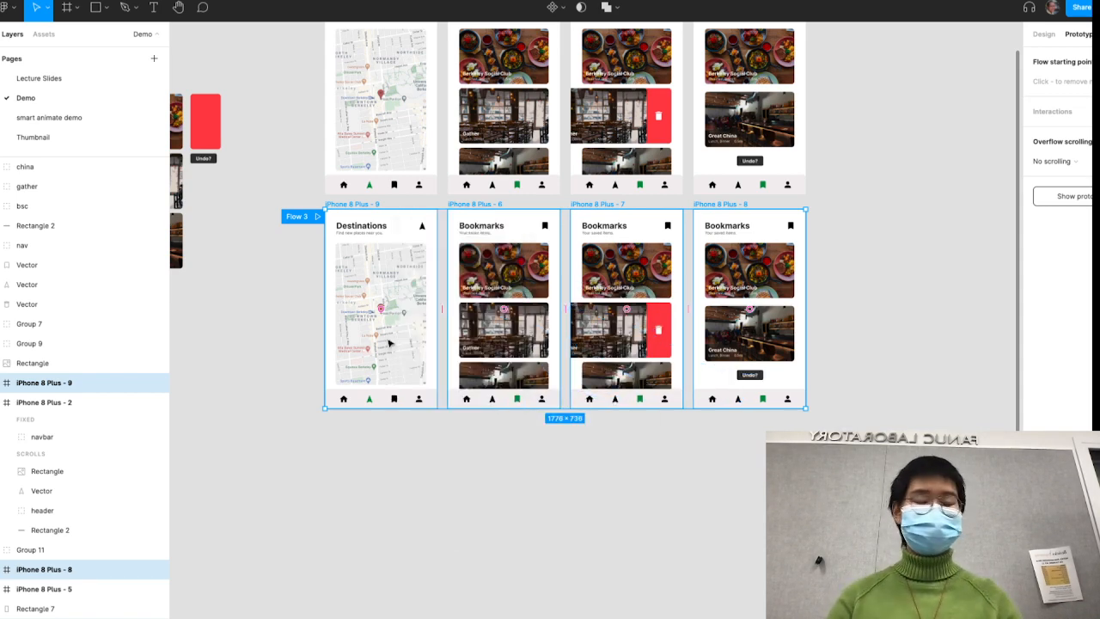
{"action": "right_click", "coordinate": [395, 297]}
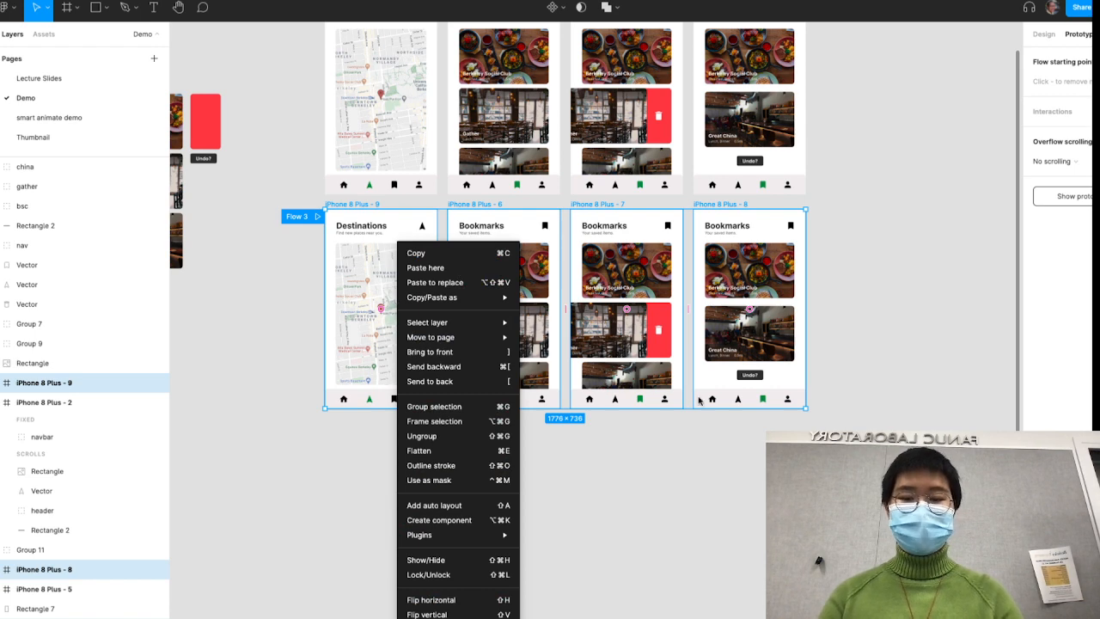
{"action": "left_click", "coordinate": [756, 462]}
{"action": "left_click", "coordinate": [450, 471]}
{"action": "scroll", "coordinate": [478, 432], "scroll_direction": "up", "scroll_amount": 3}
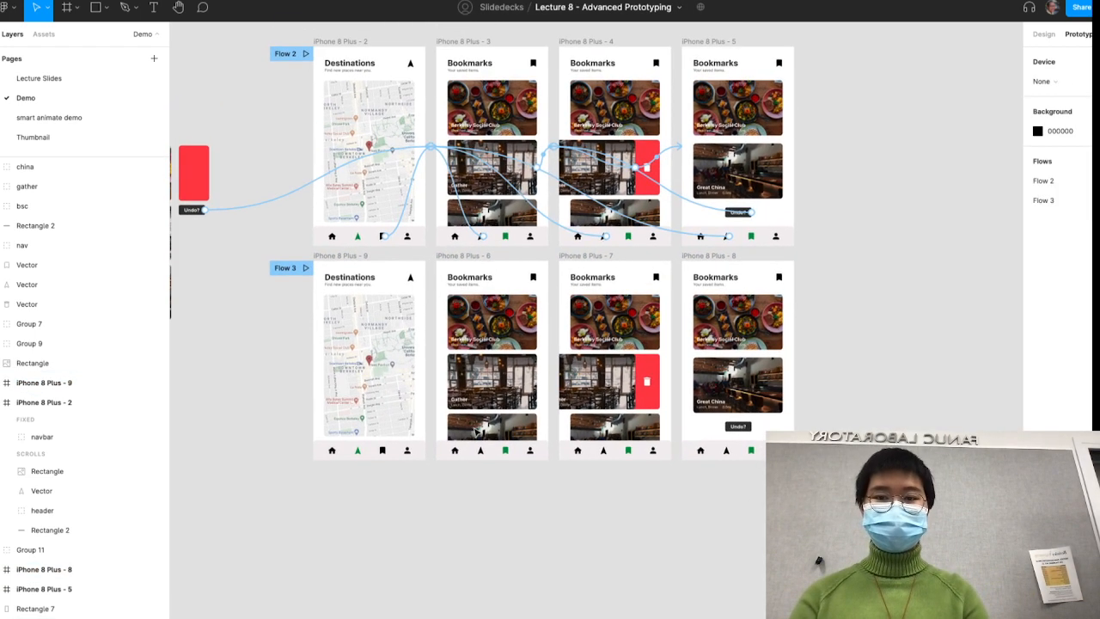
- Connect the bookmark icon in the duplicated Destinations frame to the adjacent Bookmarks frame, navigating on click with Smart animate
{"action": "double_click", "coordinate": [382, 453]}
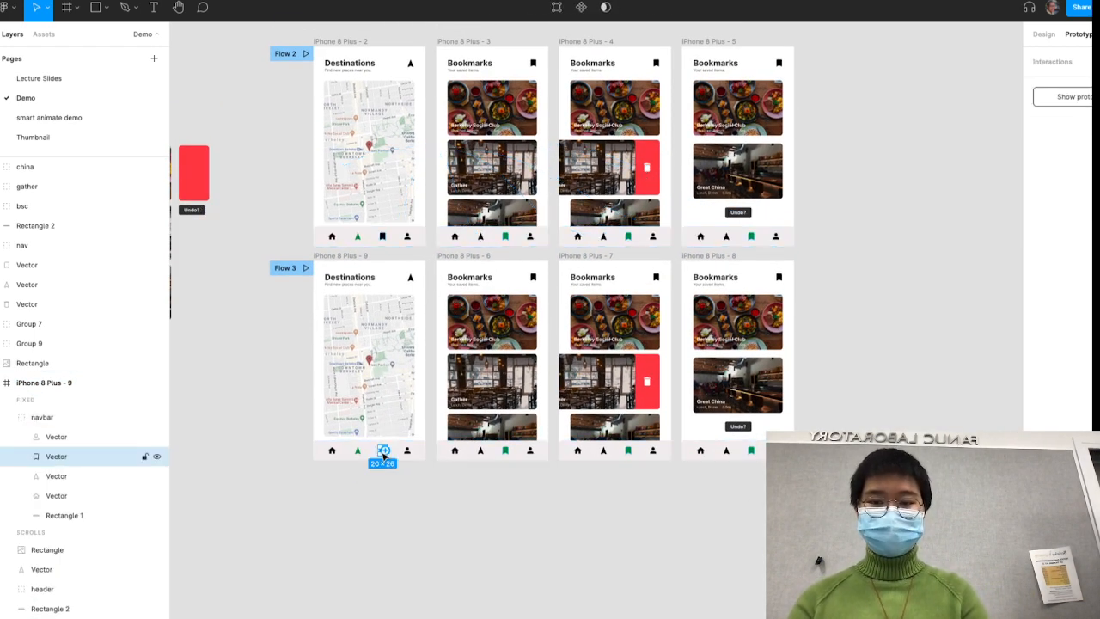
{"action": "scroll", "coordinate": [386, 456], "scroll_direction": "up", "scroll_amount": 5}
{"action": "scroll", "coordinate": [386, 459], "scroll_direction": "down", "scroll_amount": 5}
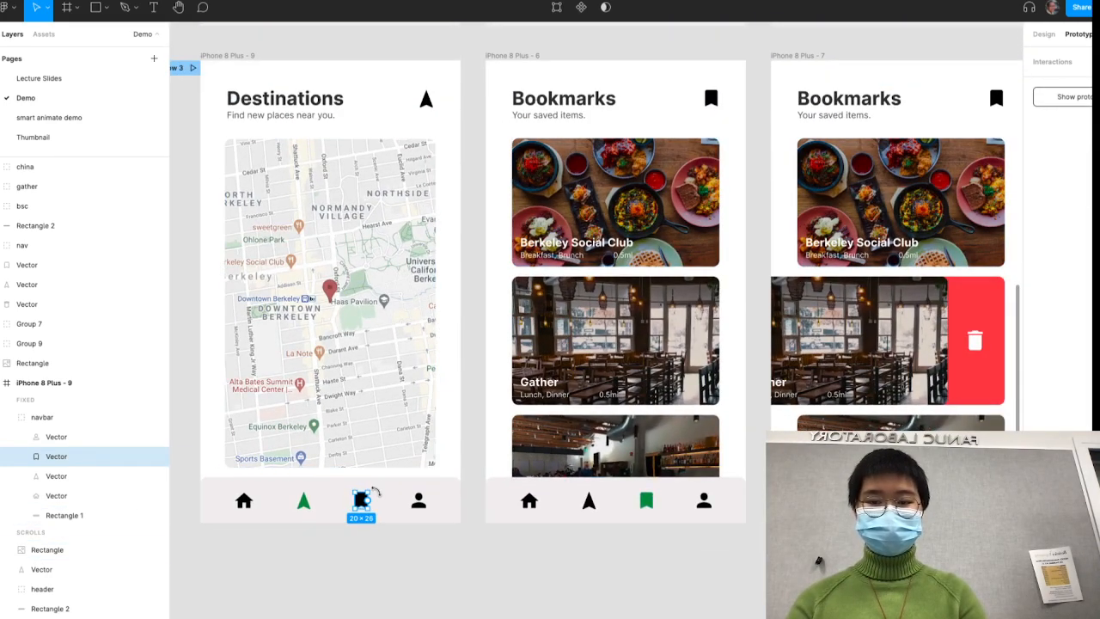
{"action": "left_click_drag", "start_coordinate": [369, 500], "coordinate": [532, 301]}
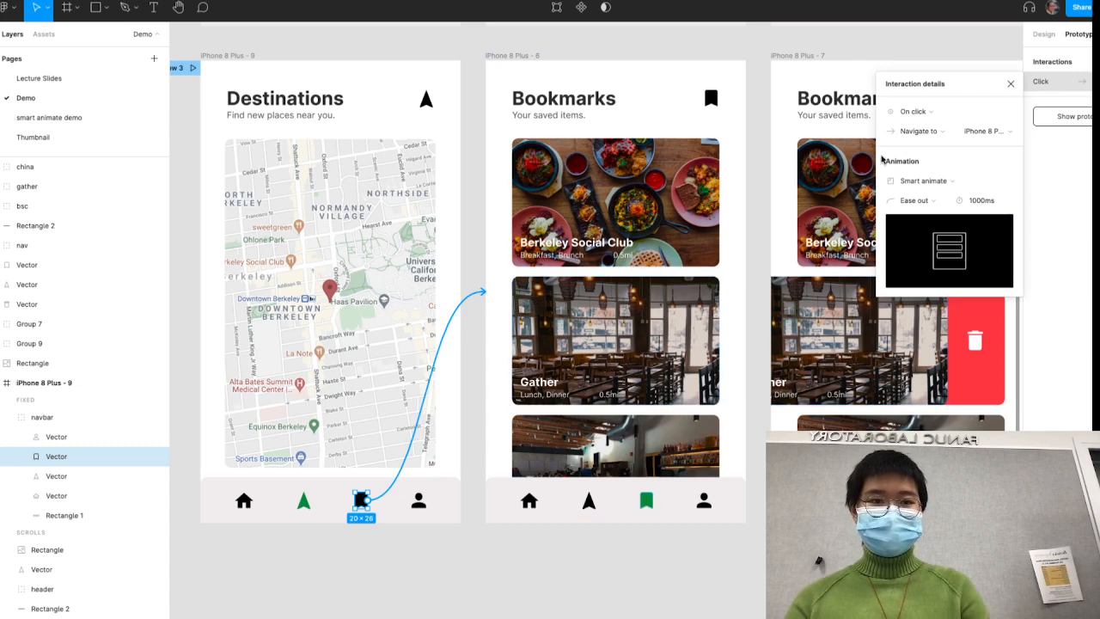
{"action": "left_click", "coordinate": [930, 181]}
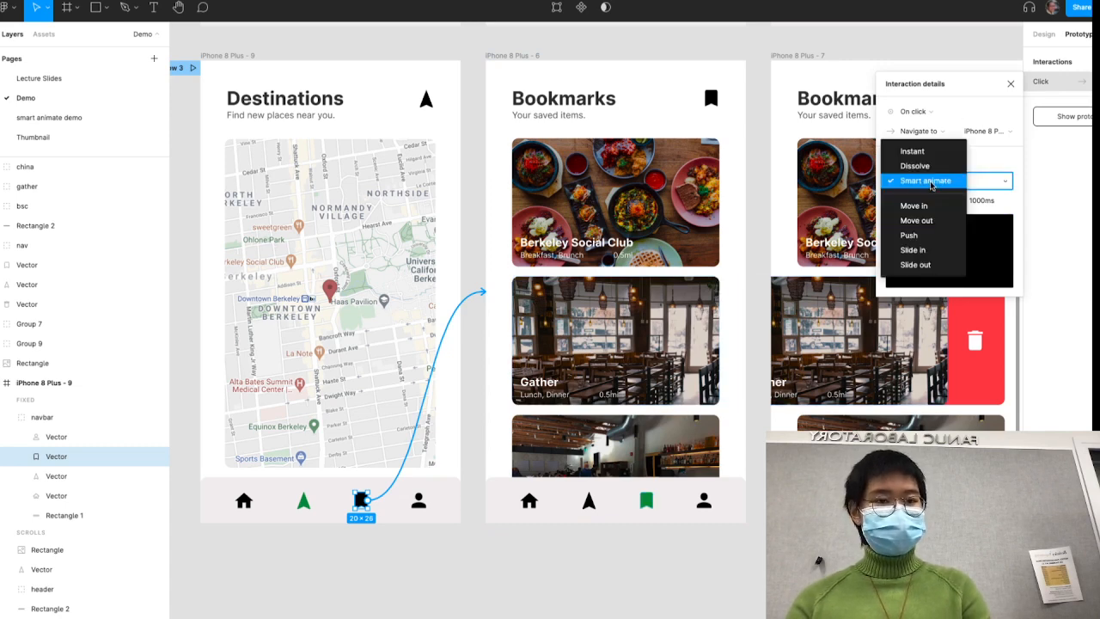
{"action": "left_click", "coordinate": [985, 180]}
{"action": "left_click", "coordinate": [528, 46]}
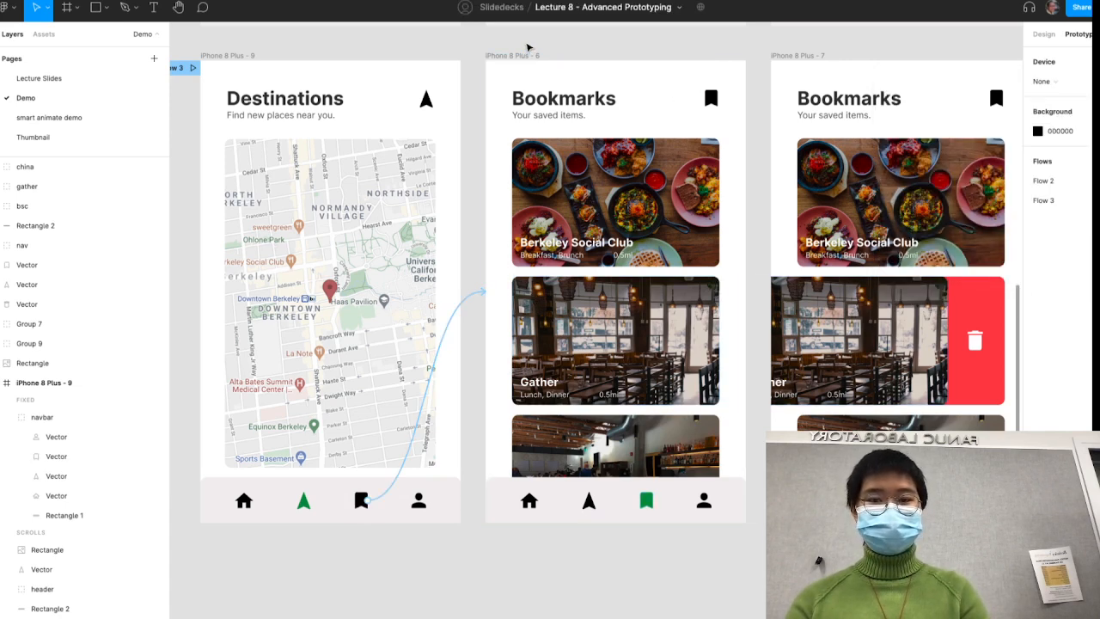
- Check the animation settings of the bookmark icon's connection in the original Destinations frame
{"action": "scroll", "coordinate": [524, 50], "scroll_direction": "up", "scroll_amount": 4}
{"action": "left_click", "coordinate": [381, 61]}
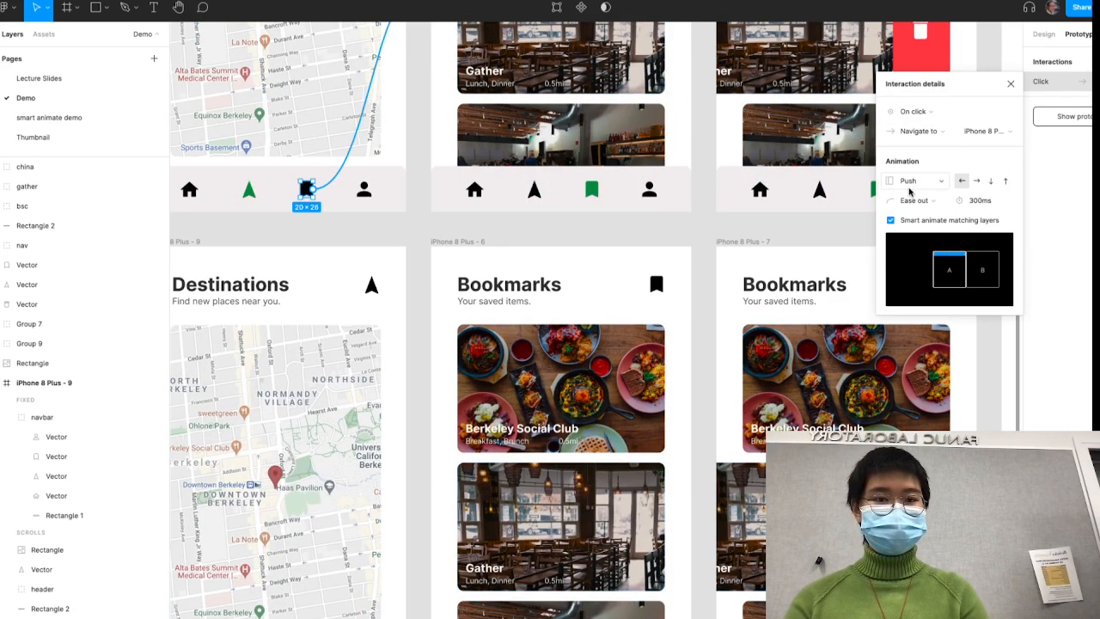
{"action": "left_click", "coordinate": [602, 227]}
{"action": "scroll", "coordinate": [601, 228], "scroll_direction": "down", "scroll_amount": 5}
{"action": "scroll", "coordinate": [601, 228], "scroll_direction": "down", "scroll_amount": 1}
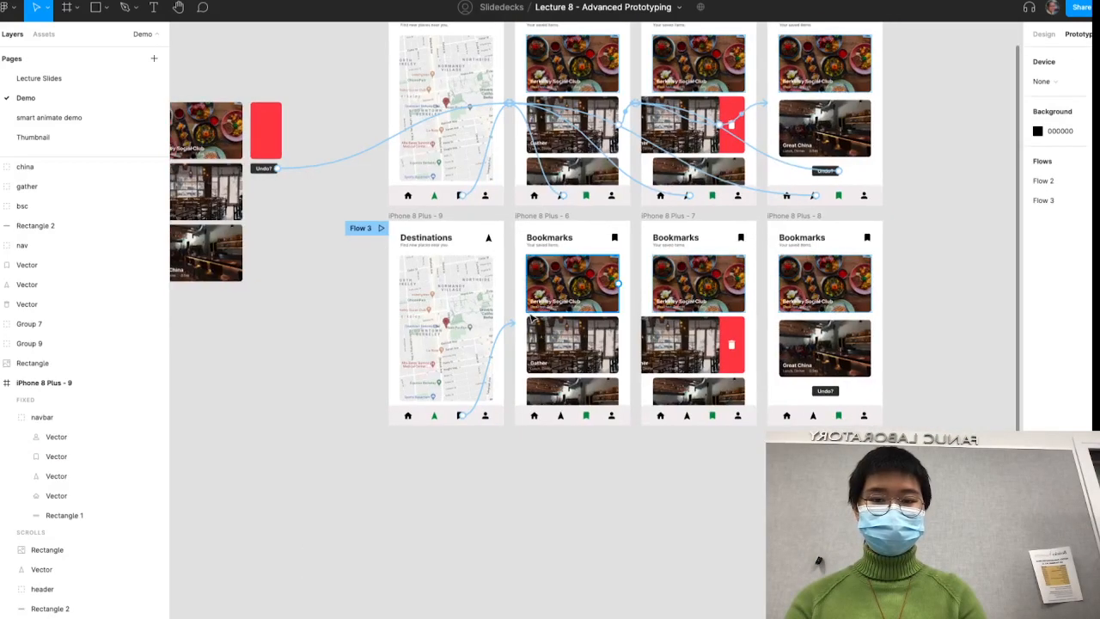
- Change the animation of the duplicated Destinations frame's bookmark connection to Push
{"action": "left_click", "coordinate": [513, 323]}
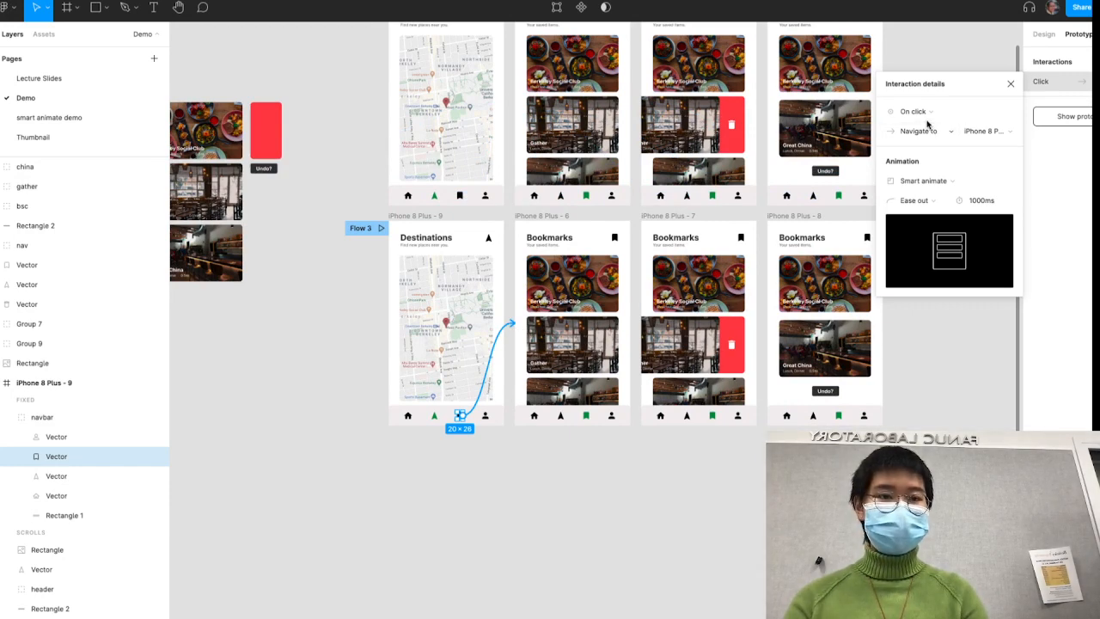
{"action": "left_click", "coordinate": [924, 180]}
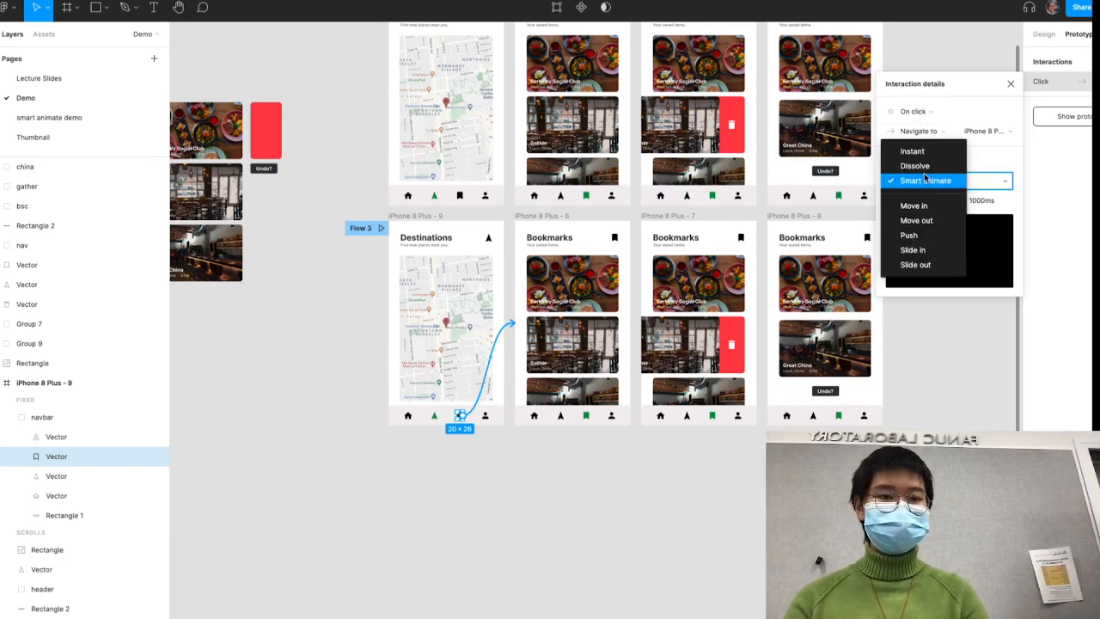
{"action": "left_click", "coordinate": [927, 236]}
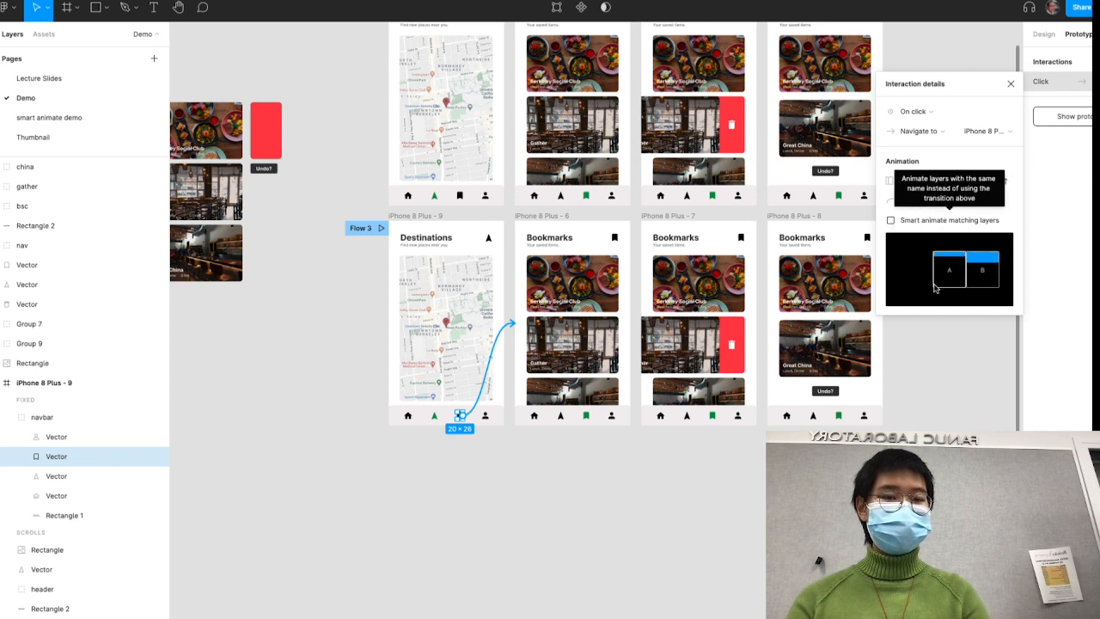
{"action": "left_click", "coordinate": [327, 288]}
- Play Flow 3 and go from Destinations to Bookmarks twice to check the push transition
{"action": "left_click", "coordinate": [380, 228]}
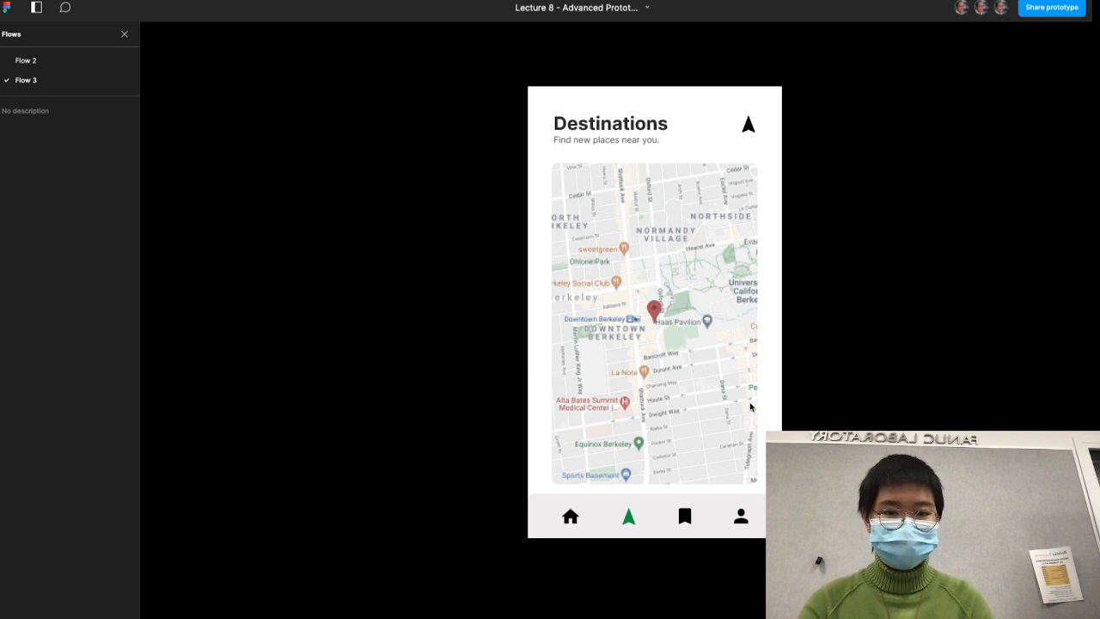
{"action": "left_click", "coordinate": [684, 516]}
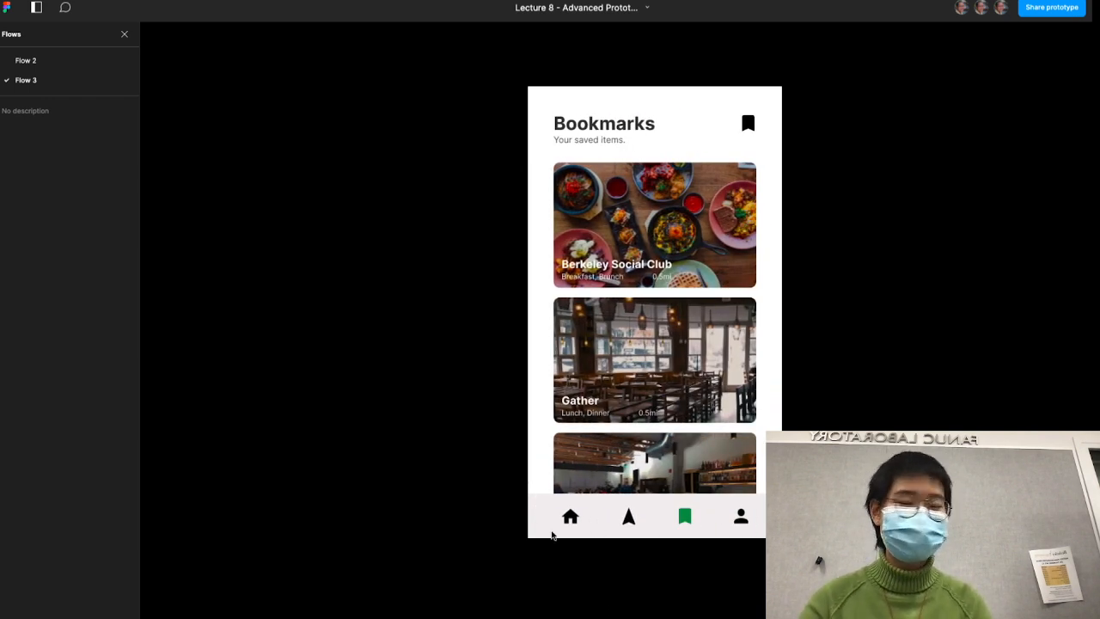
{"action": "key", "text": "Left"}
{"action": "left_click", "coordinate": [687, 519]}
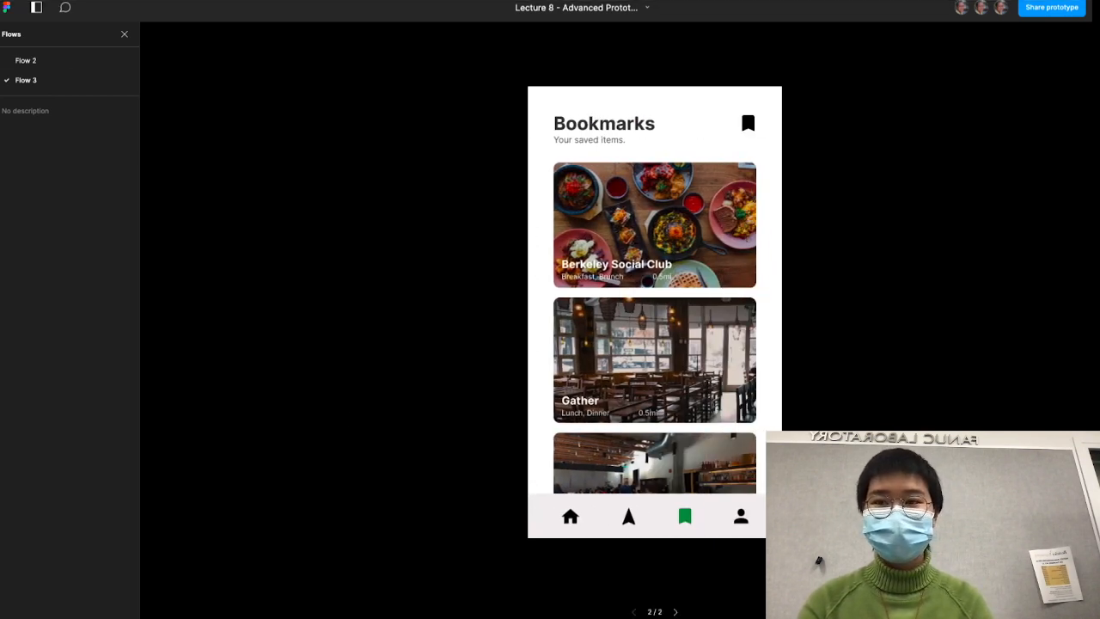
- Enable Smart animate matching layers on the duplicated bookmark icon's Push connection
{"action": "left_click", "coordinate": [113, 1]}
{"action": "left_click_drag", "start_coordinate": [485, 311], "coordinate": [509, 322]}
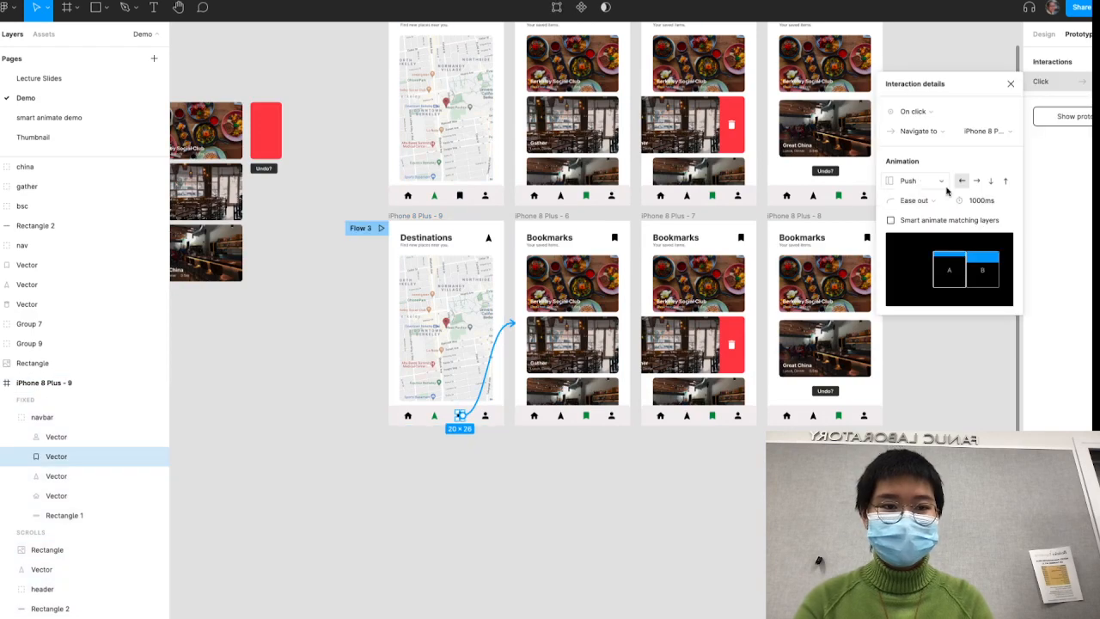
{"action": "left_click", "coordinate": [892, 221]}
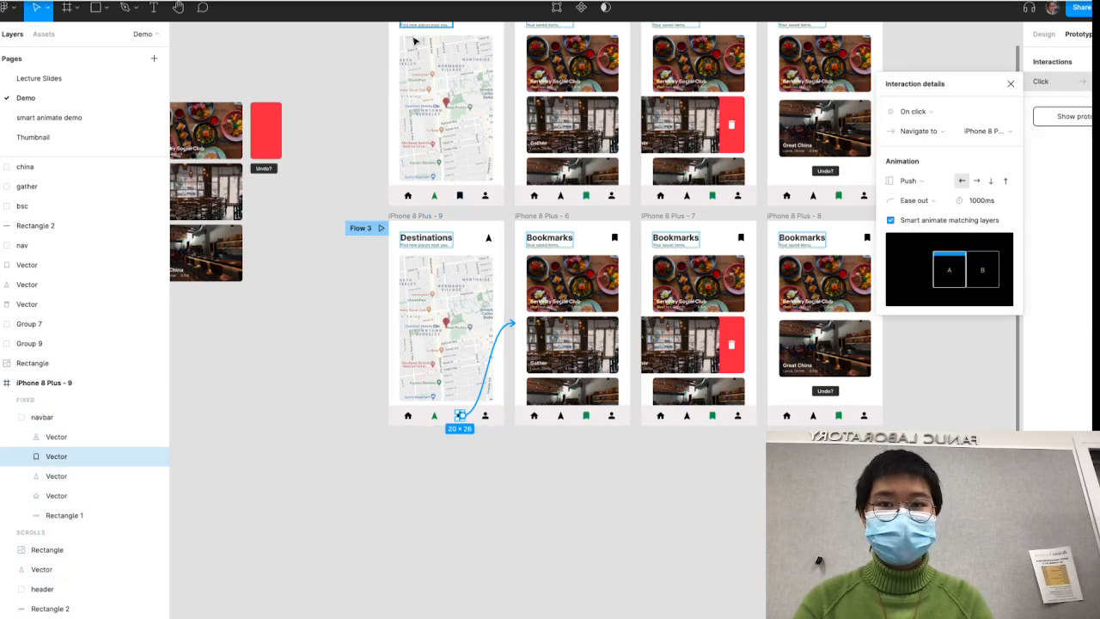
- Replay Flow 3 from Destinations to Bookmarks to check how the push transition treats matching layers
{"action": "left_click", "coordinate": [393, 2]}
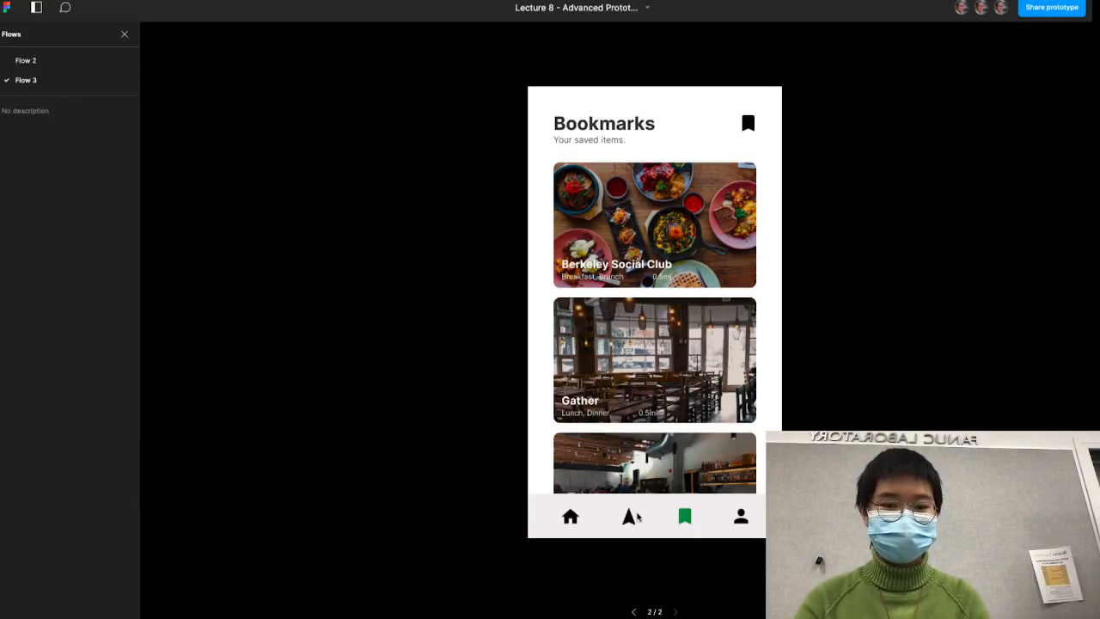
{"action": "left_click", "coordinate": [631, 517]}
{"action": "left_click", "coordinate": [686, 521]}
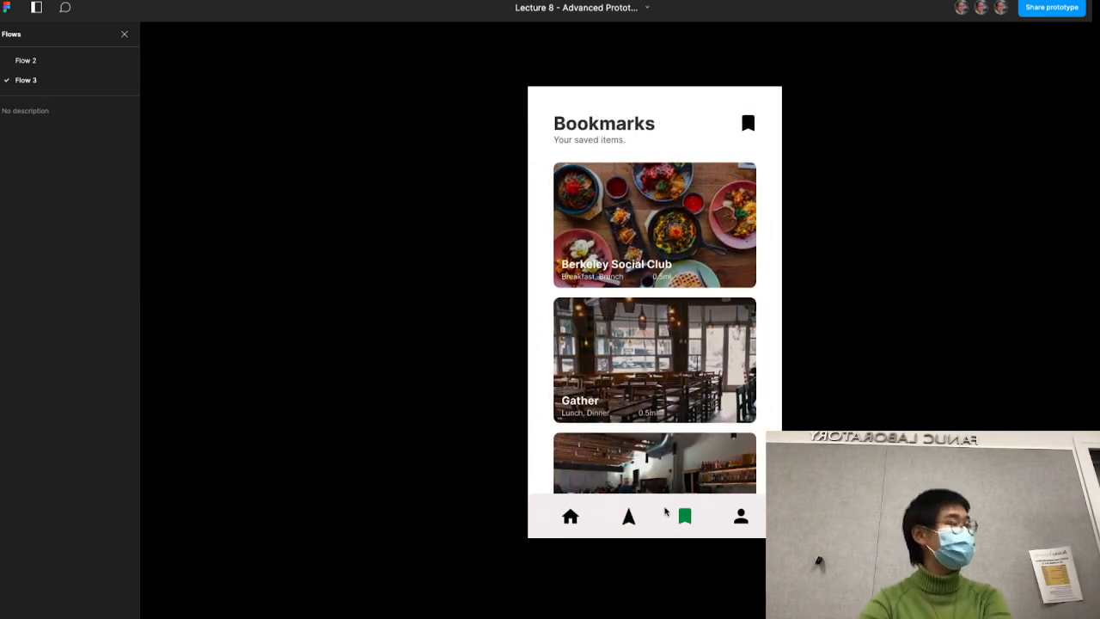
{"action": "left_click", "coordinate": [629, 516]}
{"action": "left_click", "coordinate": [684, 516]}
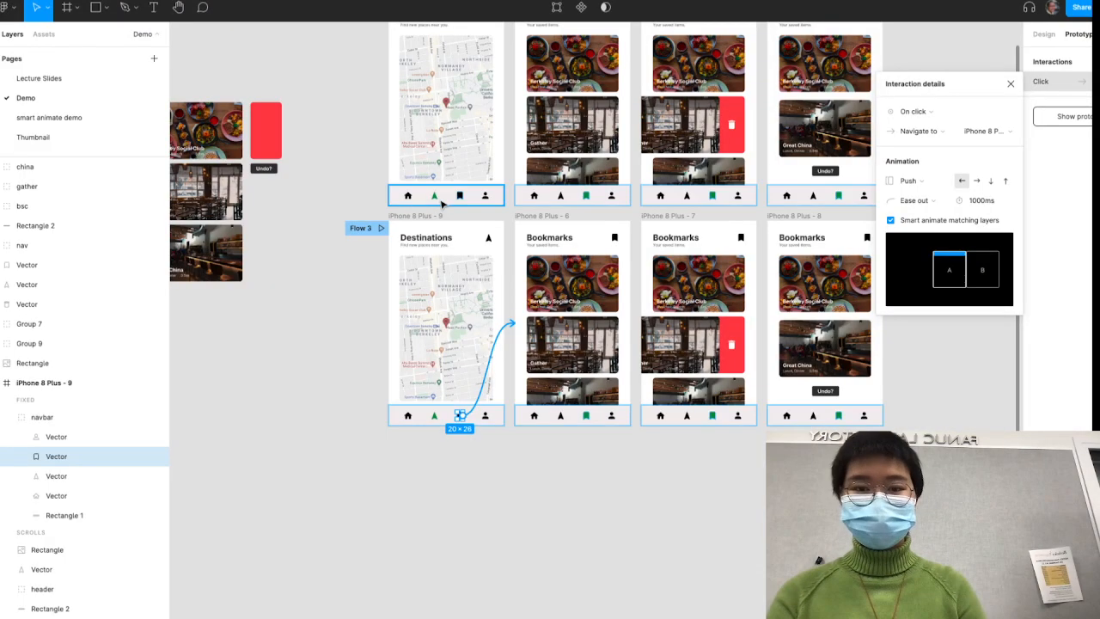
{"action": "scroll", "coordinate": [490, 265], "scroll_direction": "up", "scroll_amount": 3}
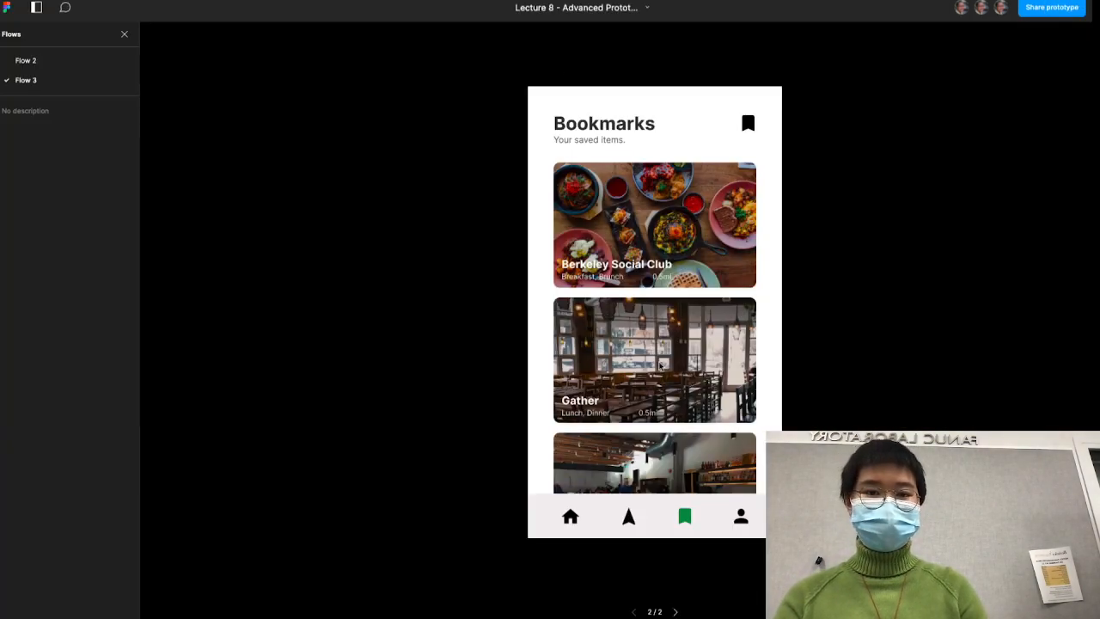
{"action": "key", "text": "Left"}
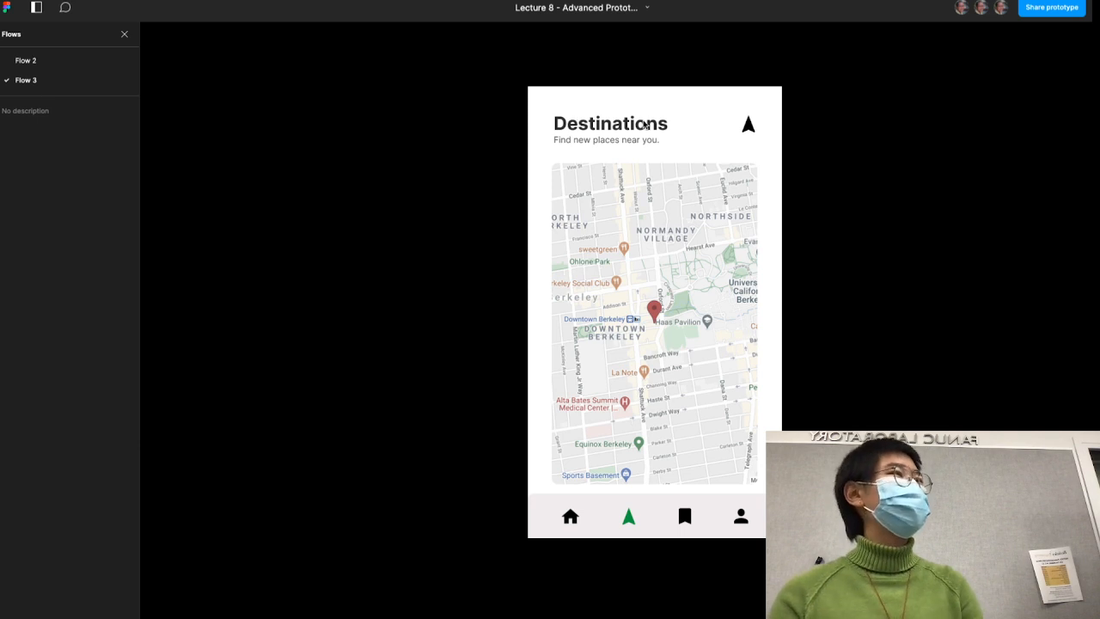
{"action": "left_click", "coordinate": [683, 516]}
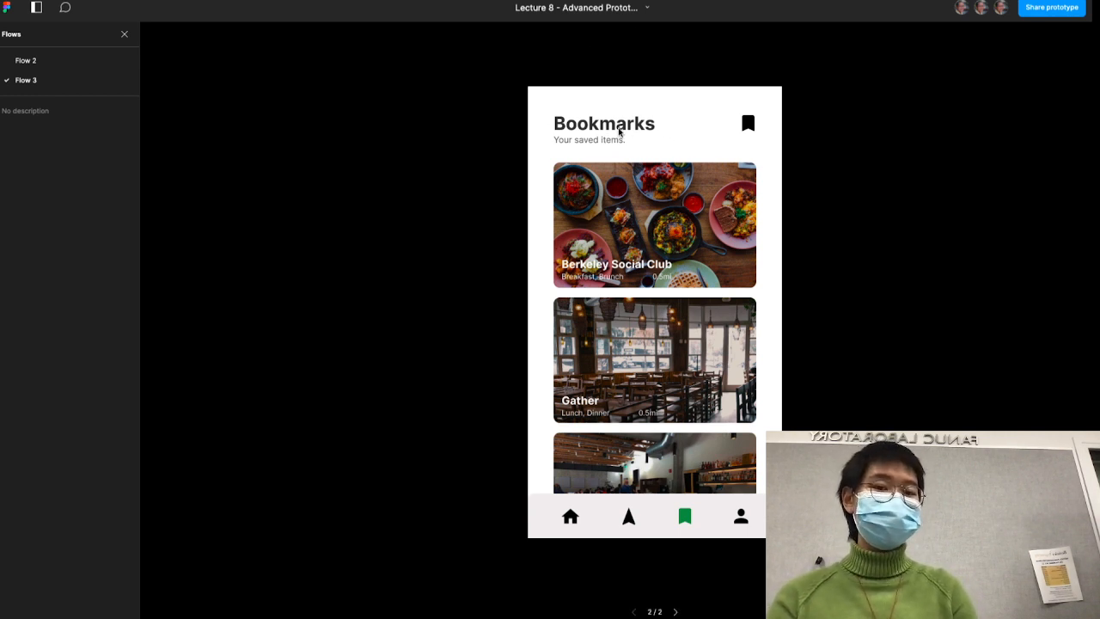
- Restart Flow 3 and go to Bookmarks once more to watch how the header moves between the screens
{"action": "key", "text": "r"}
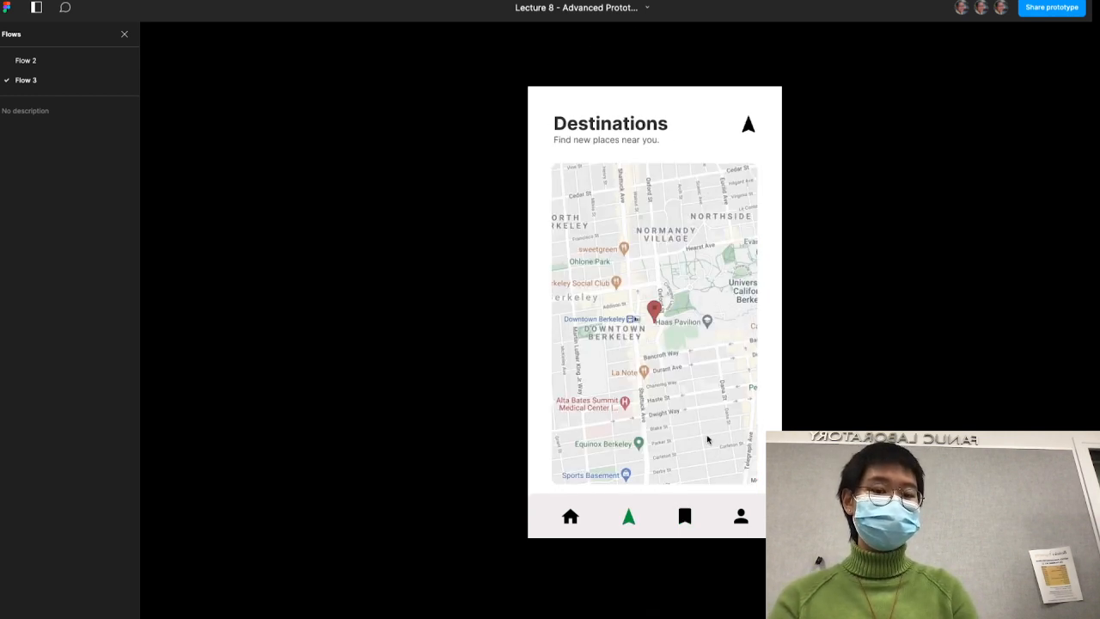
{"action": "left_click", "coordinate": [685, 516]}
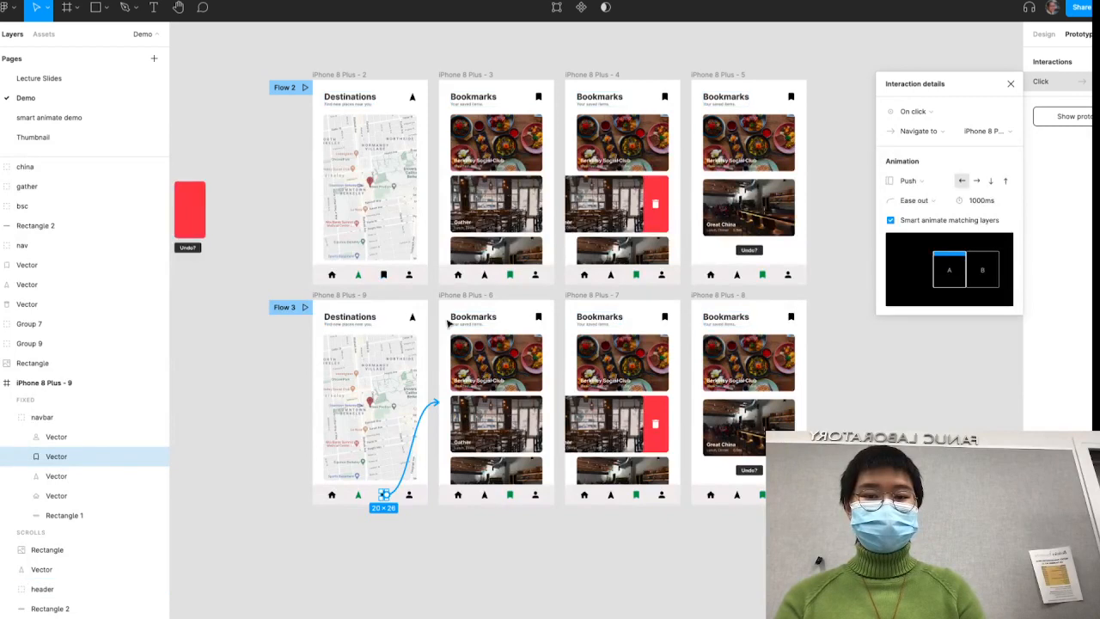
- Rename the header group of the duplicated Bookmarks frame iPhone 8 Plus - 6 to "sajglksjdklfjskla"
{"action": "left_click", "coordinate": [456, 325]}
{"action": "left_click", "coordinate": [359, 323]}
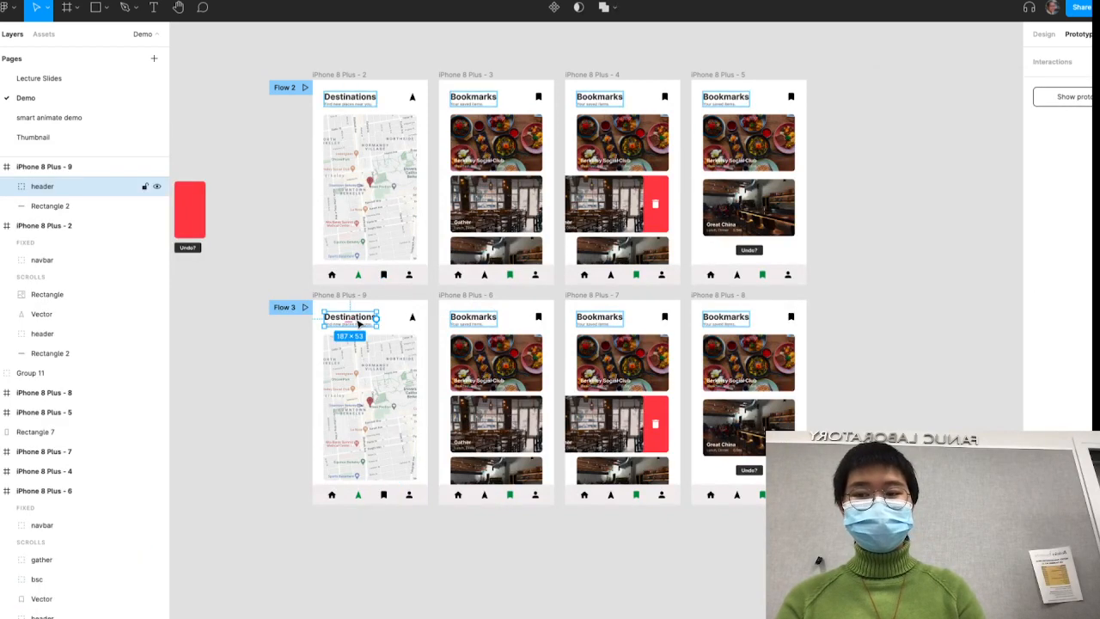
{"action": "left_click", "coordinate": [483, 322]}
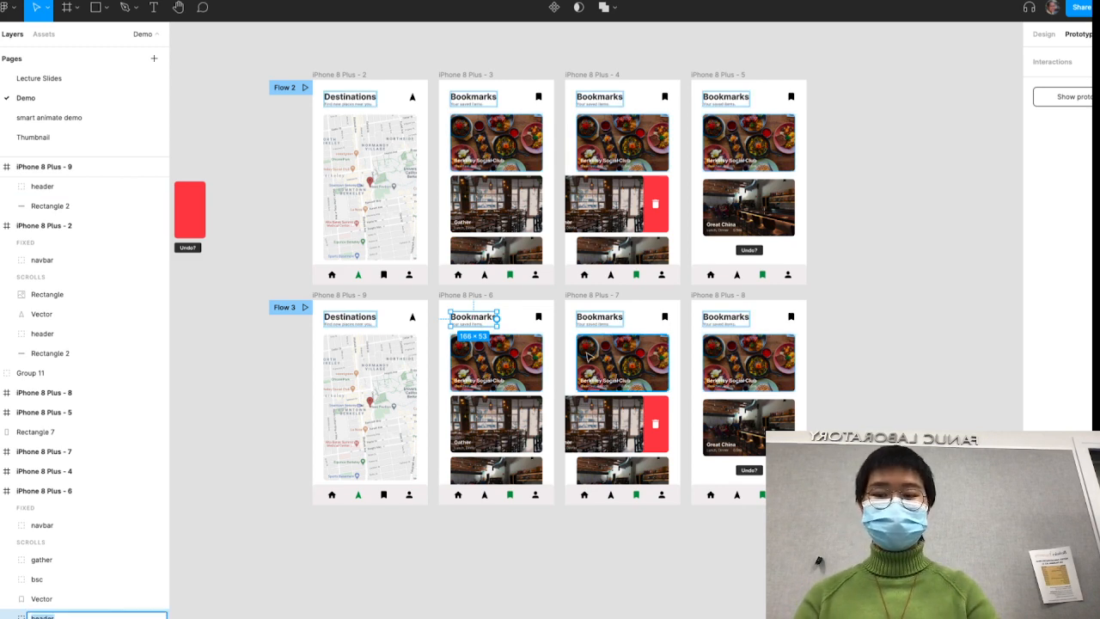
{"action": "type", "text": "sajglksjdklfjskla"}
{"action": "key", "text": "Return"}
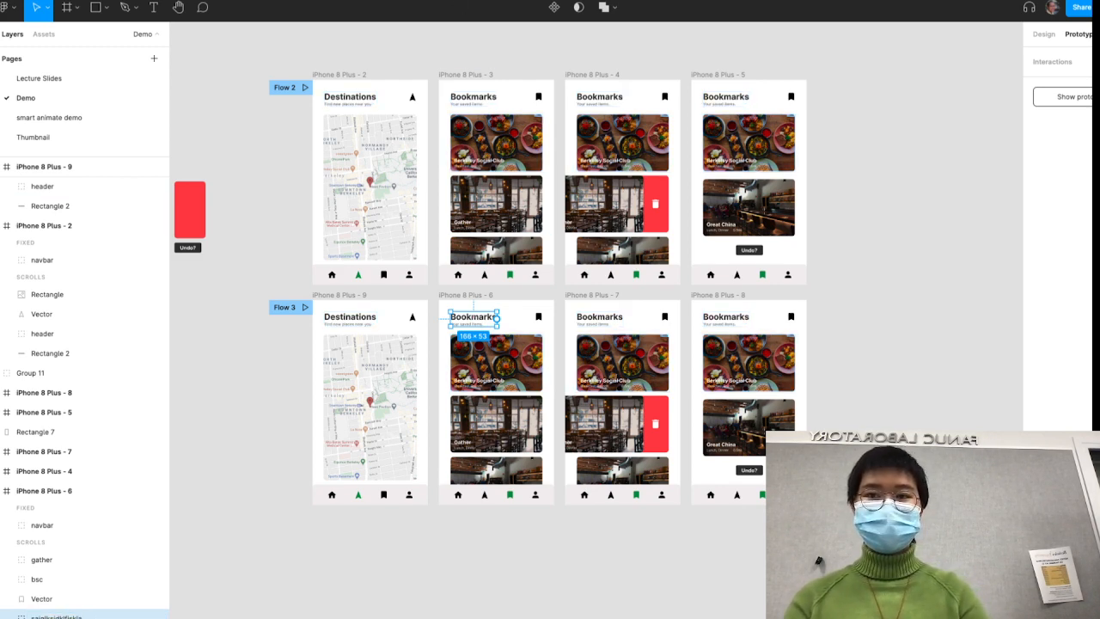
- Inside the renamed header group, rename the subheader text layer to "sdfkljgklads" and the header text layer to "asdkljfkldas"
{"action": "scroll", "coordinate": [107, 404], "scroll_direction": "down", "scroll_amount": 2}
{"action": "left_click", "coordinate": [8, 563]}
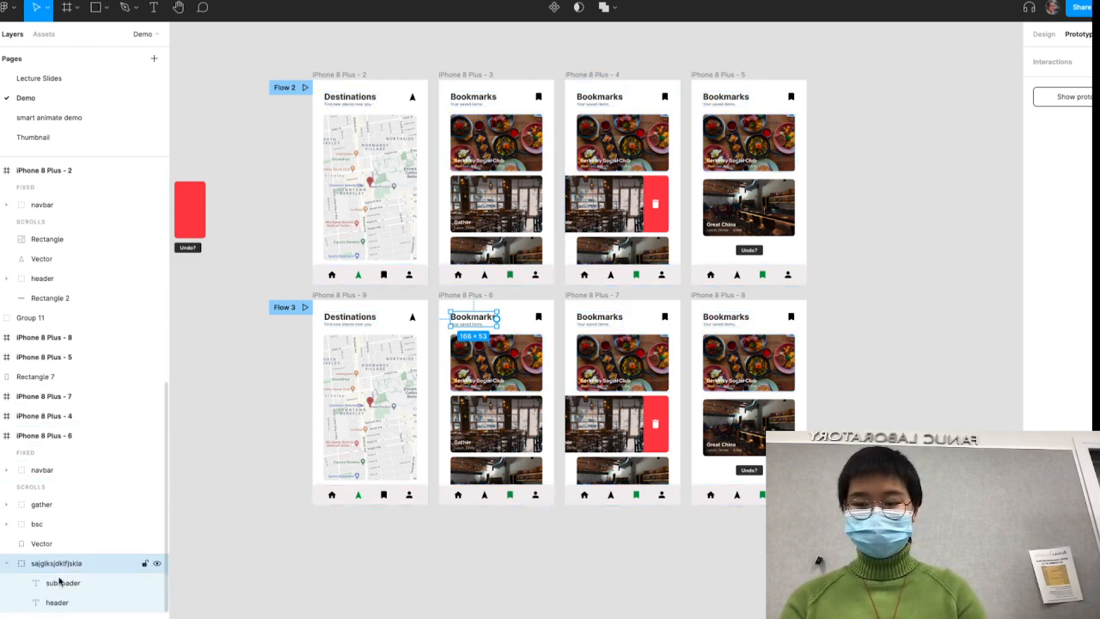
{"action": "left_click", "coordinate": [77, 584]}
{"action": "double_click", "coordinate": [77, 584]}
{"action": "type", "text": "sdfkljgklads"}
{"action": "key", "text": "Return"}
{"action": "left_click", "coordinate": [57, 604]}
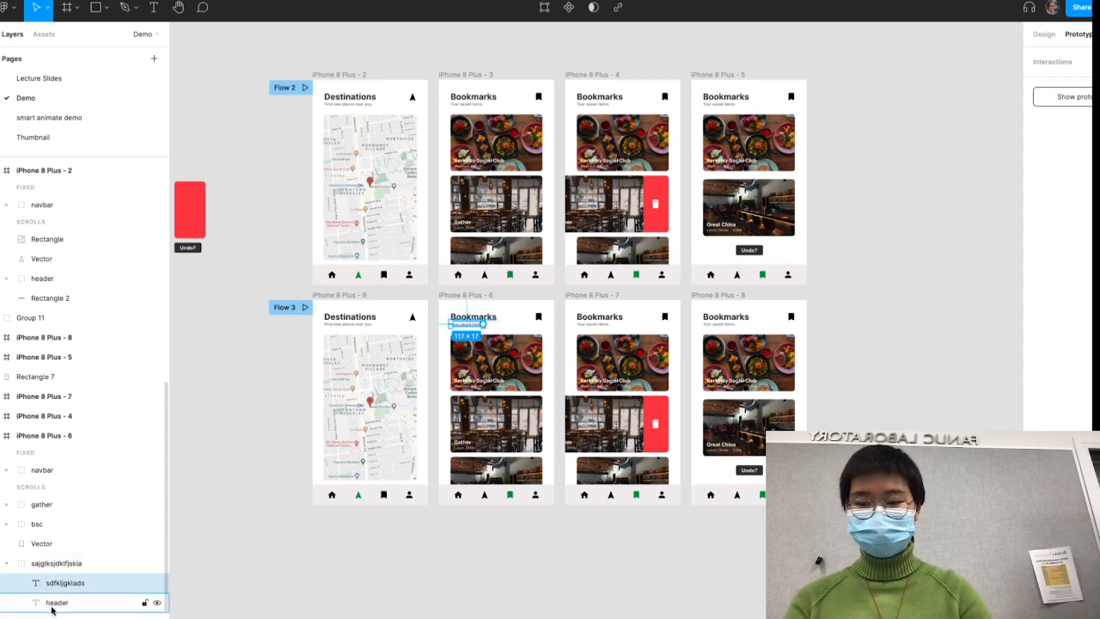
{"action": "double_click", "coordinate": [56, 604]}
{"action": "type", "text": "asdkljfkldas"}
{"action": "key", "text": "Return"}
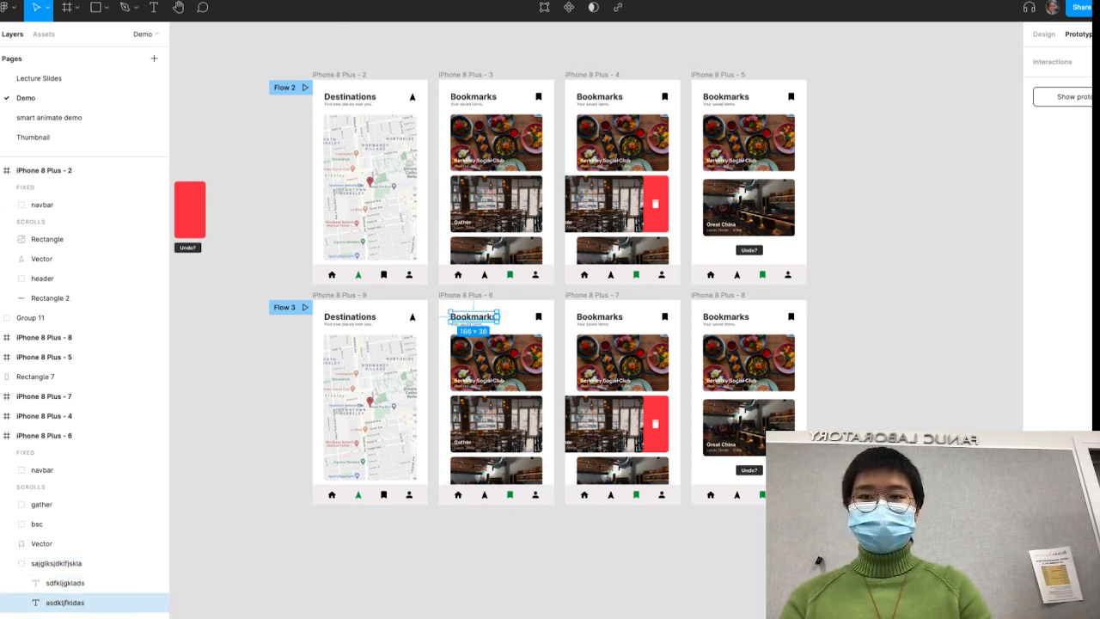
- Play Flow 3 from Destinations to Bookmarks several times to check the transition with mismatched header names
{"action": "key", "text": "ctrl+Tab"}
{"action": "key", "text": "ctrl+Tab"}
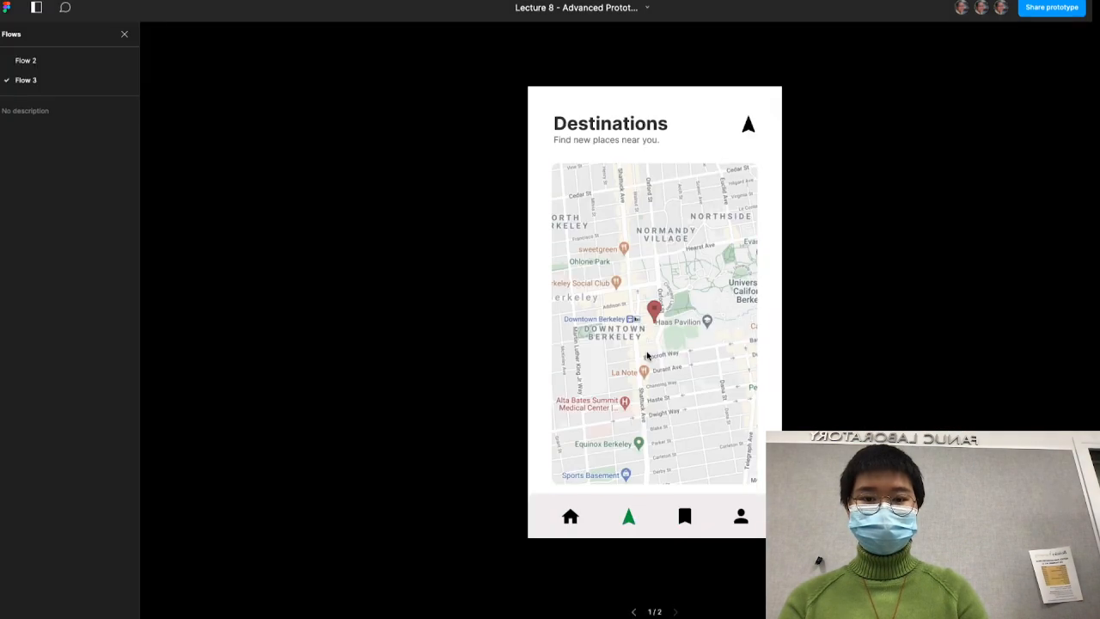
{"action": "left_click", "coordinate": [688, 522]}
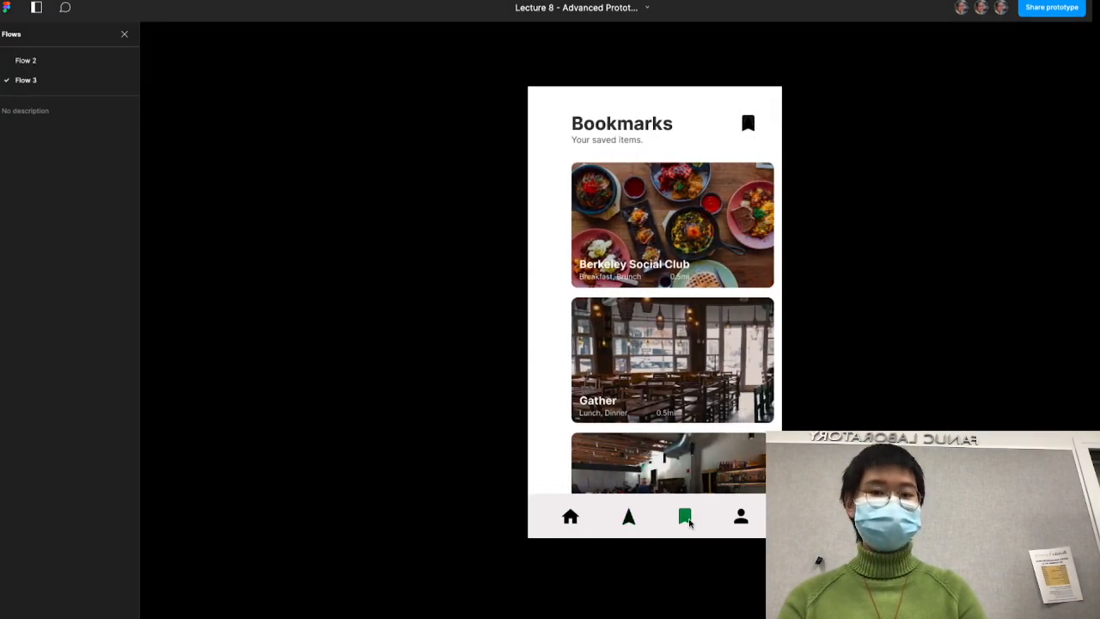
{"action": "key", "text": "Left"}
{"action": "left_click", "coordinate": [684, 517]}
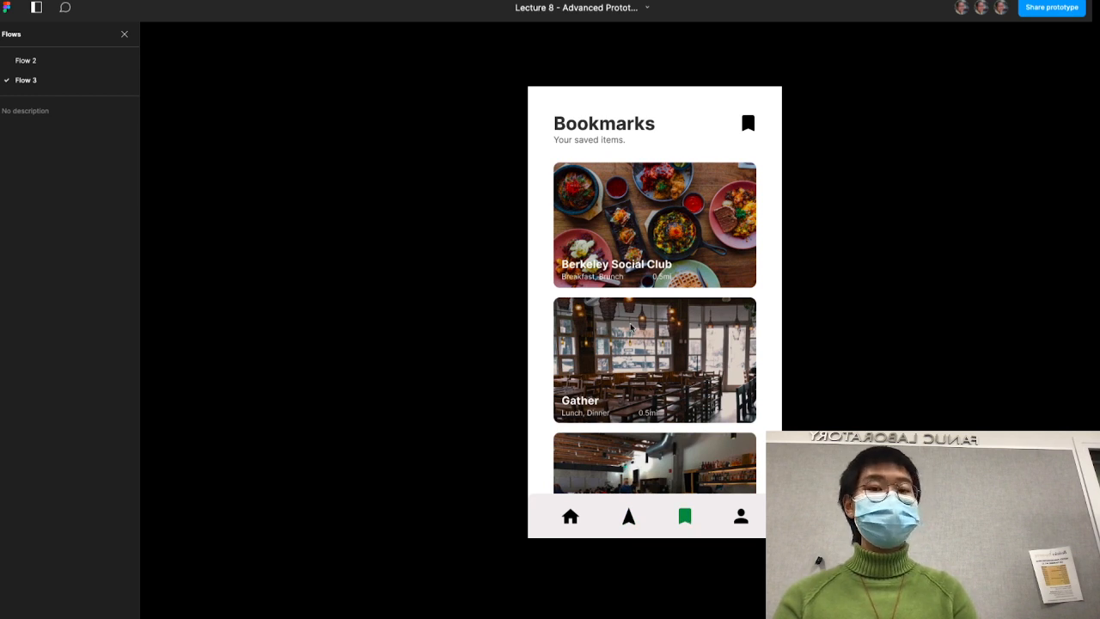
{"action": "key", "text": "Left"}
{"action": "left_click", "coordinate": [685, 516]}
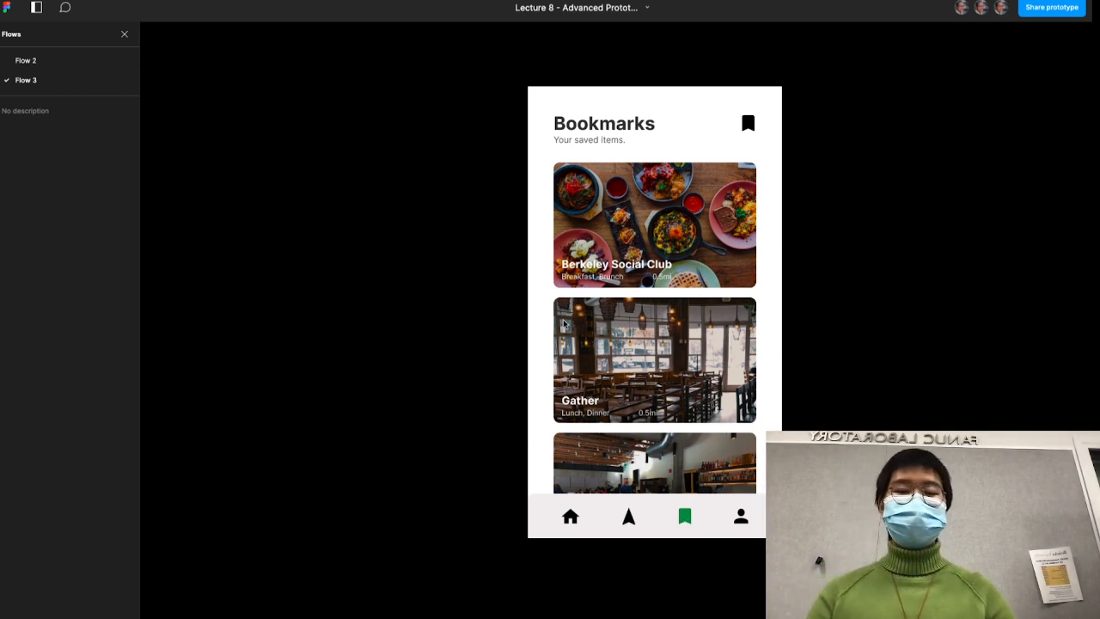
{"action": "key", "text": "Left"}
{"action": "left_click", "coordinate": [686, 518]}
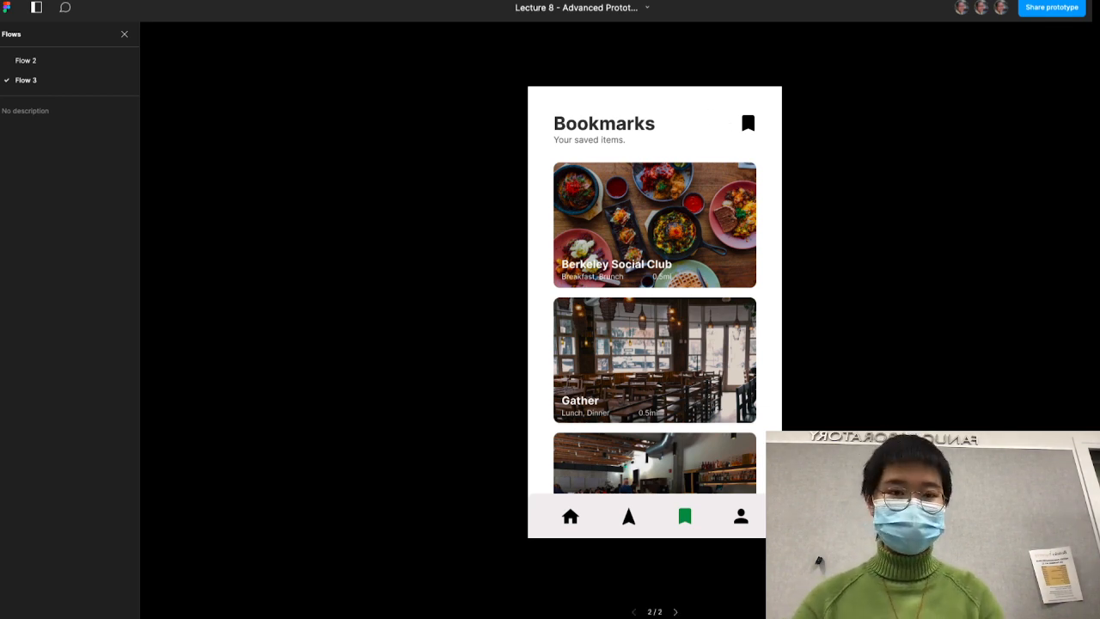
- Rename the arrow icon in the header of the Destinations frame iPhone 8 Plus - 9 to "location icon"
{"action": "key", "text": "ctrl+shift+Tab"}
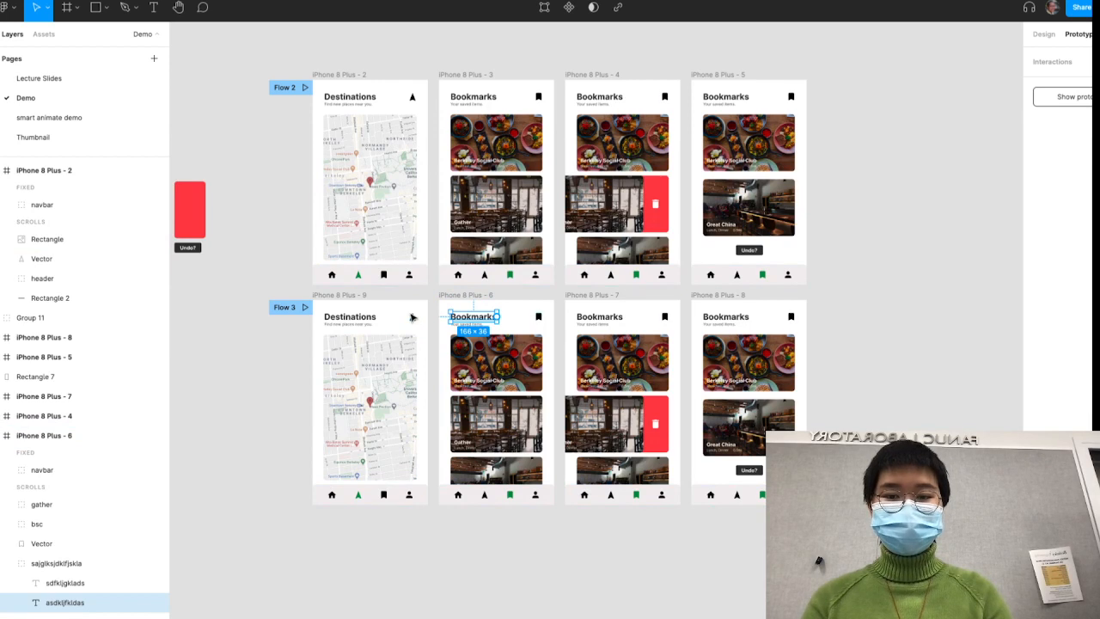
{"action": "left_click", "coordinate": [412, 318]}
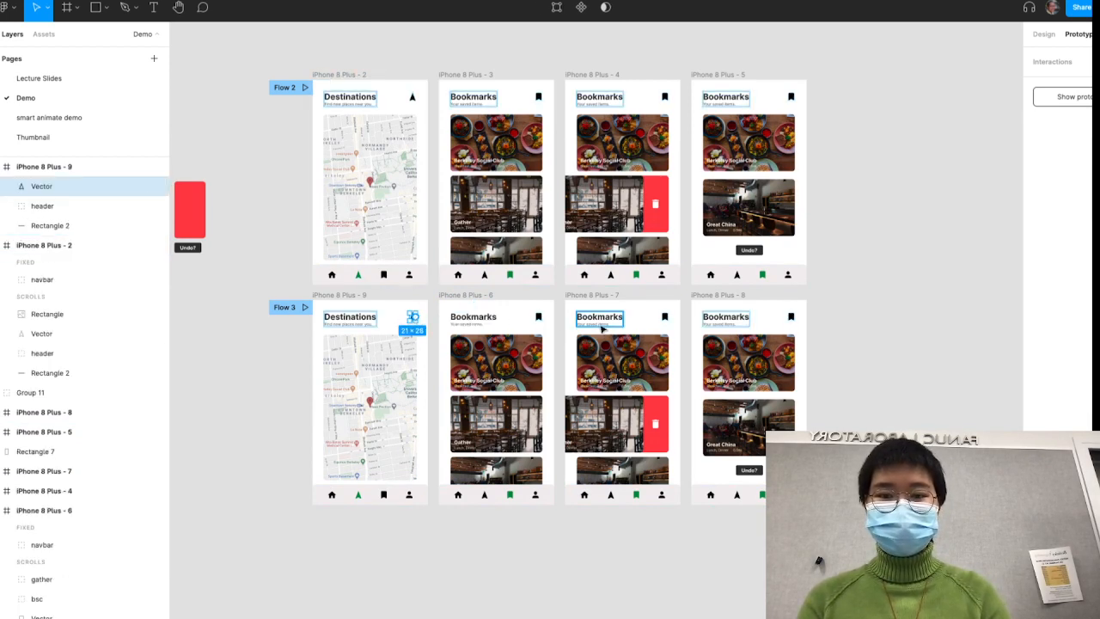
{"action": "left_click", "coordinate": [539, 318]}
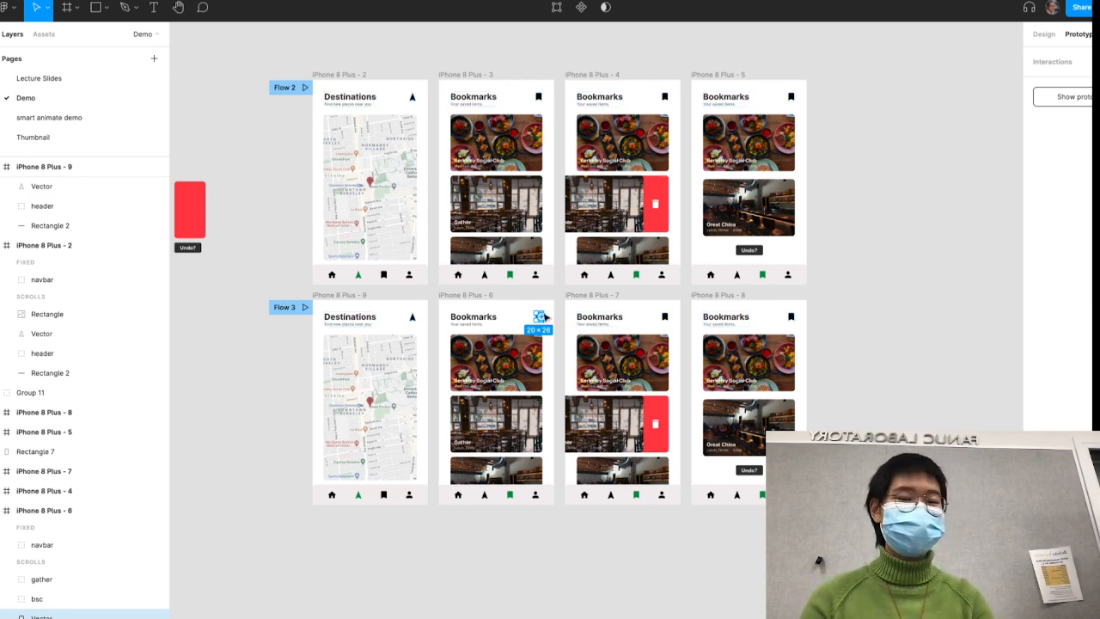
{"action": "left_click", "coordinate": [412, 317]}
{"action": "key", "text": "super+r"}
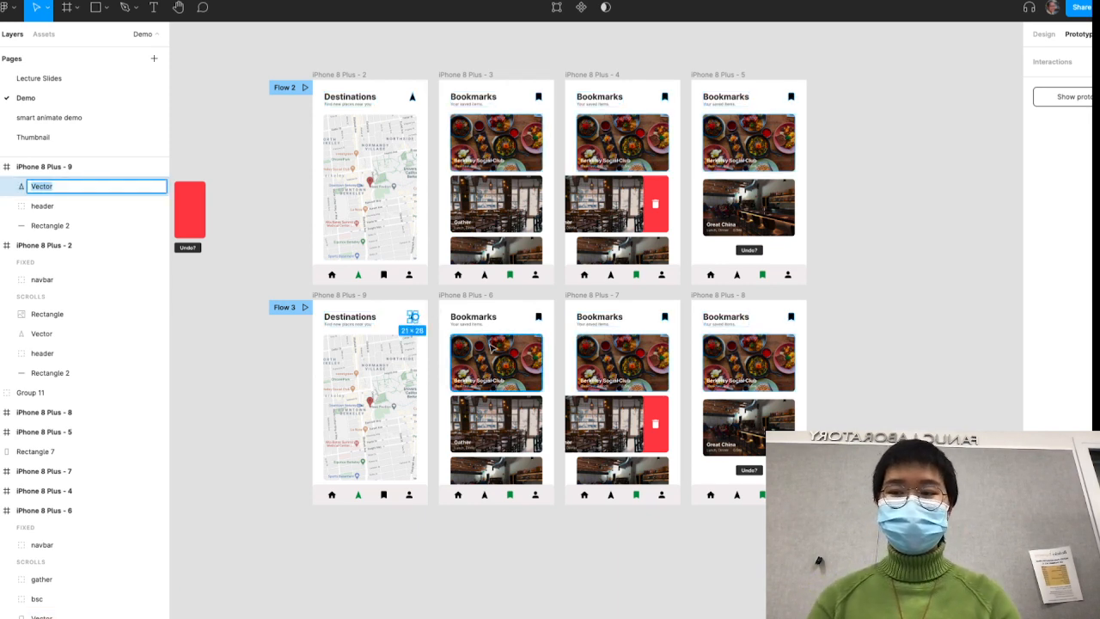
{"action": "type", "text": "location icon"}
{"action": "key", "text": "Return"}
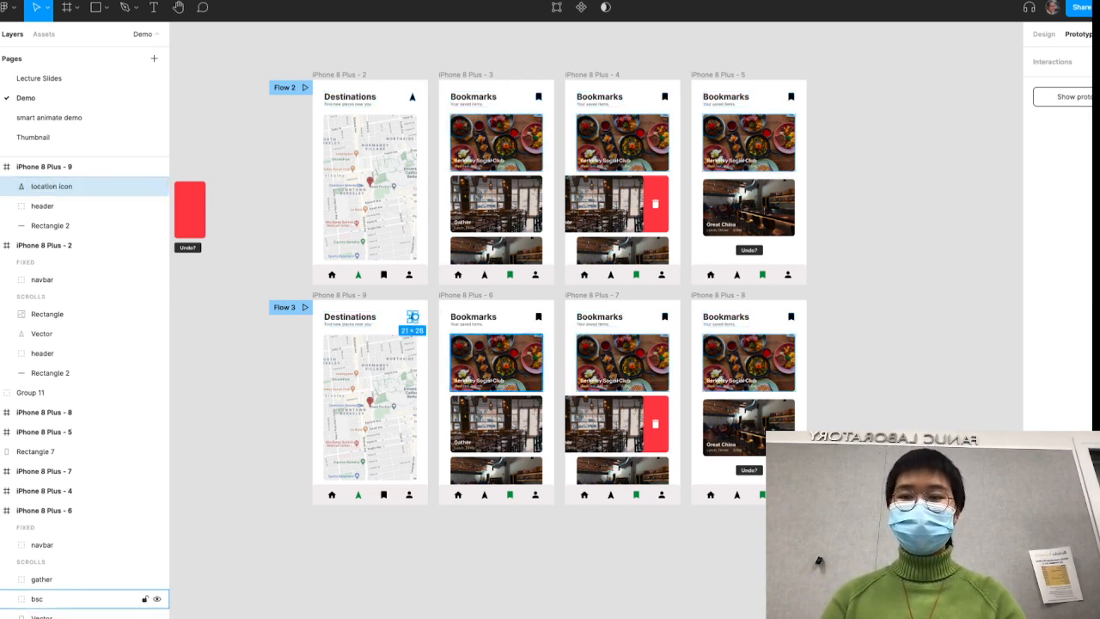
- Rename the bookmark icon in the header of the Bookmarks frame iPhone 8 Plus - 6 to "bookmark icon"
{"action": "left_click", "coordinate": [539, 318]}
{"action": "key", "text": "super+r"}
{"action": "type", "text": "bo"}
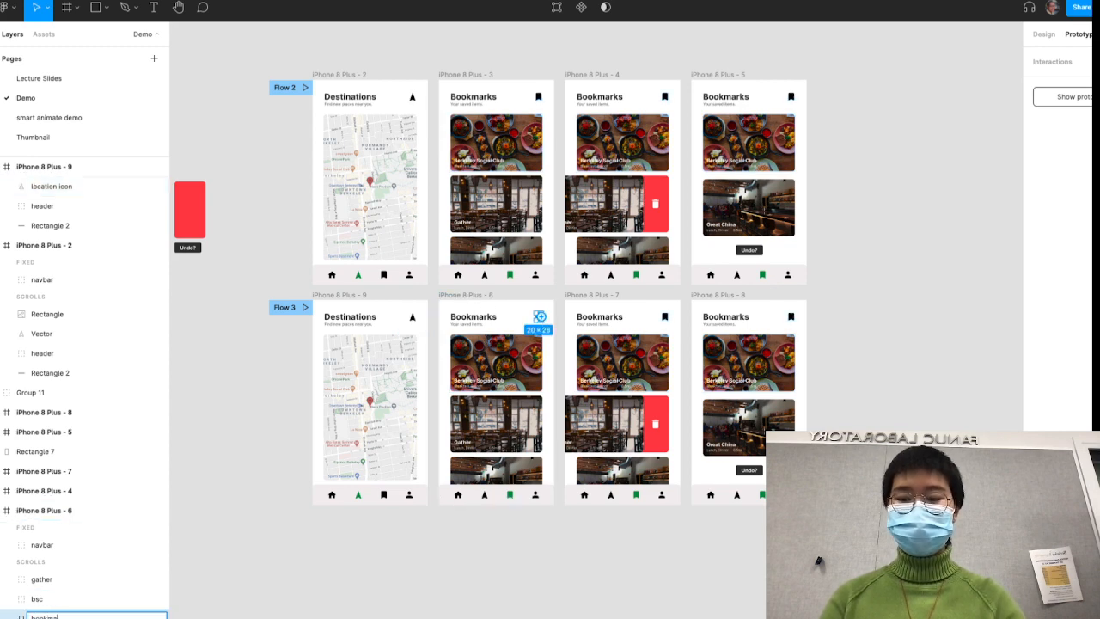
{"action": "type", "text": "okmark icon"}
{"action": "key", "text": "Return"}
- Replay Flow 3 from Destinations to Bookmarks to check how the renamed header icons transition
{"action": "left_click", "coordinate": [313, 1]}
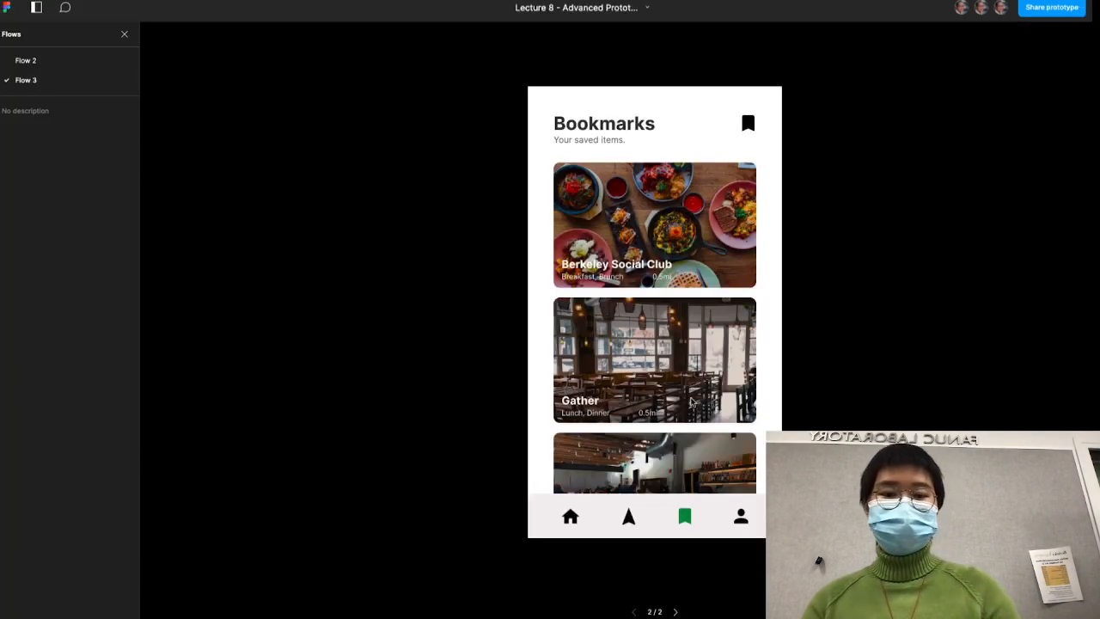
{"action": "left_click", "coordinate": [642, 518]}
{"action": "left_click", "coordinate": [686, 519]}
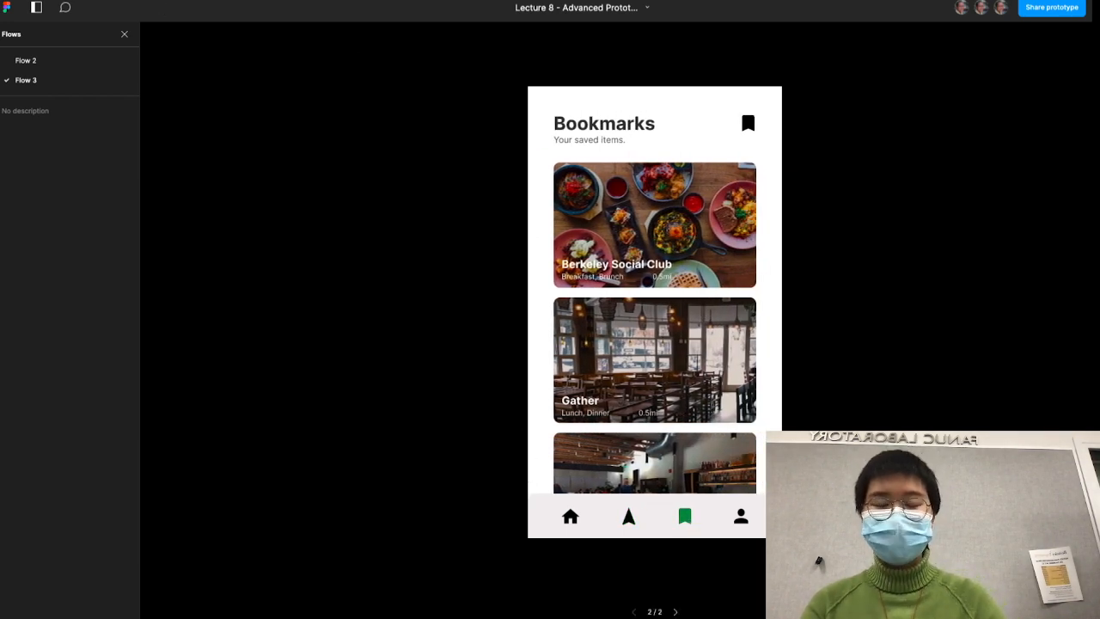
- Connect the navbar's location icon in Bookmarks frame iPhone 8 Plus - 6 back to Destinations frame iPhone 8 Plus - 9
{"action": "left_click", "coordinate": [200, 1]}
{"action": "left_click", "coordinate": [248, 294]}
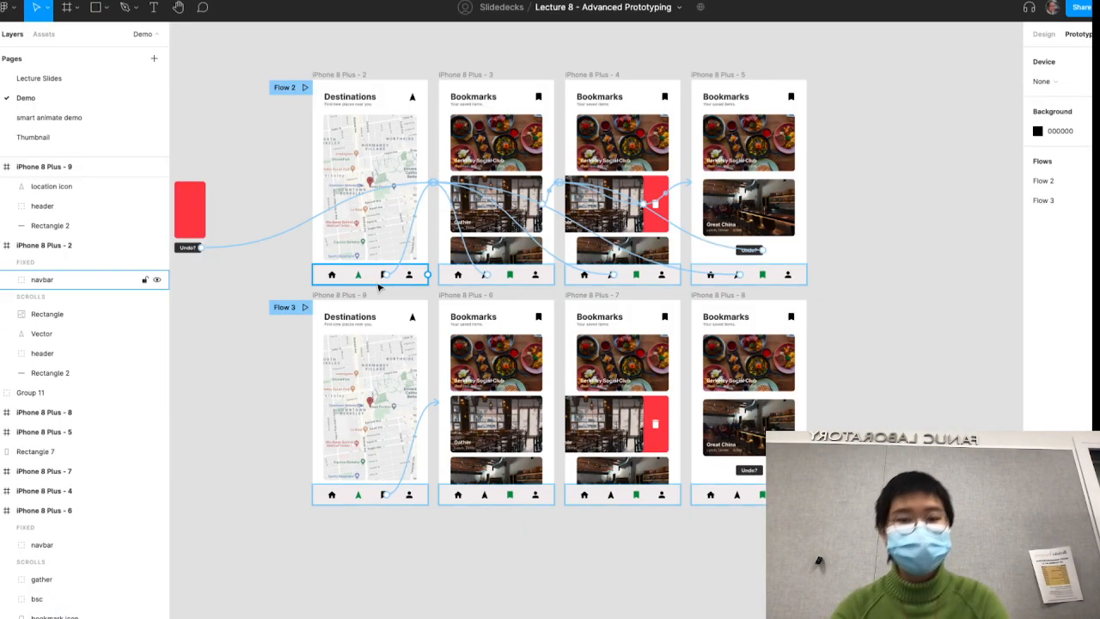
{"action": "double_click", "coordinate": [485, 497]}
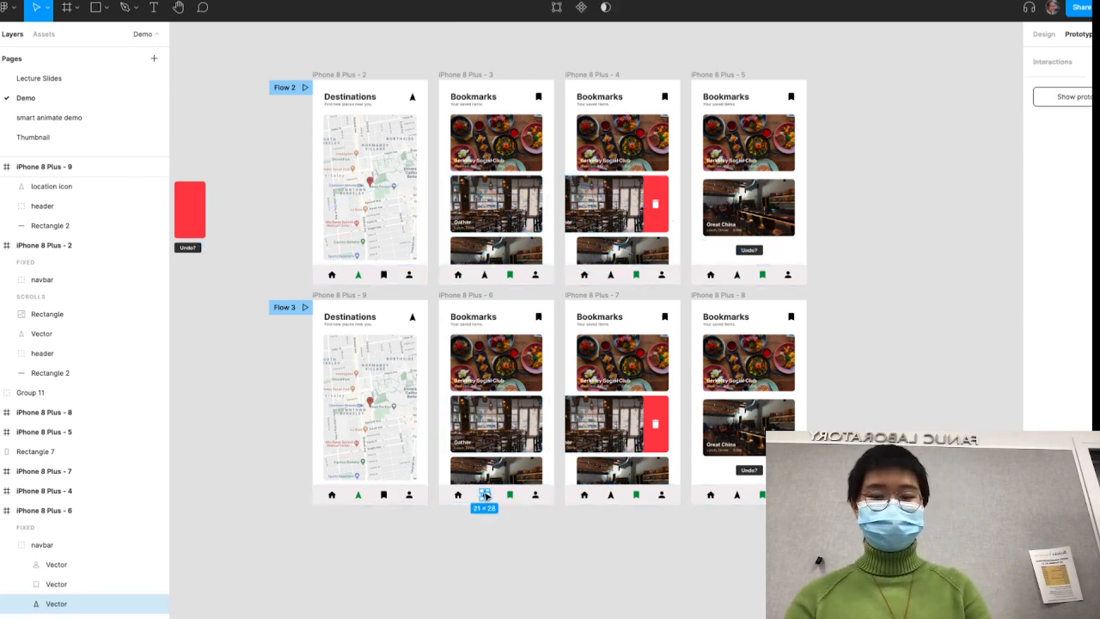
{"action": "left_click_drag", "start_coordinate": [488, 498], "coordinate": [399, 401]}
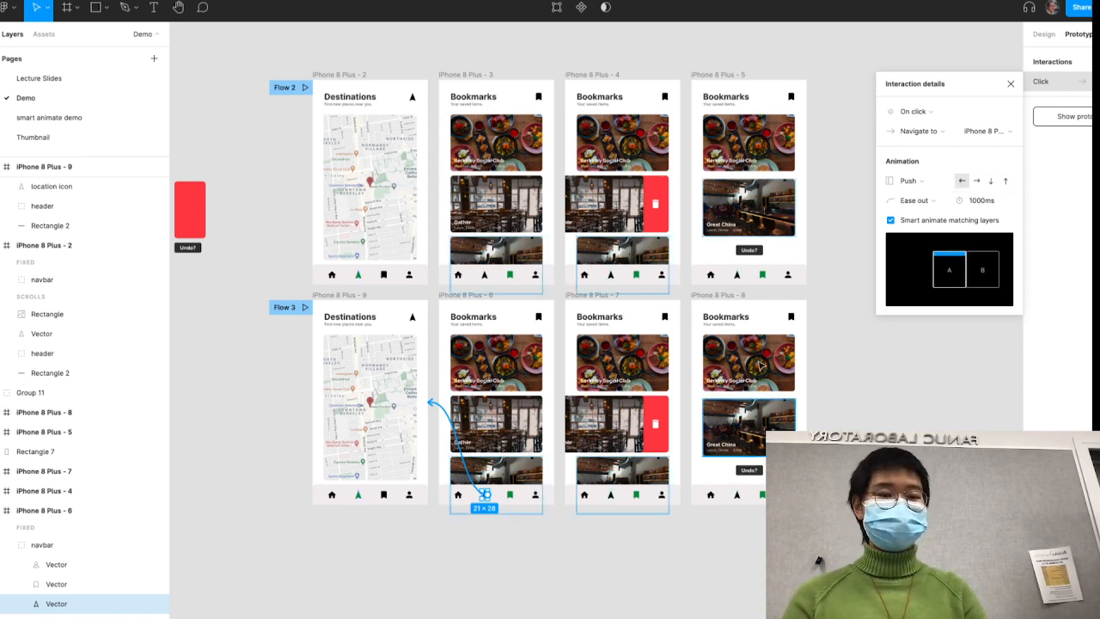
- Compare both Flow 3 connections and set the push direction of the Bookmarks-to-Destinations connection to the right
{"action": "left_click", "coordinate": [421, 614]}
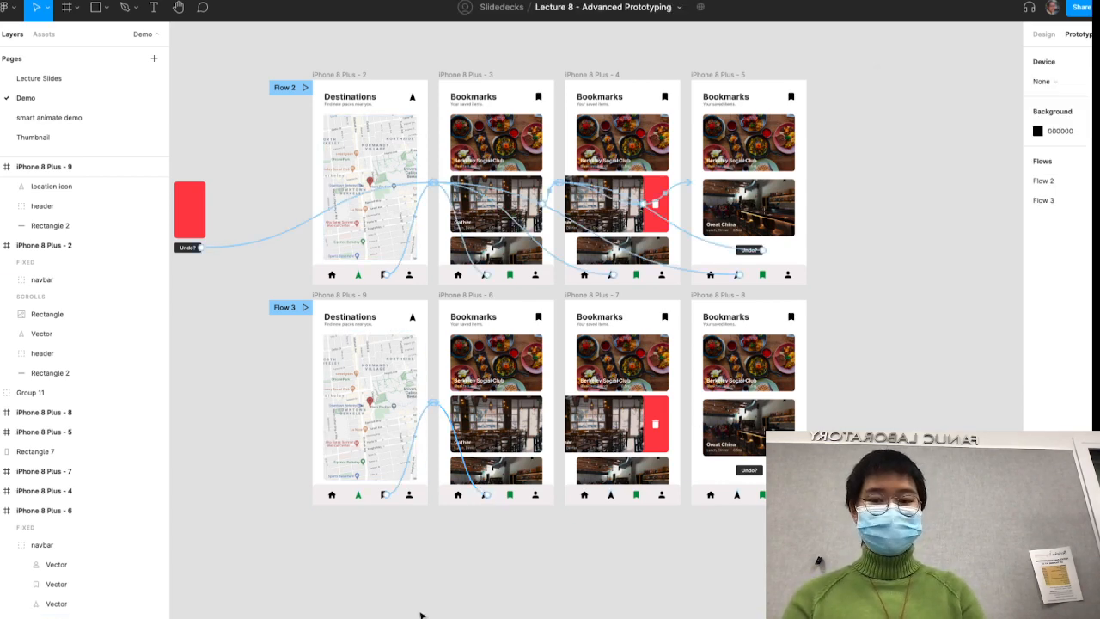
{"action": "left_click", "coordinate": [421, 421]}
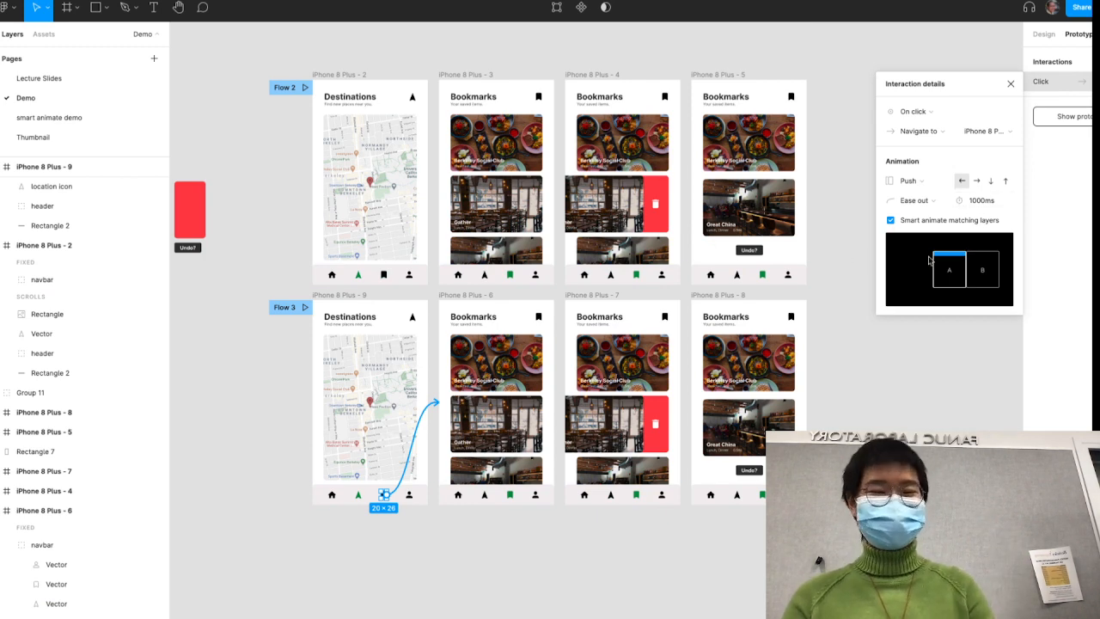
{"action": "left_click", "coordinate": [487, 575]}
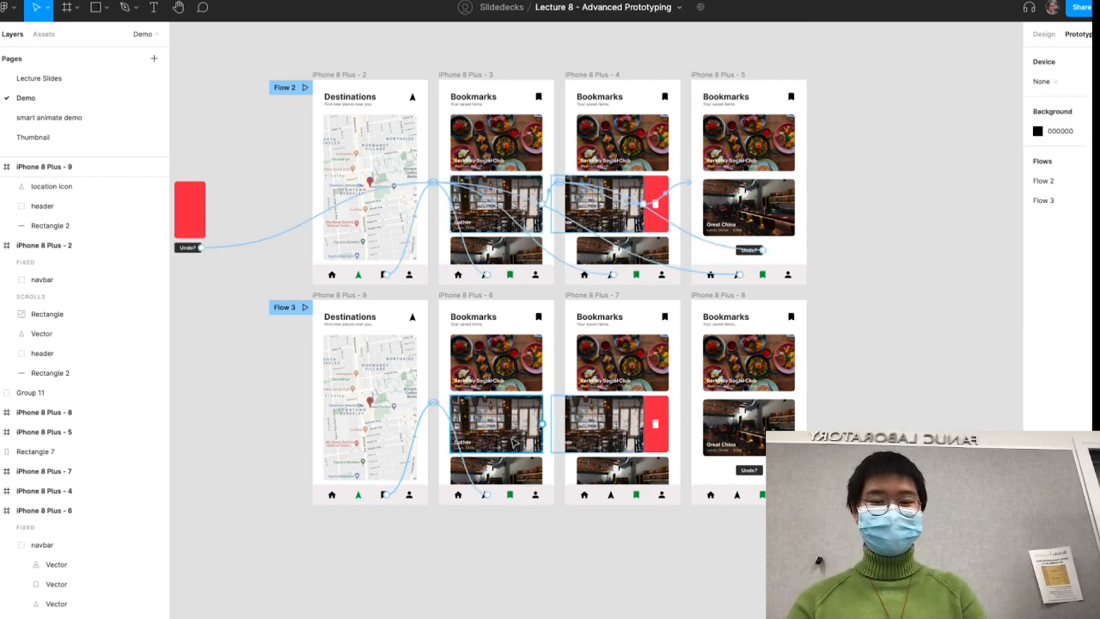
{"action": "left_click", "coordinate": [449, 419]}
{"action": "left_click", "coordinate": [978, 181]}
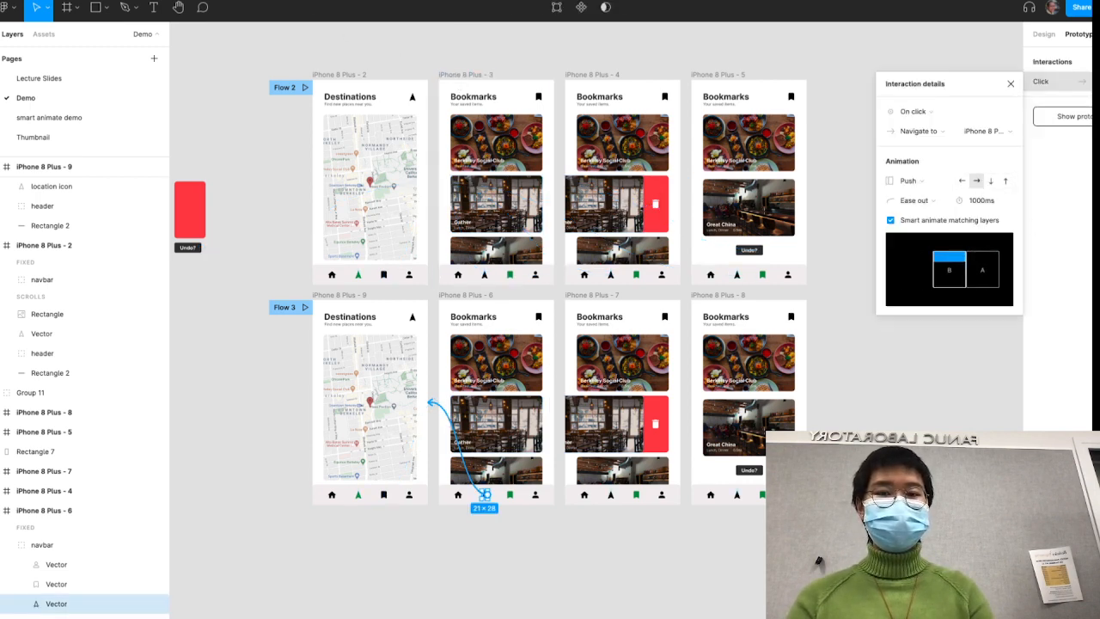
- Play Flow 3 back and forth between Bookmarks and Destinations to check the rightward return push
{"action": "left_click", "coordinate": [515, 1]}
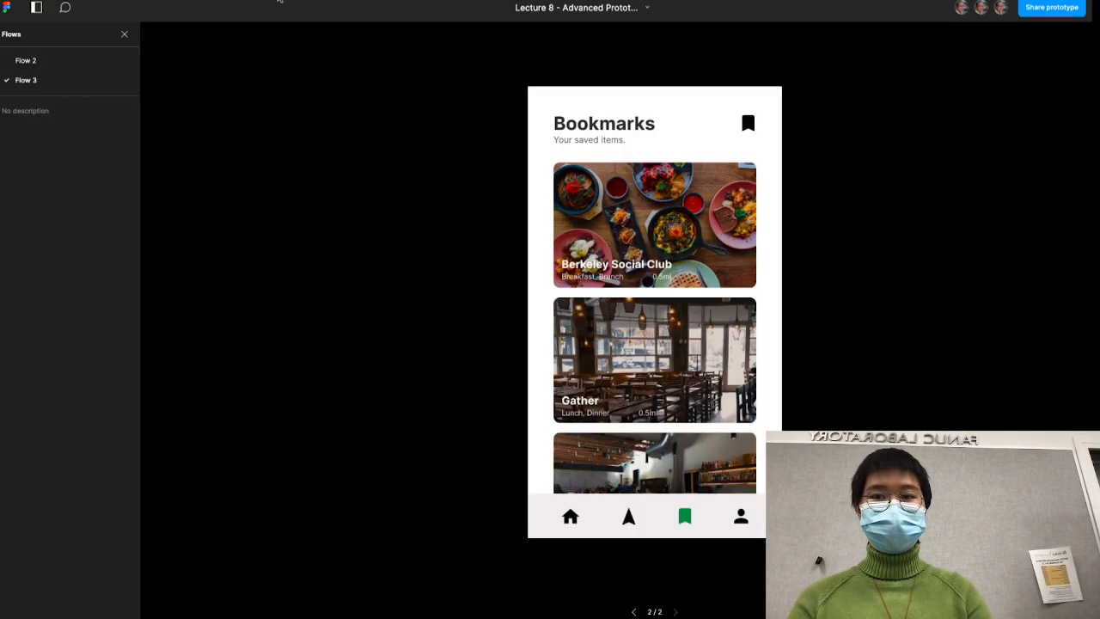
{"action": "left_click", "coordinate": [628, 516]}
{"action": "left_click", "coordinate": [684, 516]}
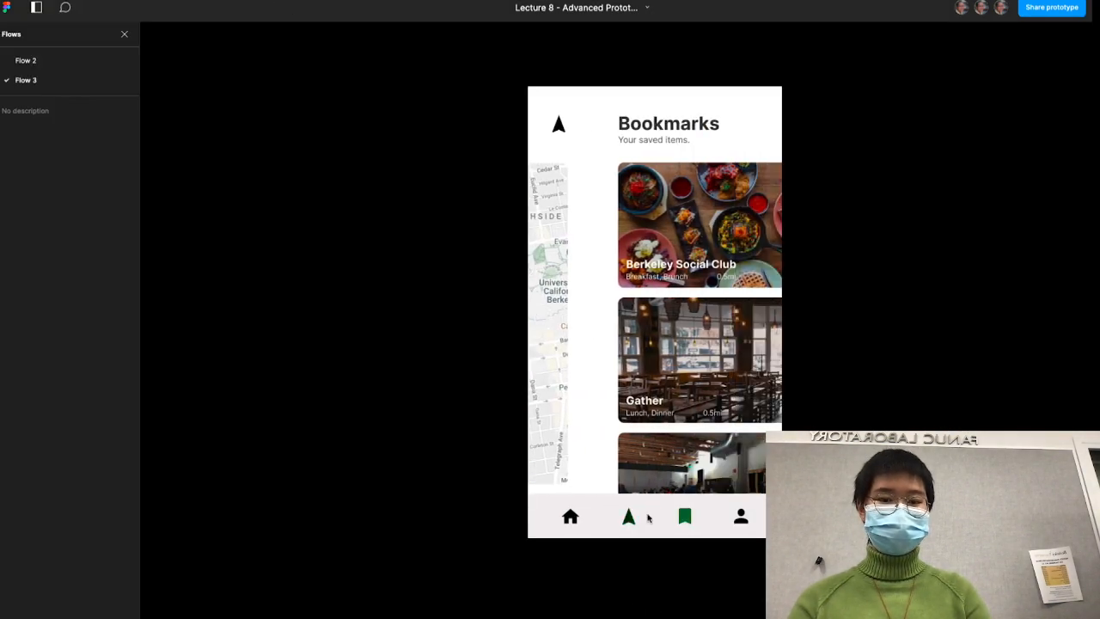
{"action": "left_click", "coordinate": [628, 515]}
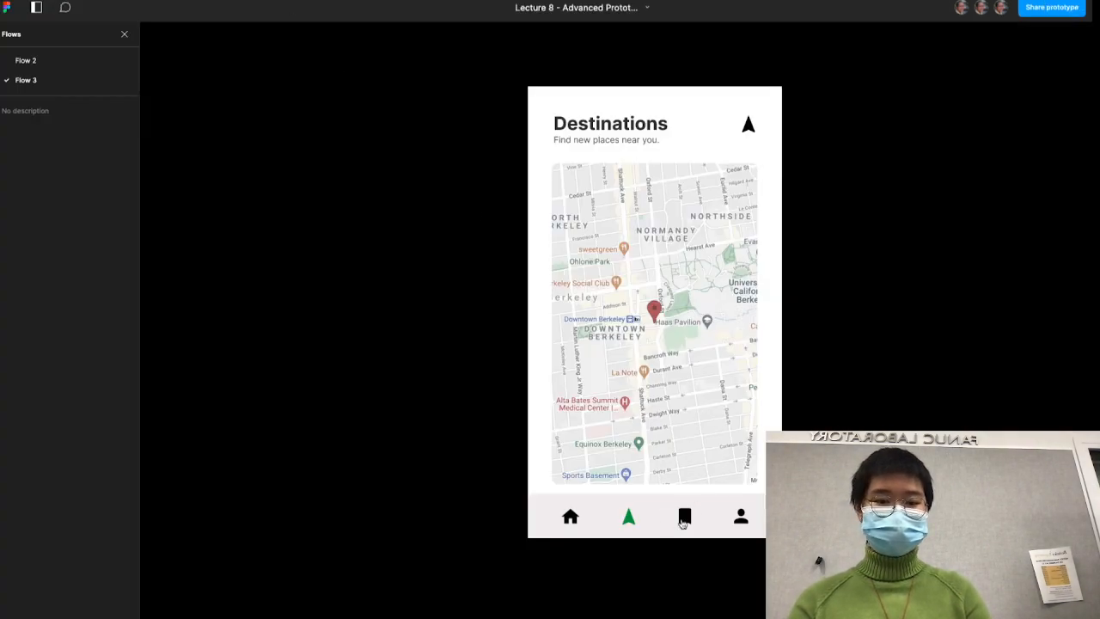
- Switch repeatedly between Destinations and Bookmarks in Flow 3 to see the return push with the leftward direction
{"action": "left_click", "coordinate": [683, 523]}
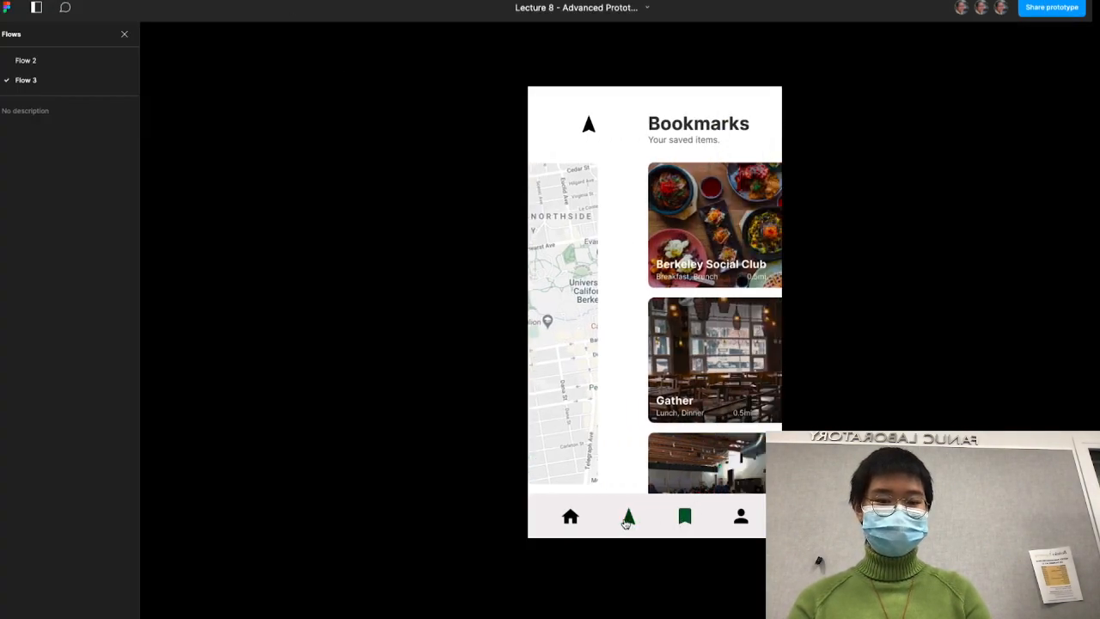
{"action": "left_click", "coordinate": [628, 520]}
{"action": "left_click", "coordinate": [687, 519]}
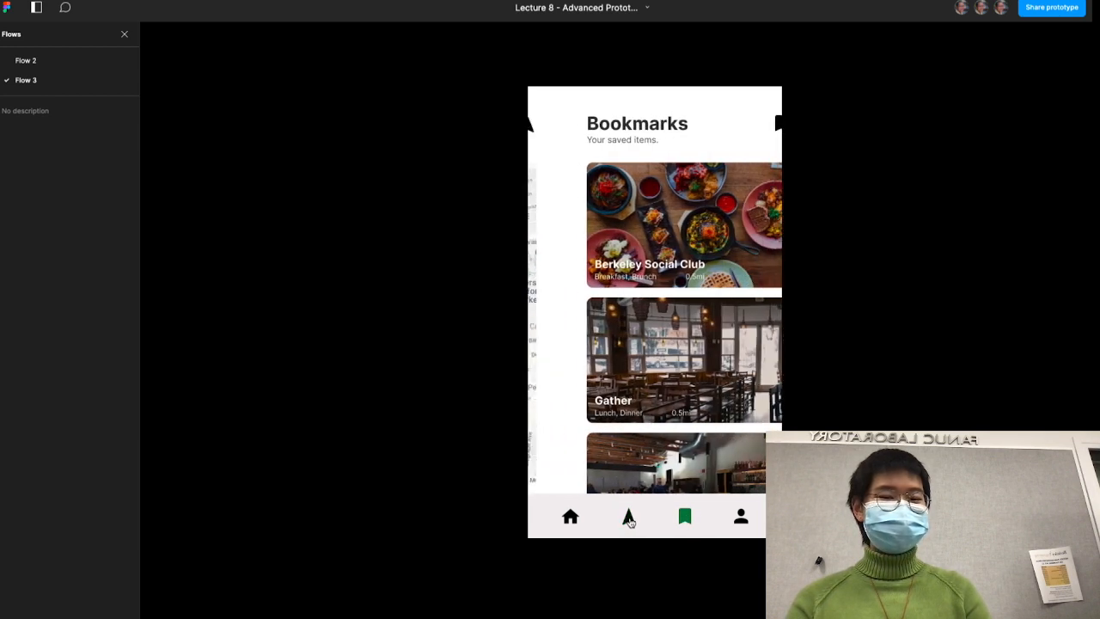
{"action": "left_click", "coordinate": [629, 519]}
{"action": "left_click", "coordinate": [689, 519]}
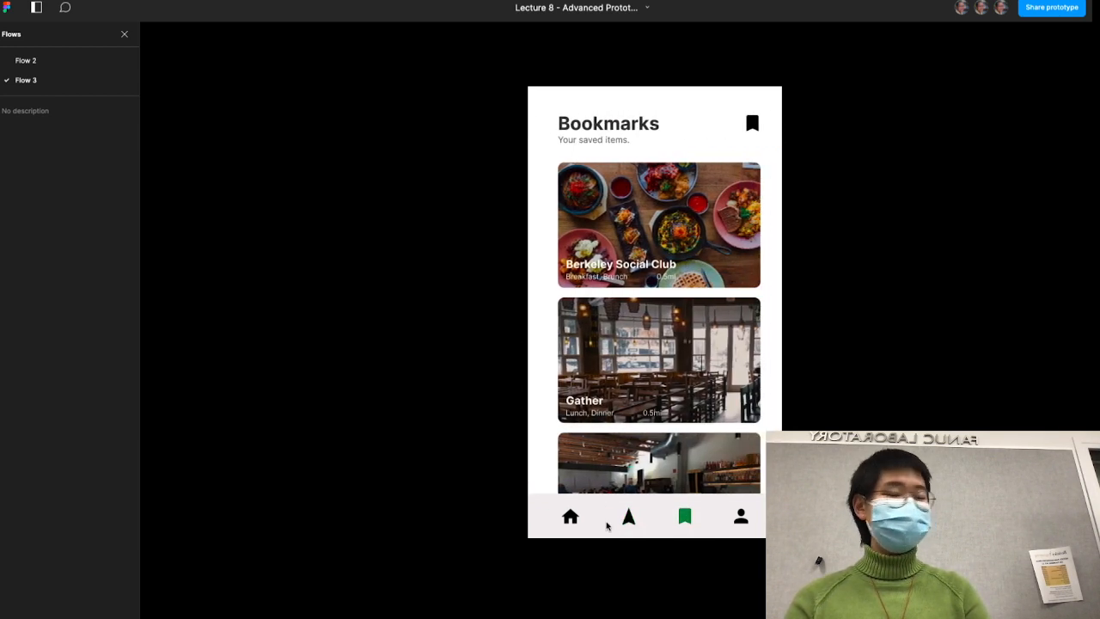
{"action": "left_click", "coordinate": [628, 519]}
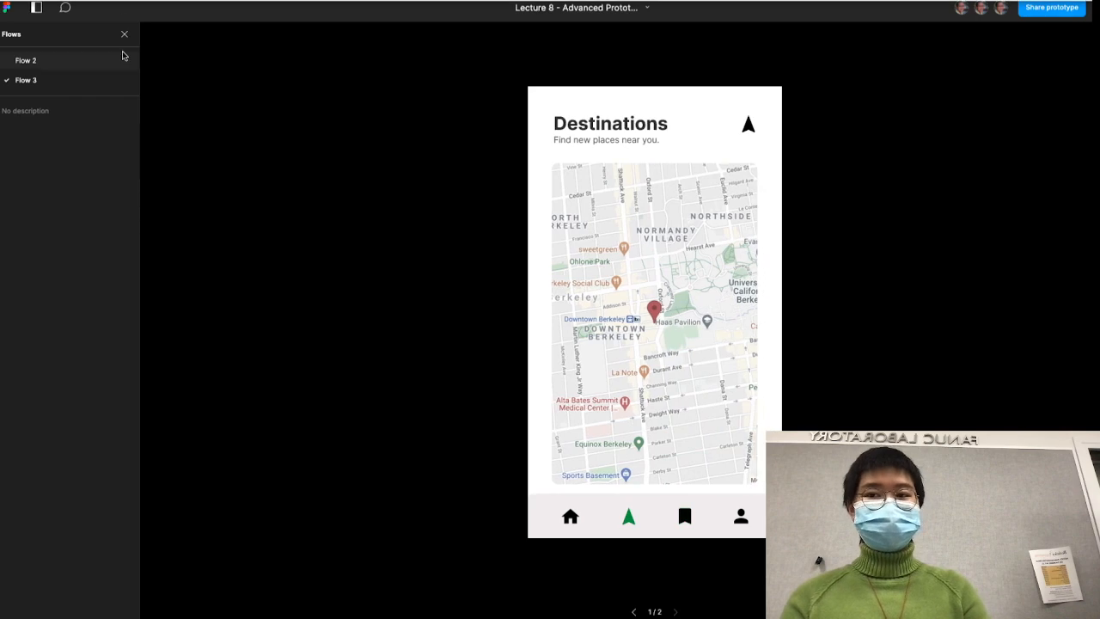
- Set the push direction of Flow 3's Bookmarks-to-Destinations connection to down
{"action": "left_click", "coordinate": [142, 0]}
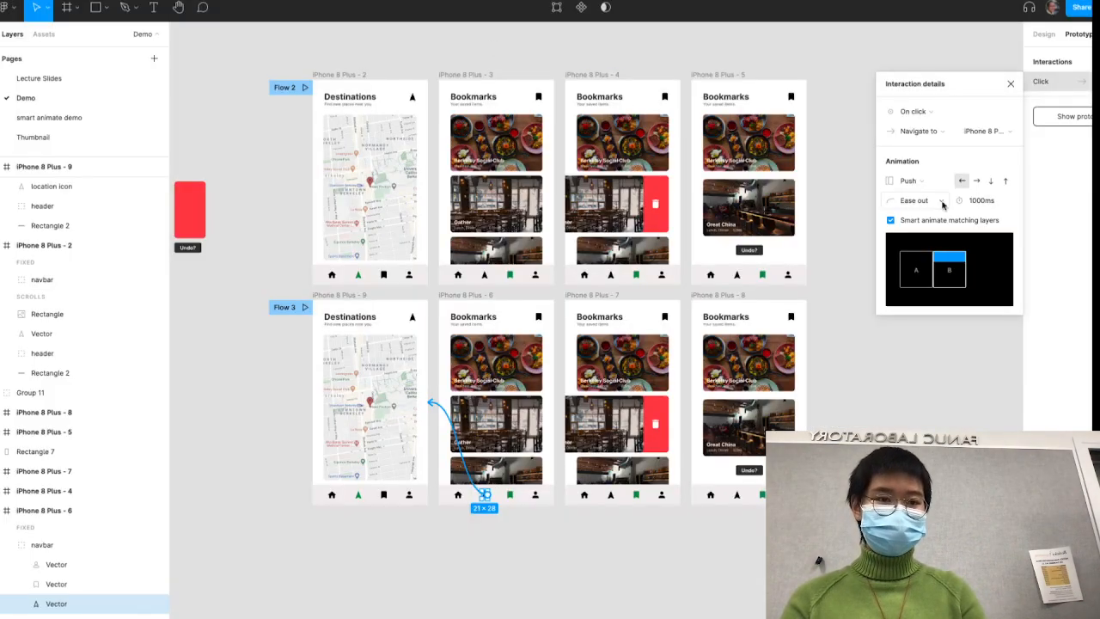
{"action": "left_click", "coordinate": [991, 182]}
{"action": "left_click", "coordinate": [308, 0]}
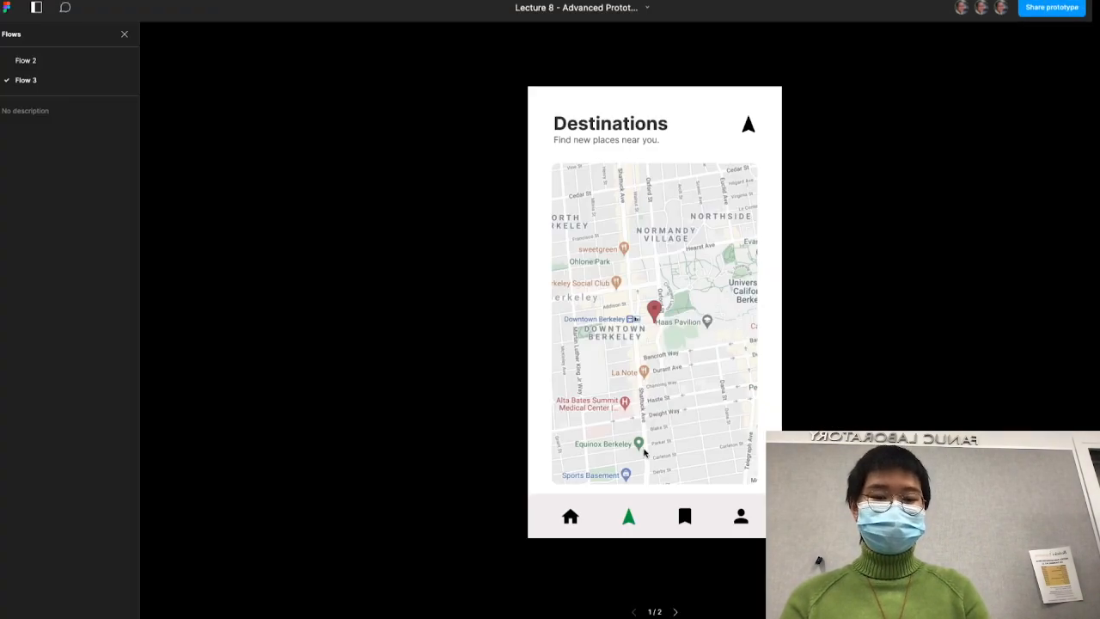
- Play Flow 3 back and forth between Destinations and Bookmarks to check the downward return push
{"action": "left_click", "coordinate": [685, 518]}
{"action": "left_click", "coordinate": [629, 522]}
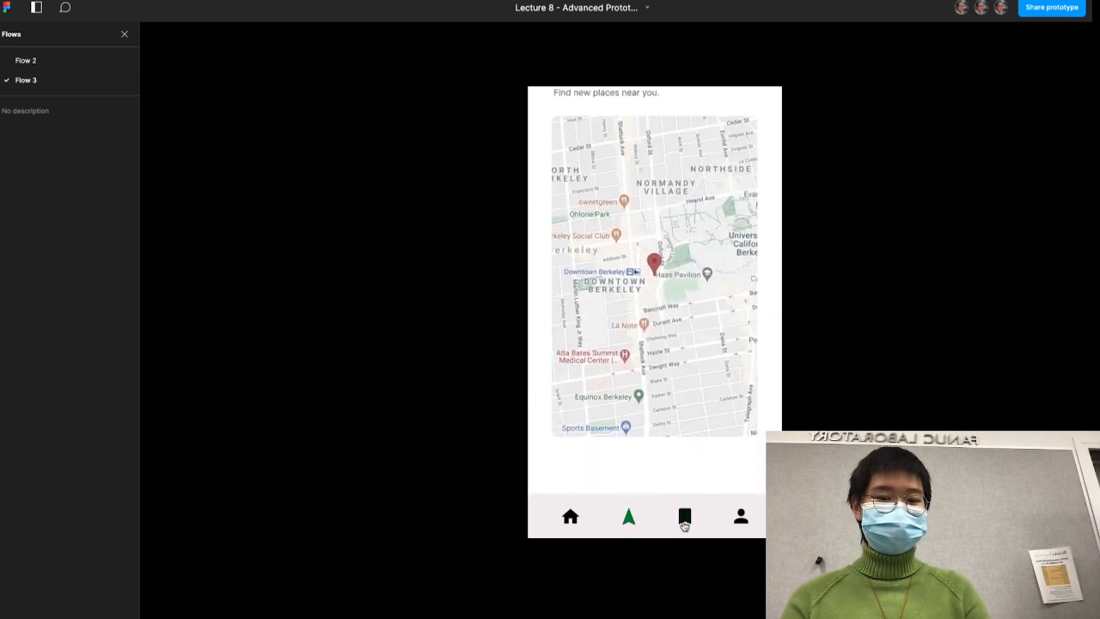
{"action": "left_click", "coordinate": [685, 523]}
{"action": "left_click", "coordinate": [630, 522]}
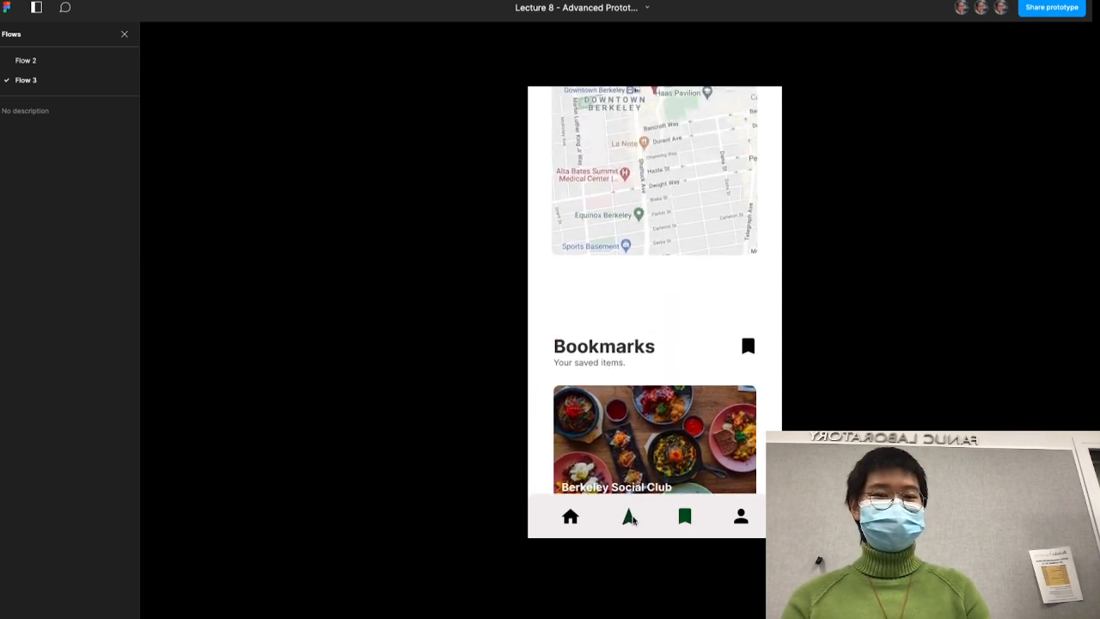
{"action": "left_click", "coordinate": [675, 522]}
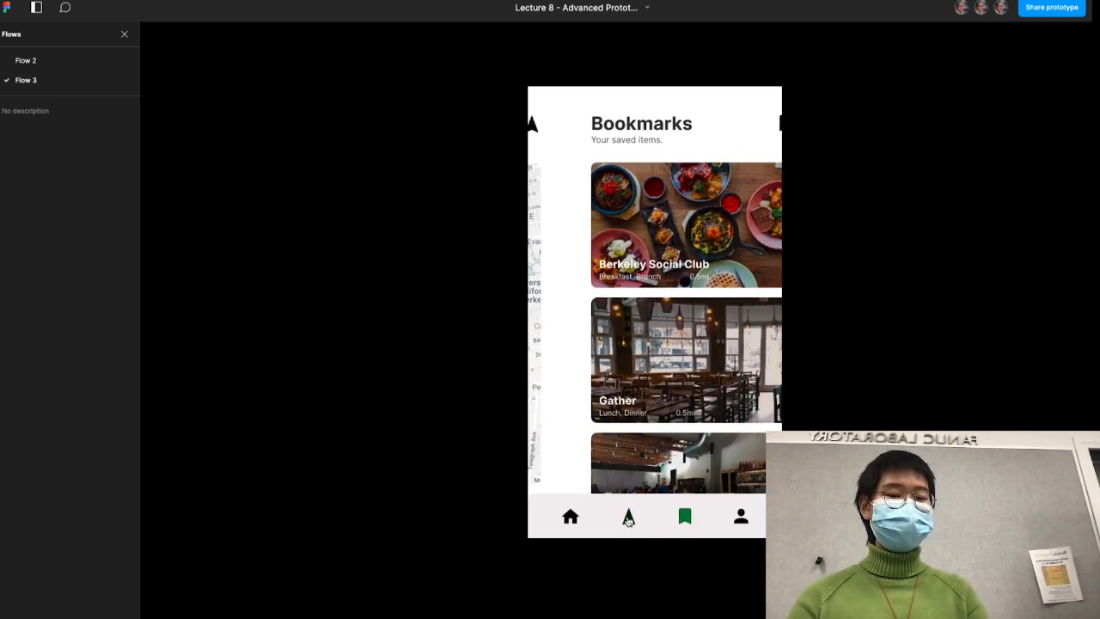
{"action": "left_click", "coordinate": [628, 517]}
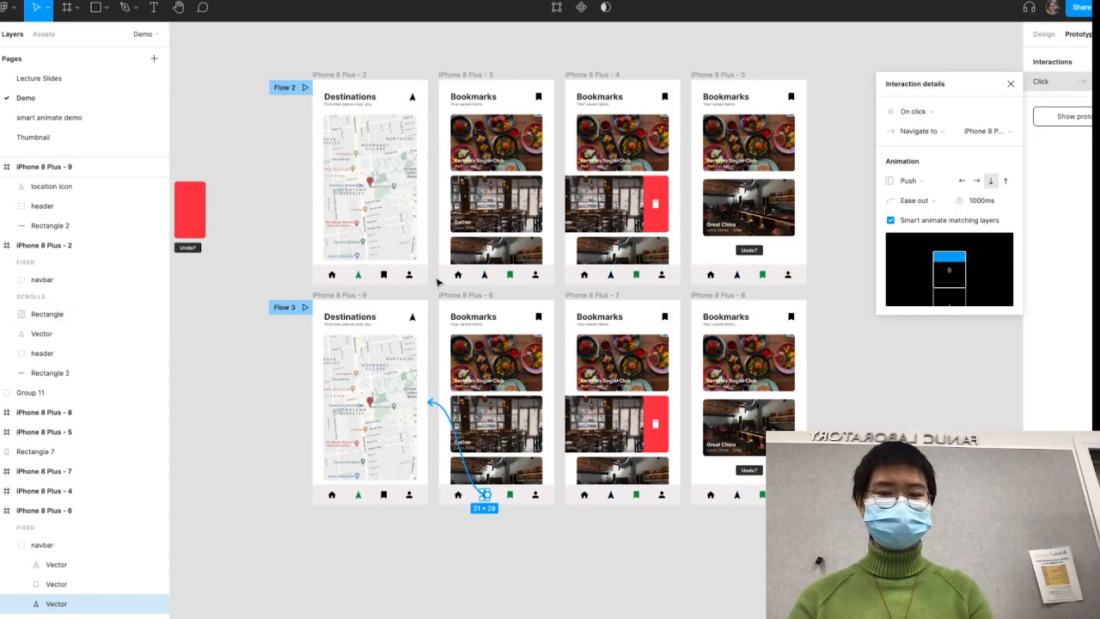
- Set the push direction of the connection from iPhone 8 Plus - 6 to the Destinations frame to the right
{"action": "left_click", "coordinate": [458, 548]}
{"action": "left_click", "coordinate": [463, 486]}
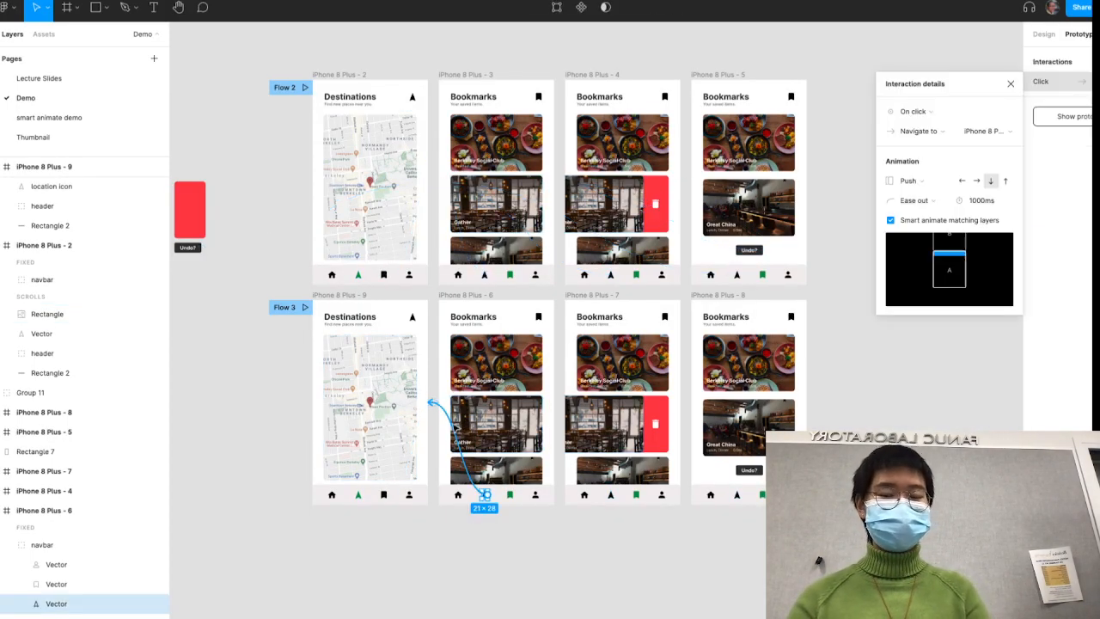
{"action": "left_click", "coordinate": [976, 180]}
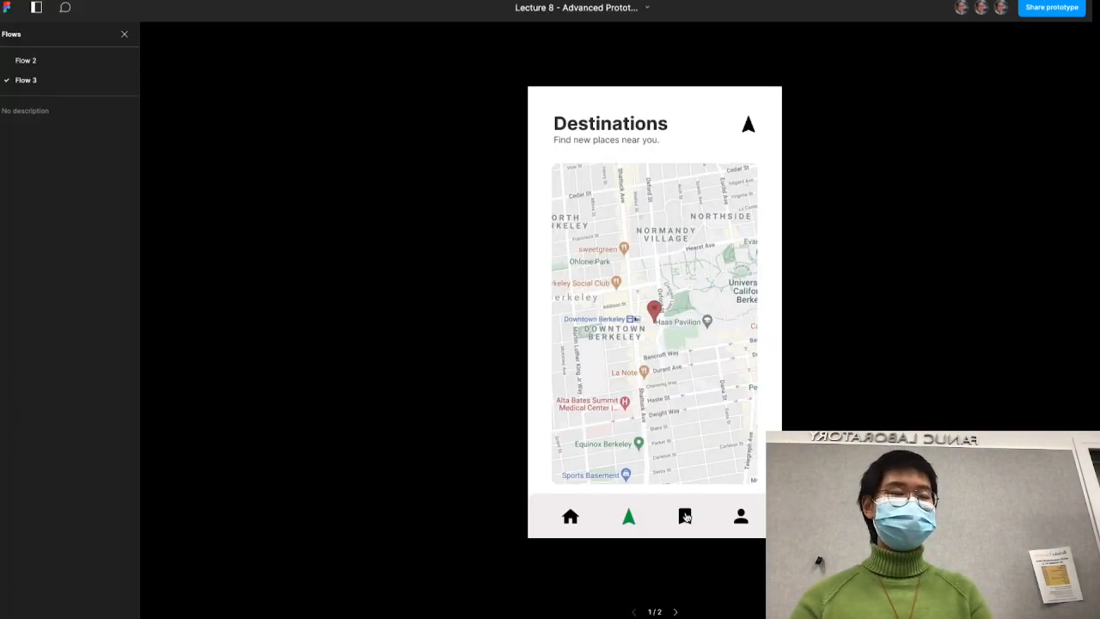
- Replay the Destinations and Bookmarks transitions in Flow 3 to check the horizontal push in both directions
{"action": "left_click", "coordinate": [685, 517]}
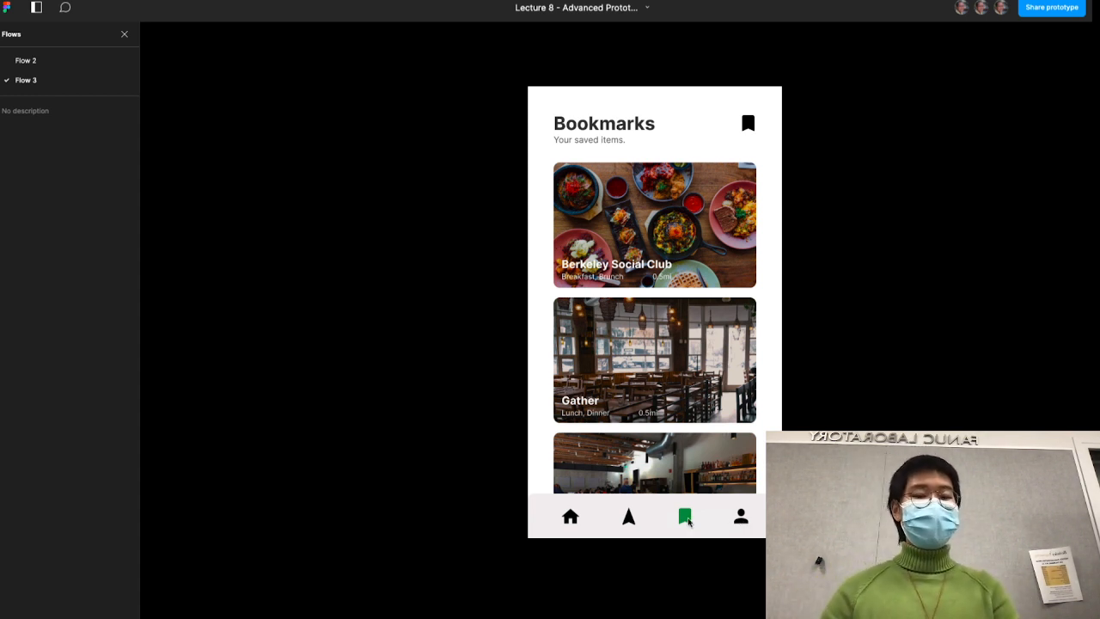
{"action": "left_click", "coordinate": [628, 523]}
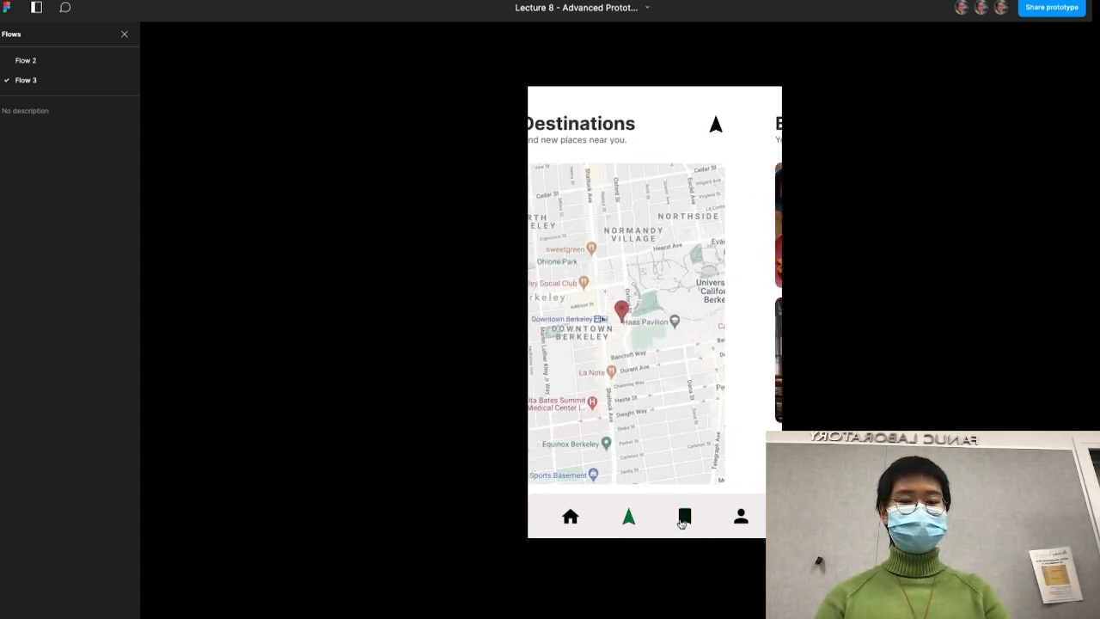
{"action": "left_click", "coordinate": [687, 524]}
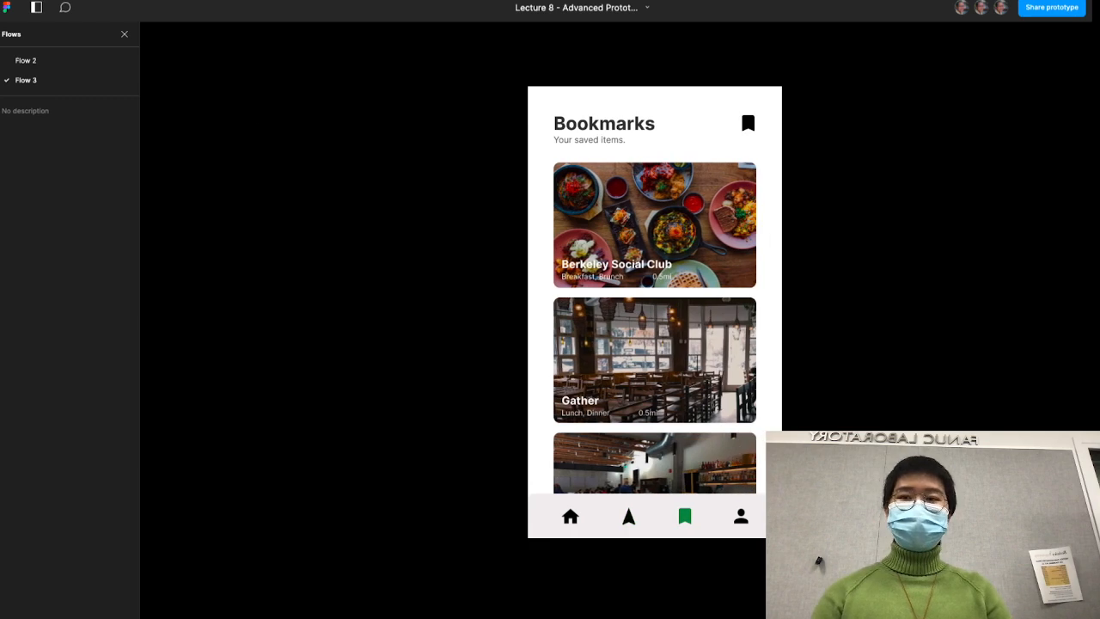
- Inspect the drag interaction on the Gather card in Flow 2's Bookmarks frame iPhone 8 Plus - 3
{"action": "key", "text": "ctrl+shift+Tab"}
{"action": "left_click", "coordinate": [837, 398]}
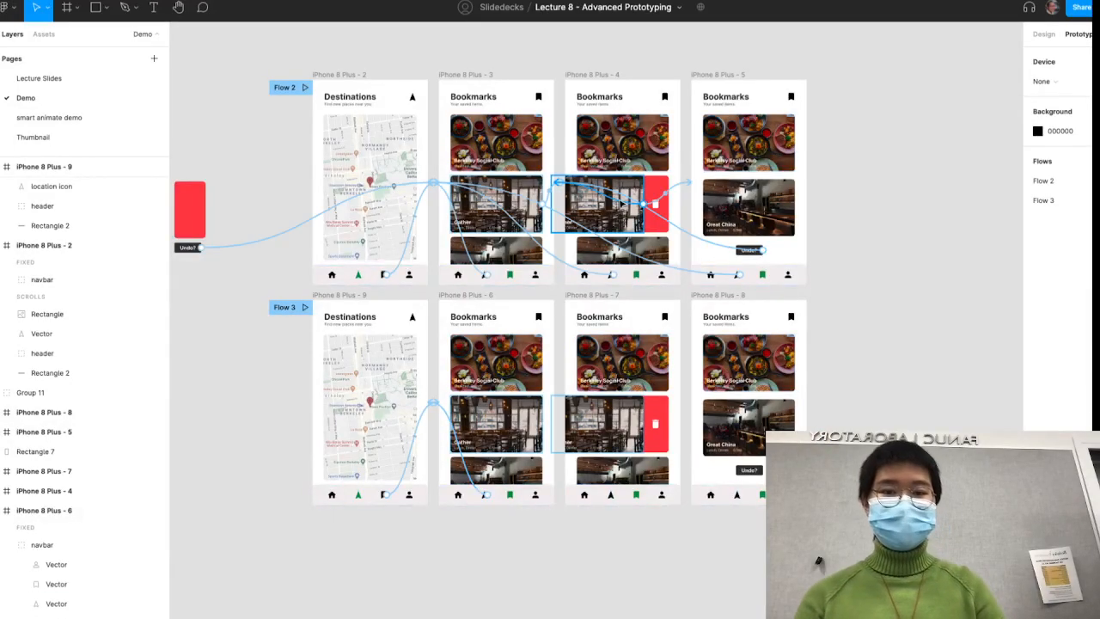
{"action": "scroll", "coordinate": [562, 214], "scroll_direction": "up", "scroll_amount": 3}
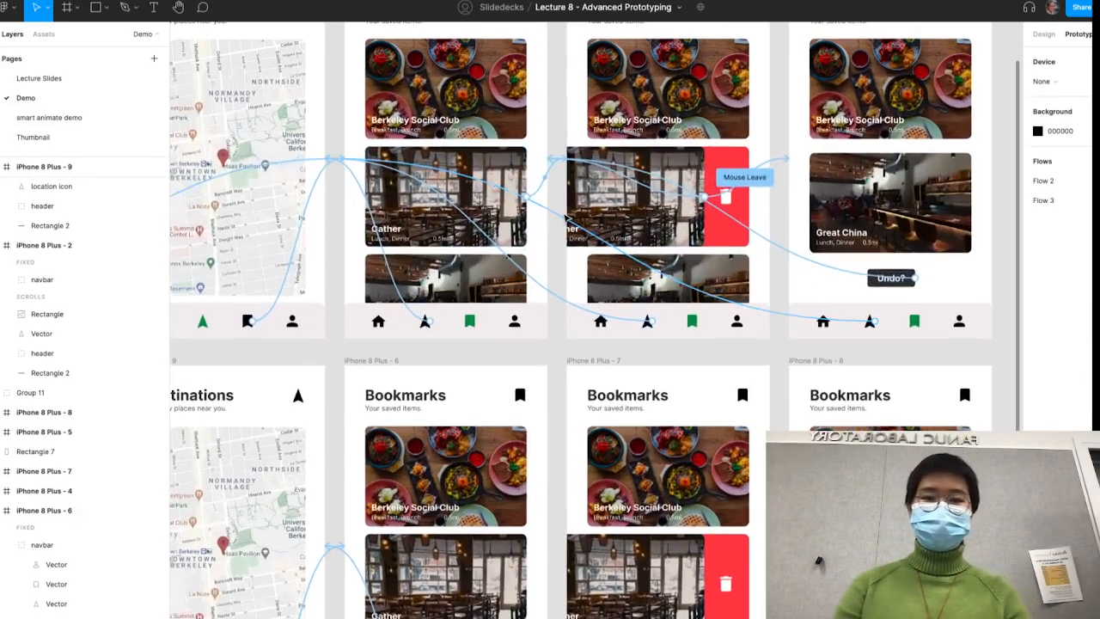
{"action": "left_click", "coordinate": [543, 192]}
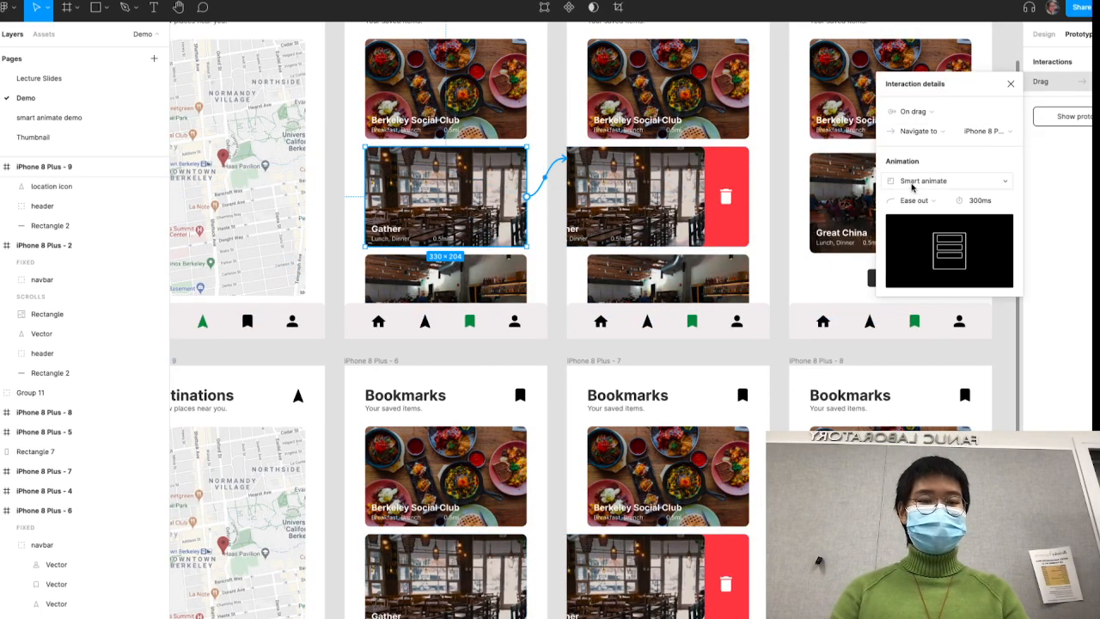
{"action": "scroll", "coordinate": [670, 204], "scroll_direction": "down", "scroll_amount": 5}
{"action": "left_click", "coordinate": [672, 480]}
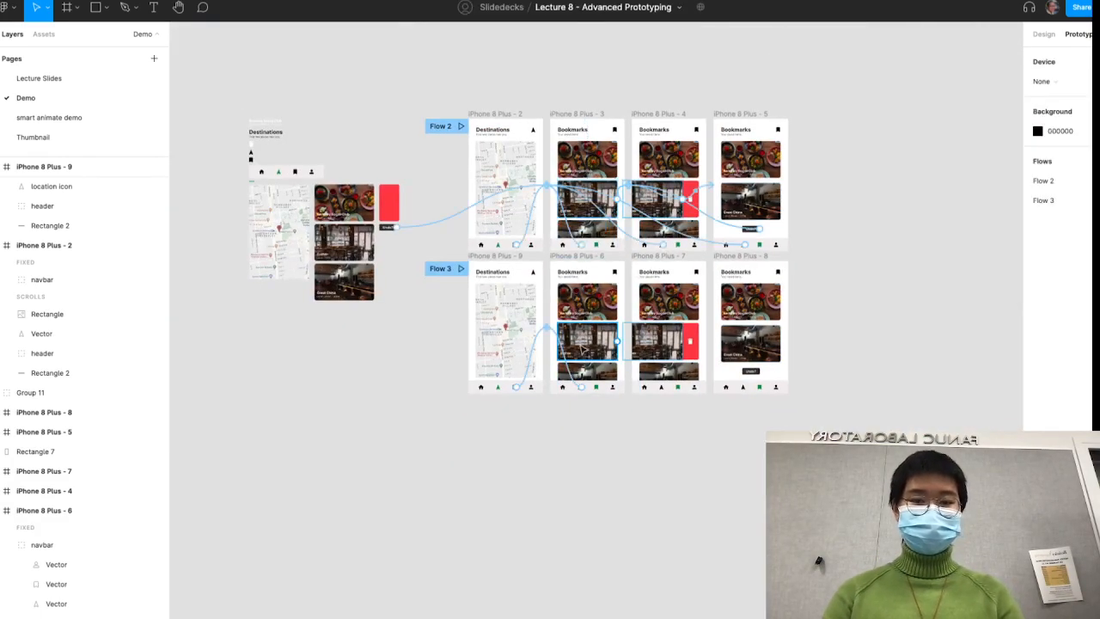
- Connect the Gather card in frame iPhone 8 Plus - 6 to frame iPhone 8 Plus - 7 with an On drag, Navigate to interaction
{"action": "scroll", "coordinate": [582, 349], "scroll_direction": "up", "scroll_amount": 3}
{"action": "left_click", "coordinate": [640, 342]}
{"action": "left_click_drag", "start_coordinate": [655, 340], "coordinate": [702, 336]}
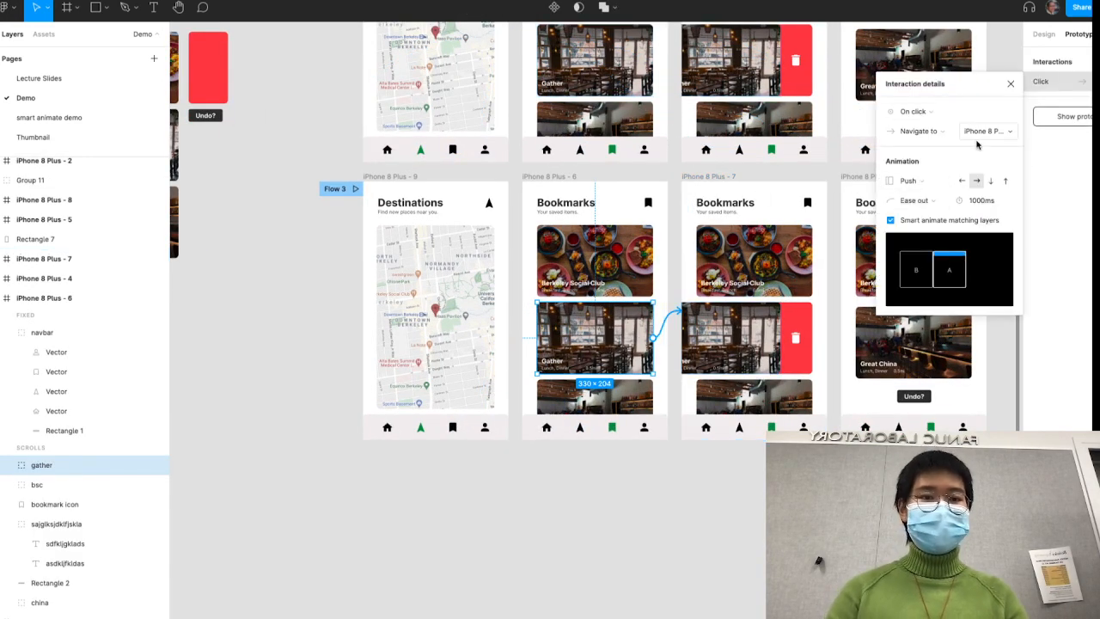
{"action": "left_click", "coordinate": [921, 133]}
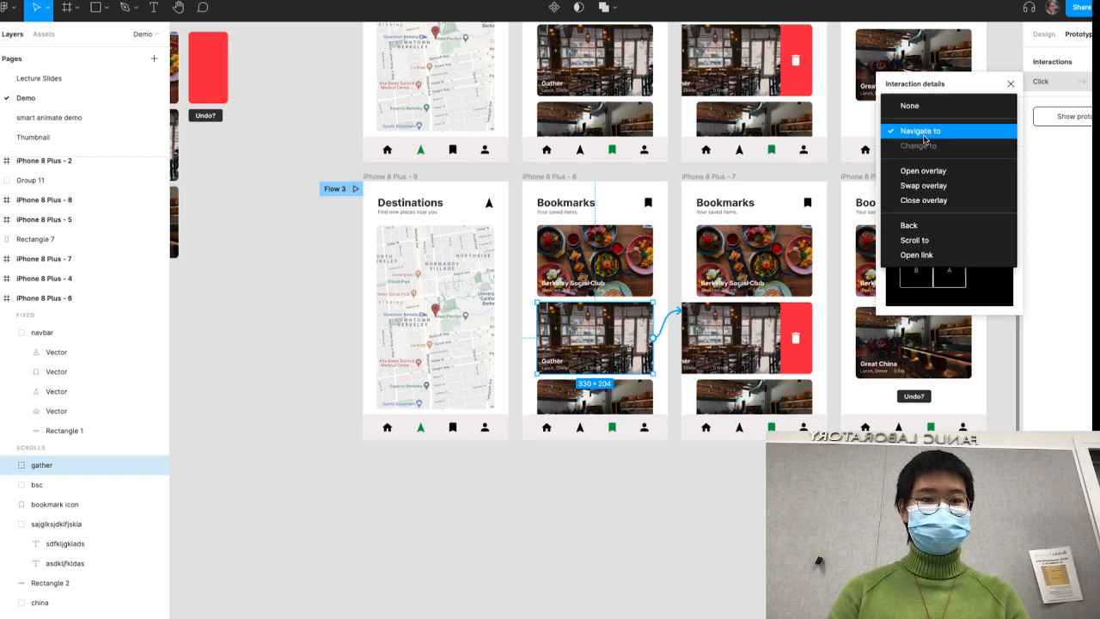
{"action": "left_click", "coordinate": [921, 130]}
{"action": "left_click", "coordinate": [916, 110]}
{"action": "left_click", "coordinate": [920, 129]}
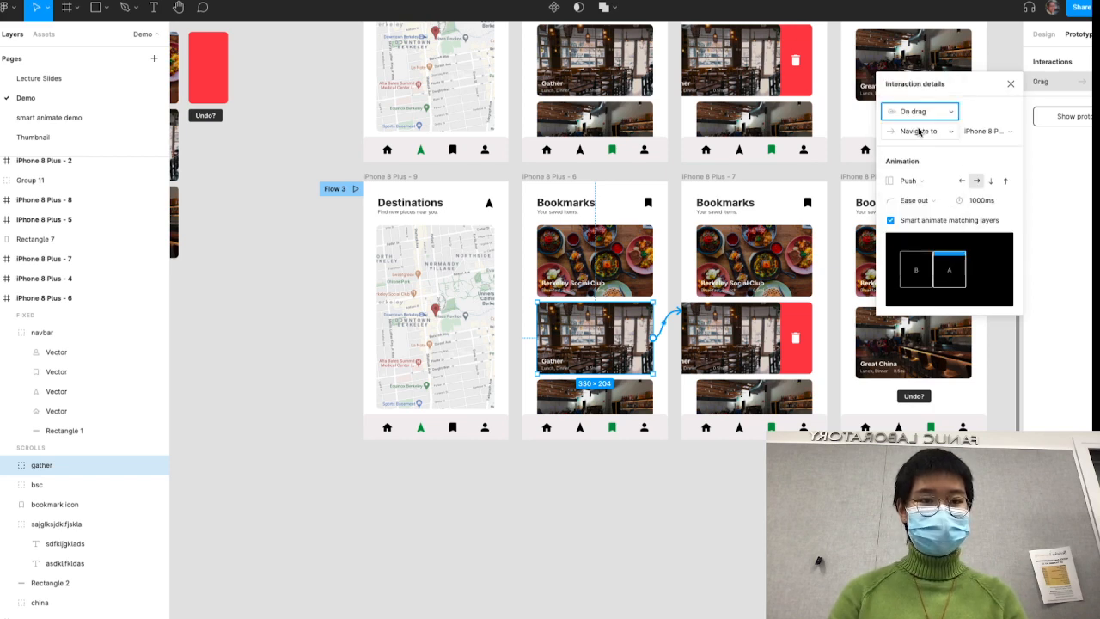
{"action": "scroll", "coordinate": [927, 159], "scroll_direction": "right", "scroll_amount": 2}
- Review the animation options of the Gather card's drag interaction and test its push transition in the Flow 3 prototype
{"action": "left_click", "coordinate": [917, 180]}
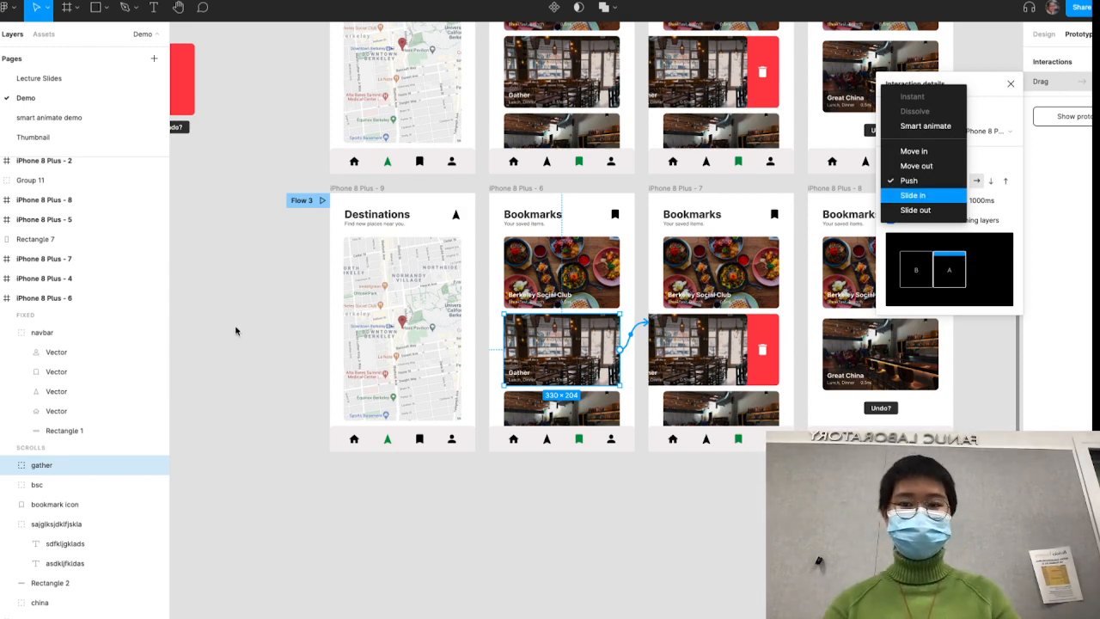
{"action": "left_click", "coordinate": [264, 299]}
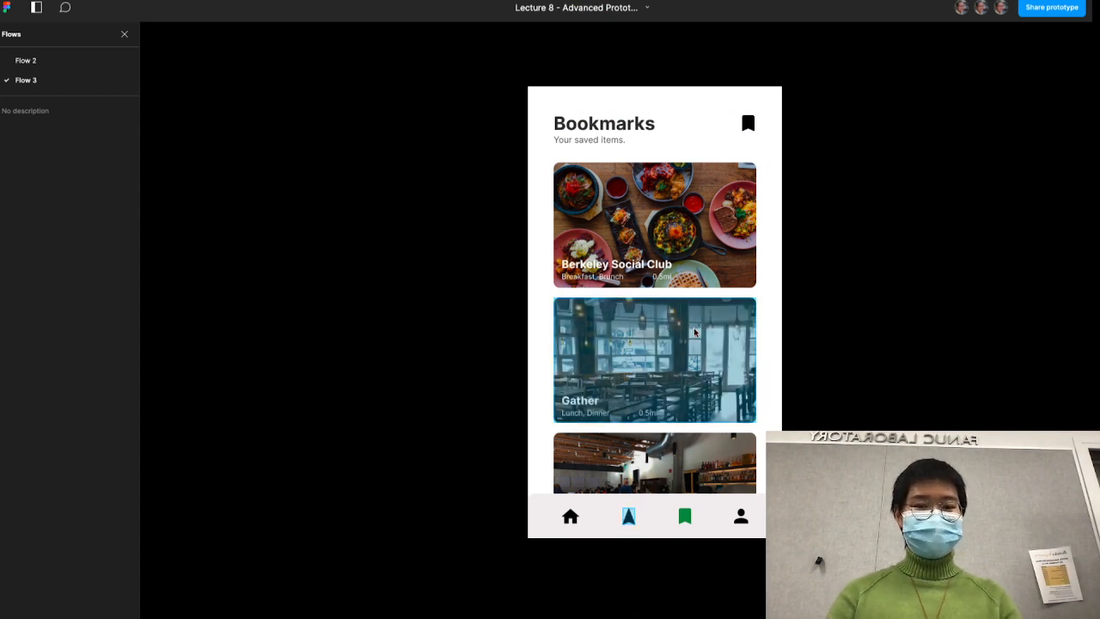
{"action": "left_click_drag", "start_coordinate": [695, 331], "coordinate": [693, 363]}
{"action": "left_click", "coordinate": [685, 517]}
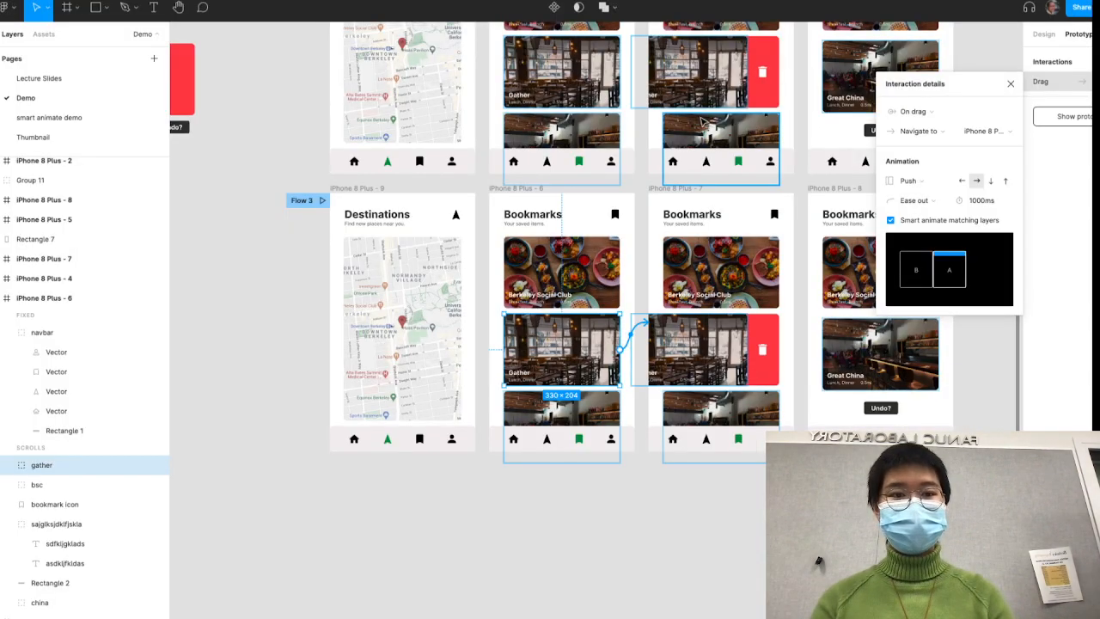
- Set the Gather card's drag animation to Smart animate and test the swipe in the Flow 3 prototype
{"action": "left_click", "coordinate": [921, 180]}
{"action": "left_click", "coordinate": [925, 129]}
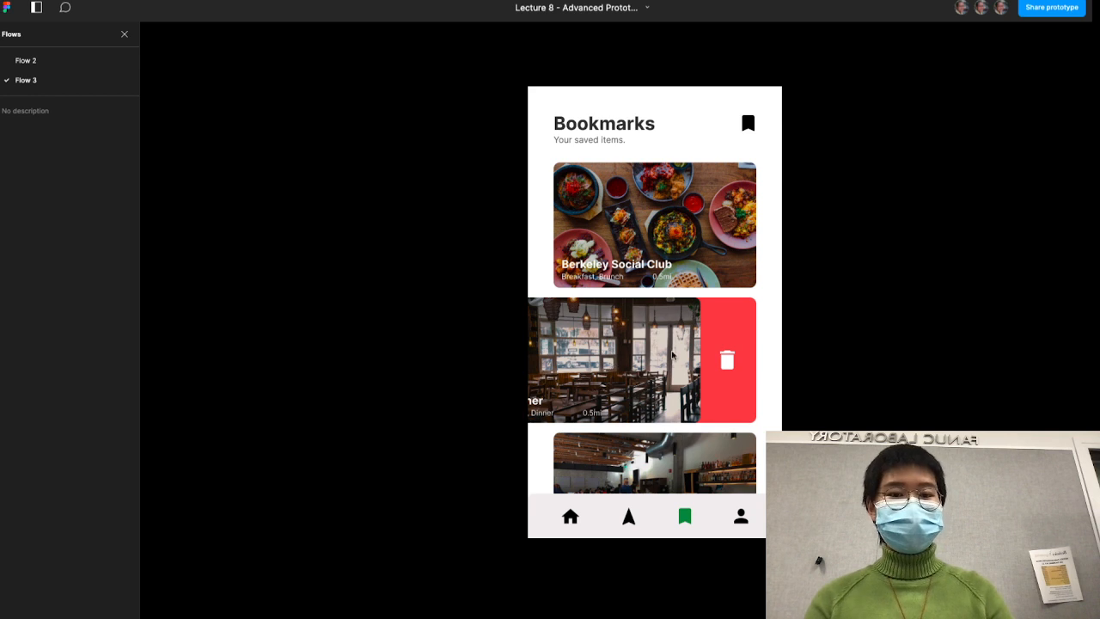
{"action": "left_click", "coordinate": [717, 357]}
{"action": "left_click", "coordinate": [687, 519]}
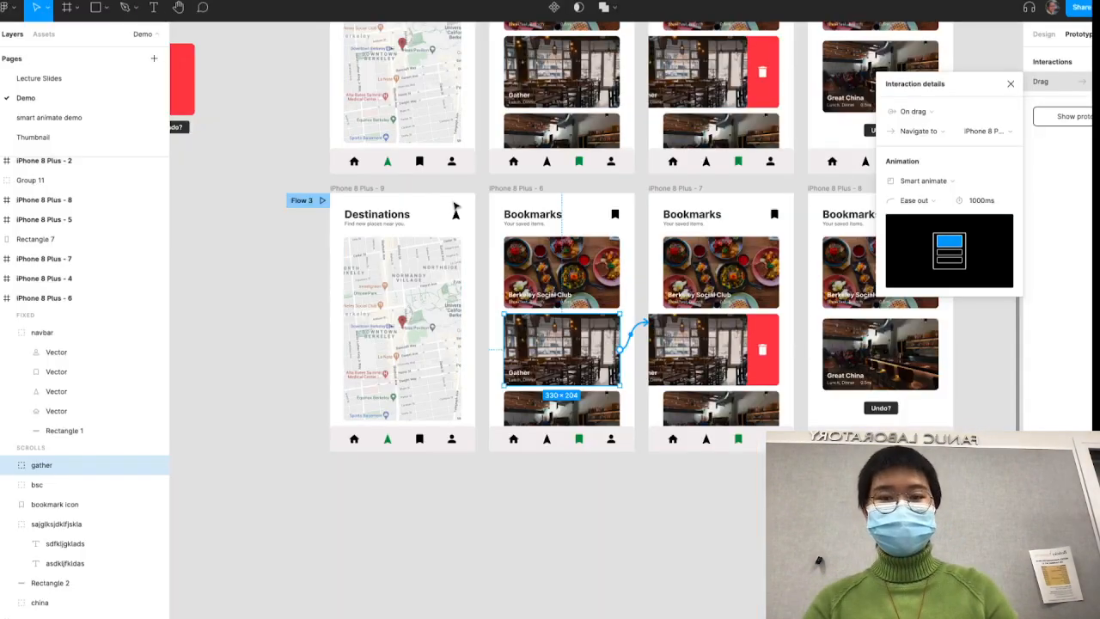
- Compare the layer names of the header and bookmark icon in frames iPhone 8 Plus - 6 and iPhone 8 Plus - 7
{"action": "left_click", "coordinate": [537, 218]}
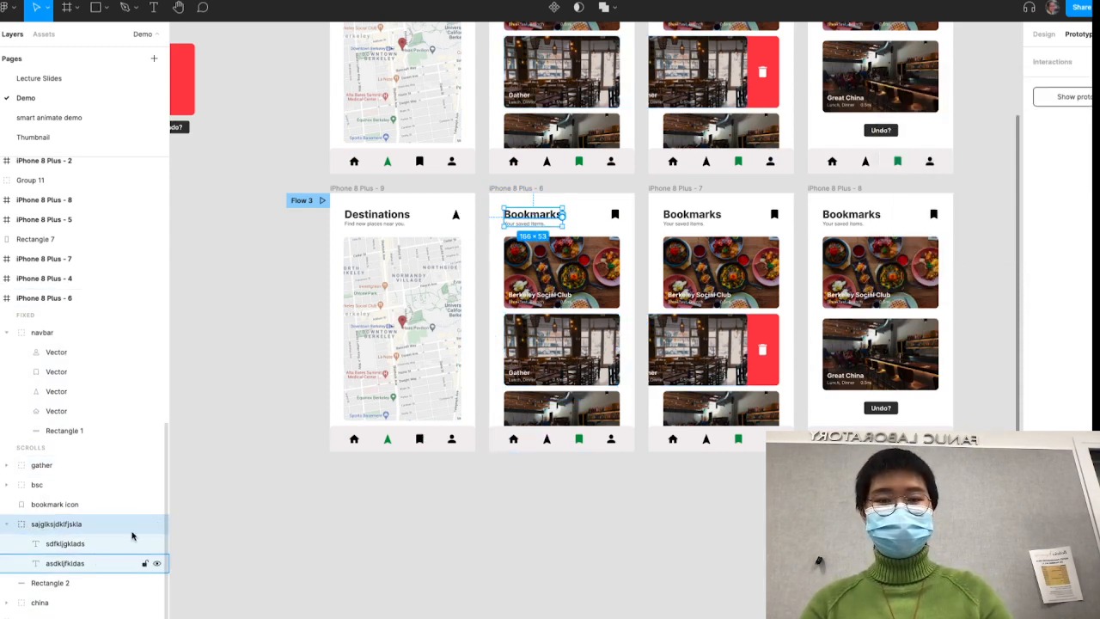
{"action": "left_click", "coordinate": [616, 214]}
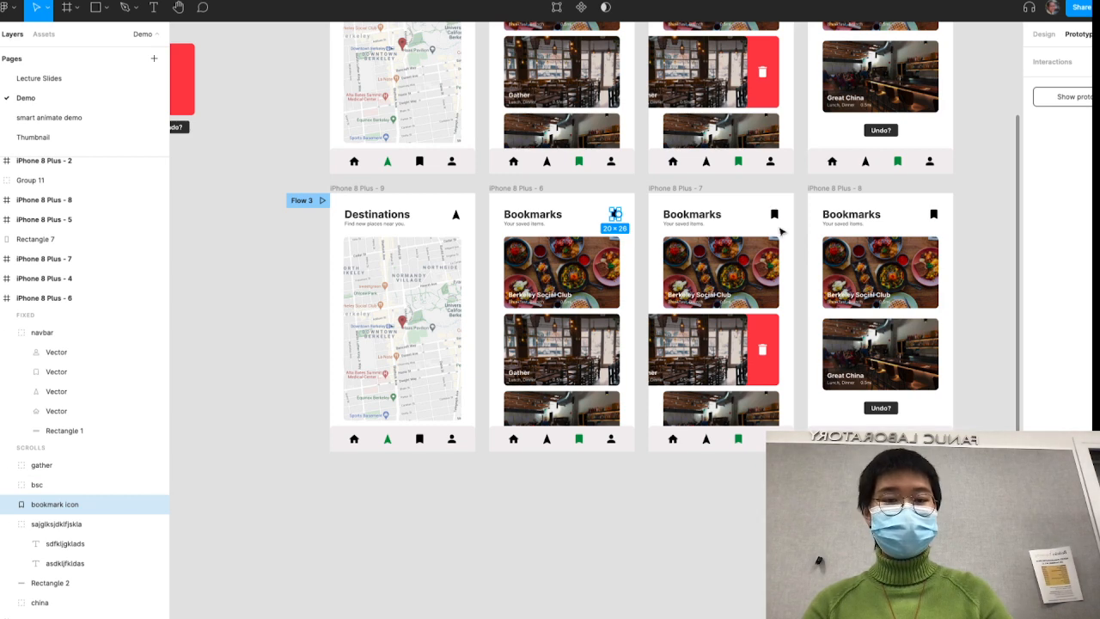
{"action": "left_click", "coordinate": [678, 221]}
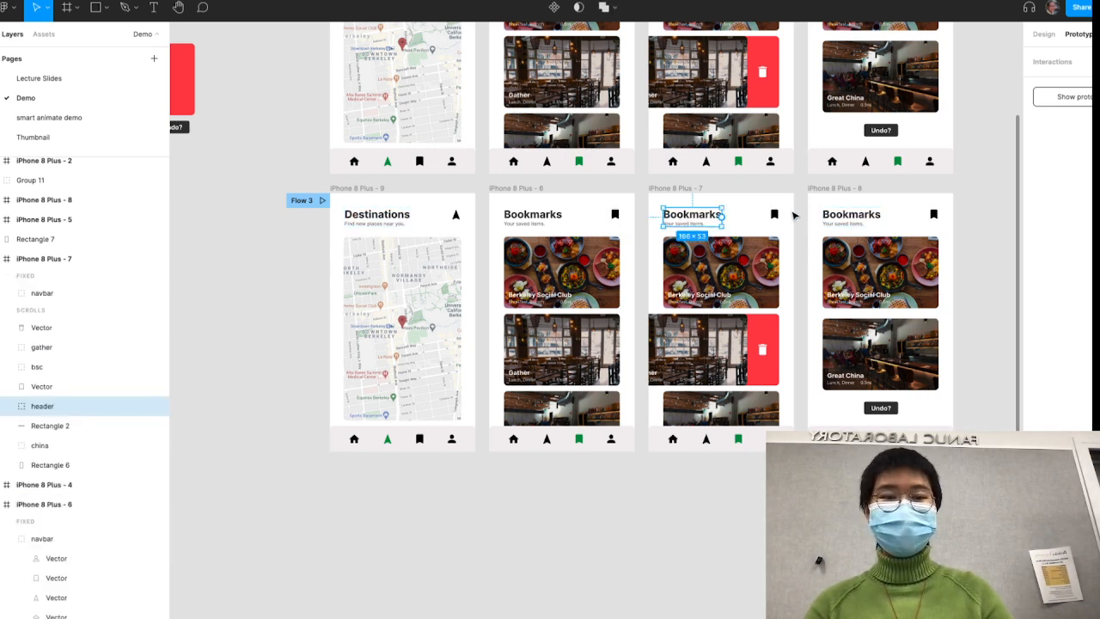
{"action": "left_click", "coordinate": [775, 215]}
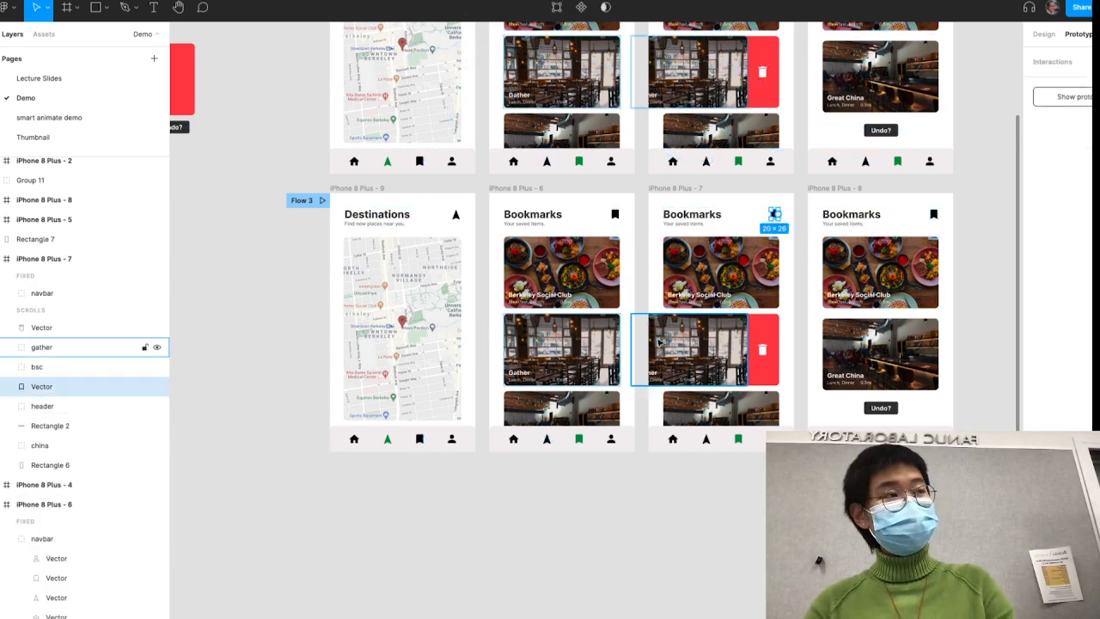
{"action": "left_click", "coordinate": [646, 486]}
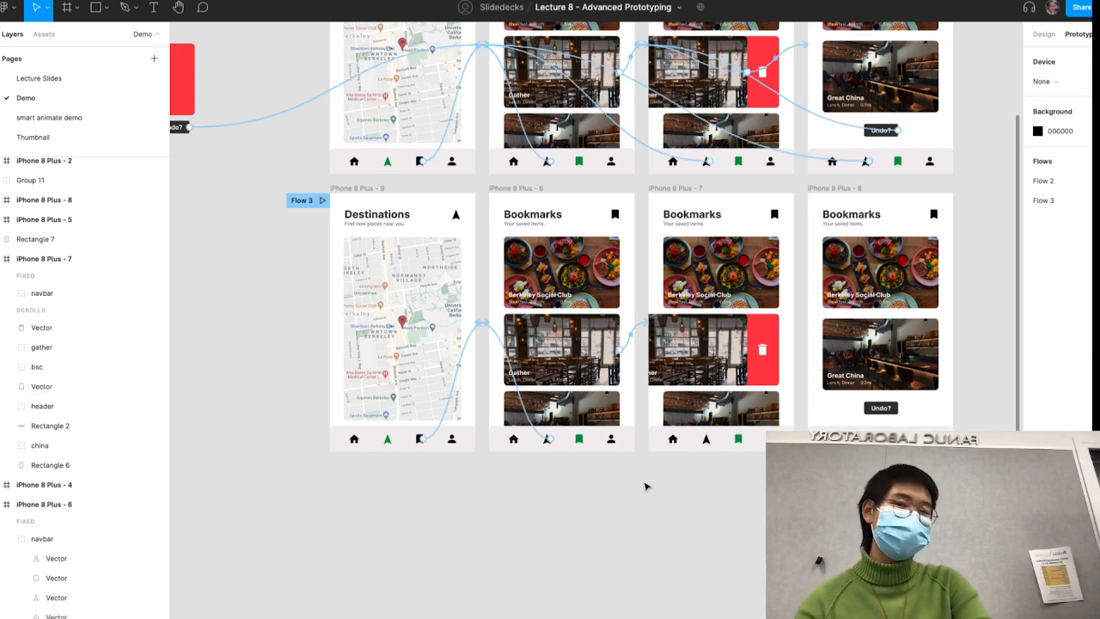
- Try swiping the Gather card in different directions in the Flow 3 prototype to reveal the delete panel
{"action": "left_click", "coordinate": [331, 1]}
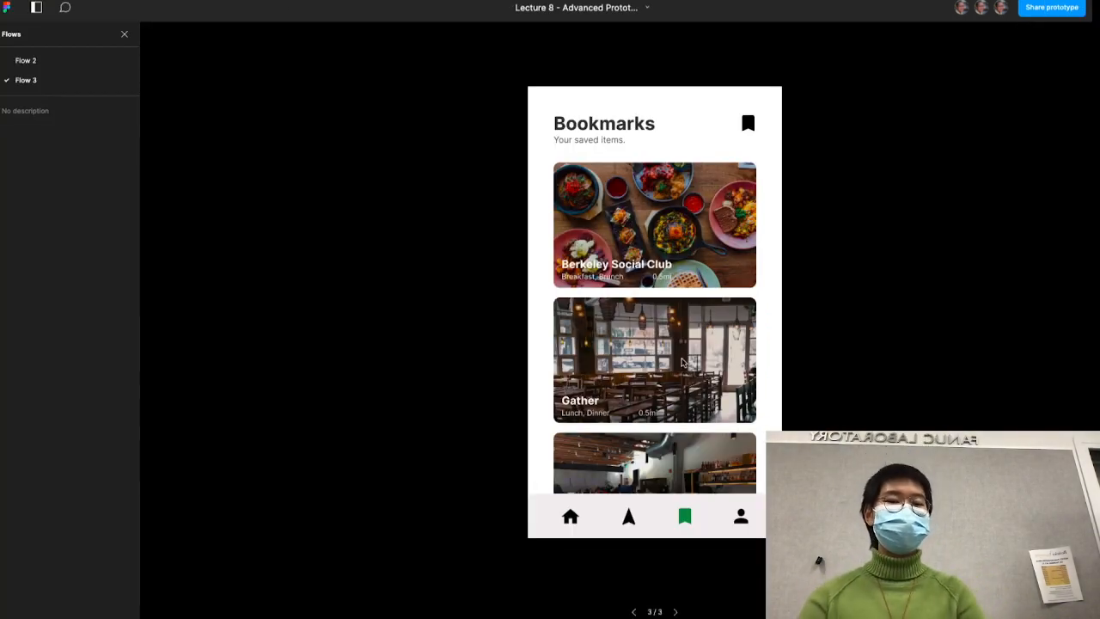
{"action": "left_click_drag", "start_coordinate": [697, 365], "coordinate": [742, 375]}
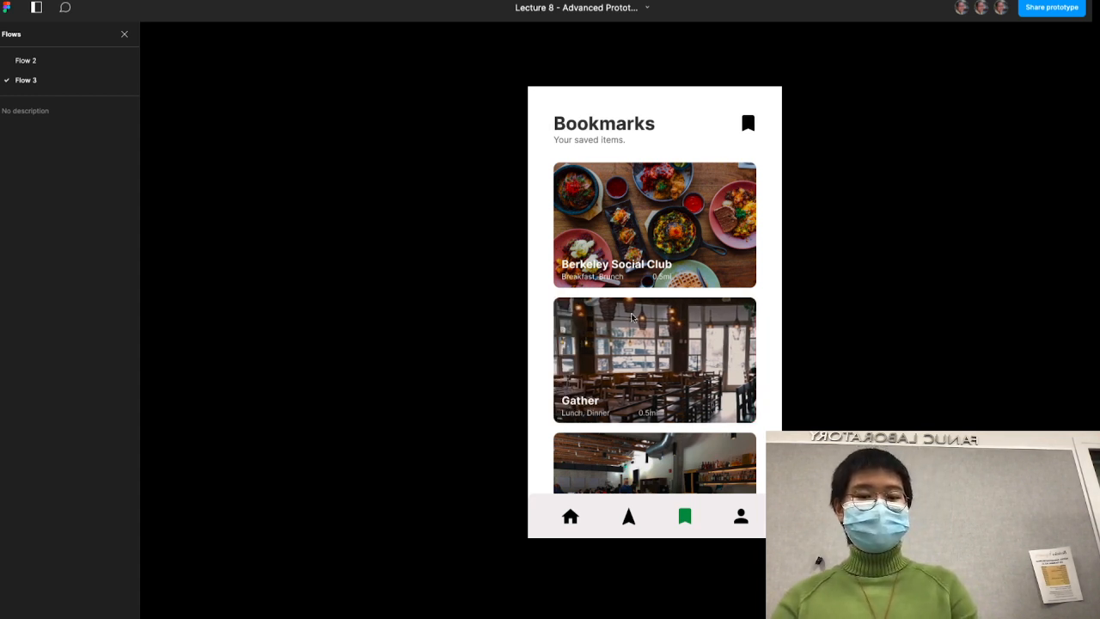
{"action": "left_click_drag", "start_coordinate": [632, 317], "coordinate": [724, 387]}
{"action": "left_click", "coordinate": [684, 513]}
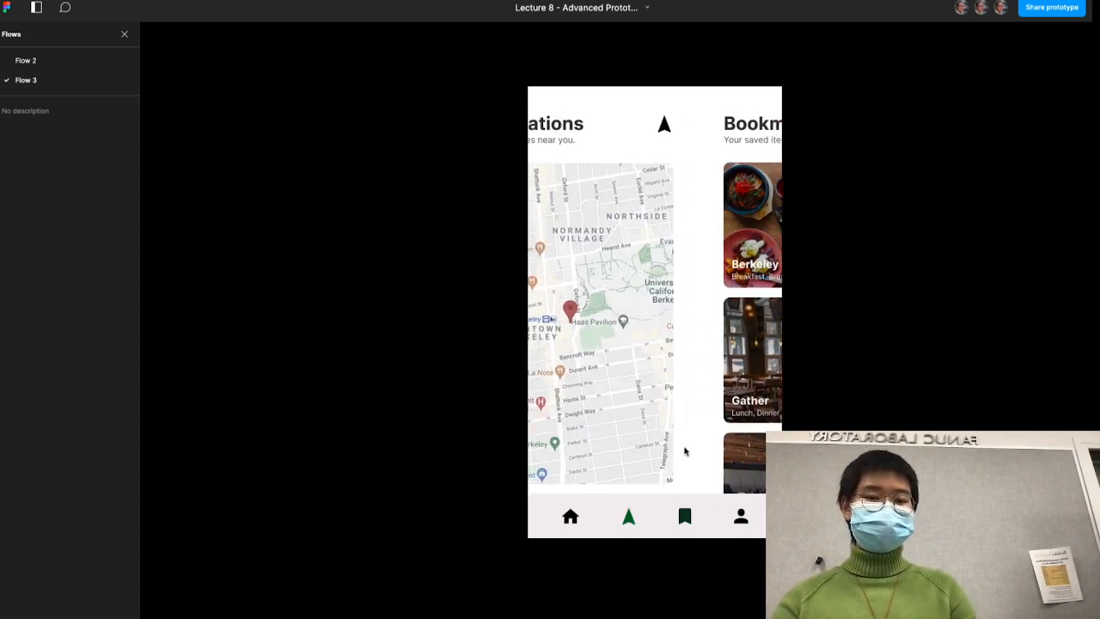
{"action": "left_click_drag", "start_coordinate": [646, 360], "coordinate": [589, 368]}
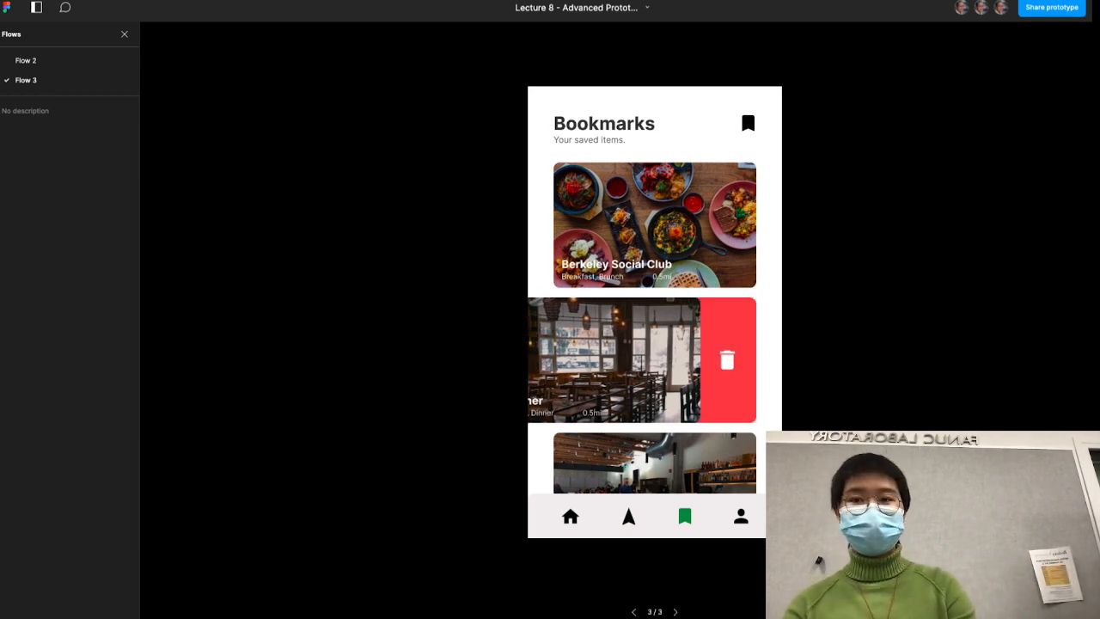
- Inspect the Mouse leave interaction from the swiped Gather card in Flow 2's frame iPhone 8 Plus - 4
{"action": "left_click", "coordinate": [145, 1]}
{"action": "scroll", "coordinate": [621, 270], "scroll_direction": "right", "scroll_amount": 2}
{"action": "scroll", "coordinate": [621, 270], "scroll_direction": "up", "scroll_amount": 1}
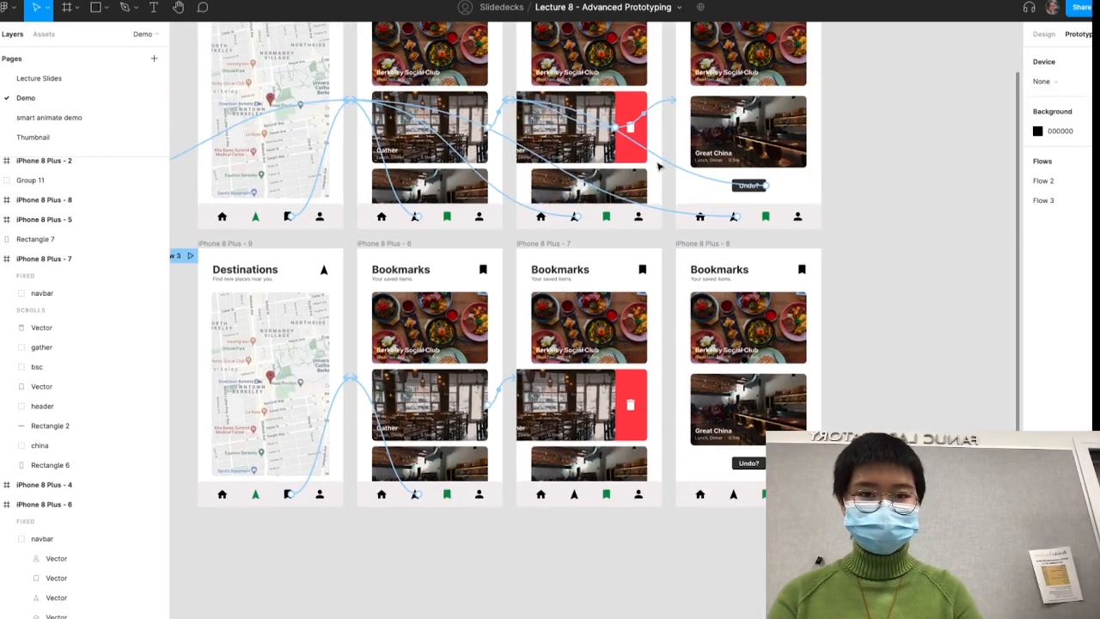
{"action": "left_click", "coordinate": [643, 132]}
{"action": "left_click", "coordinate": [667, 132]}
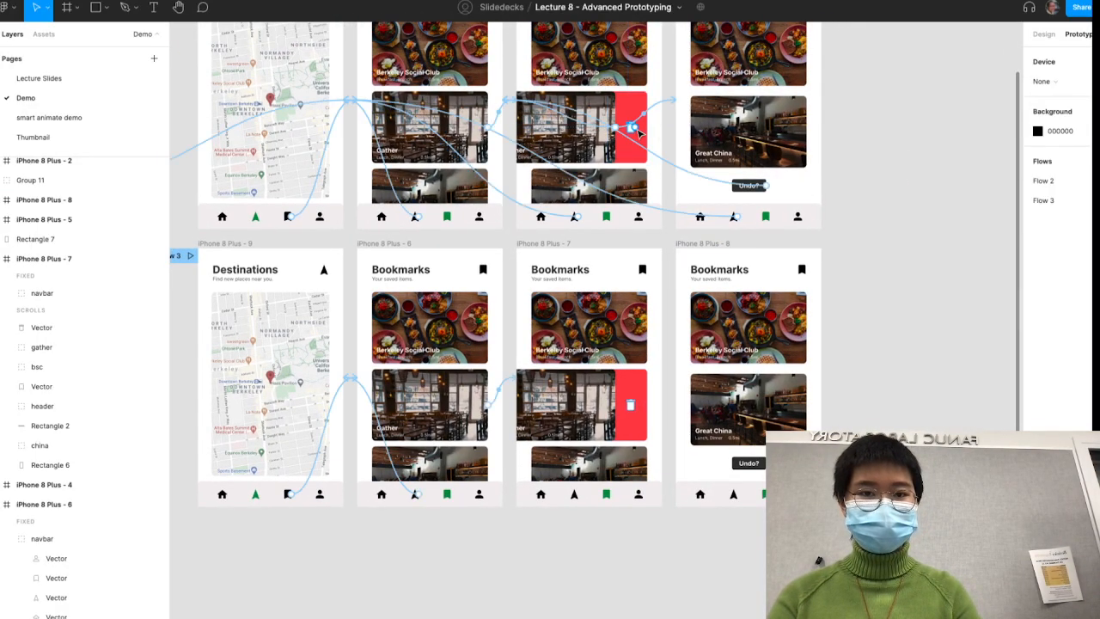
{"action": "scroll", "coordinate": [640, 130], "scroll_direction": "up", "scroll_amount": 5}
{"action": "scroll", "coordinate": [666, 185], "scroll_direction": "down", "scroll_amount": 2}
{"action": "left_click", "coordinate": [679, 191]}
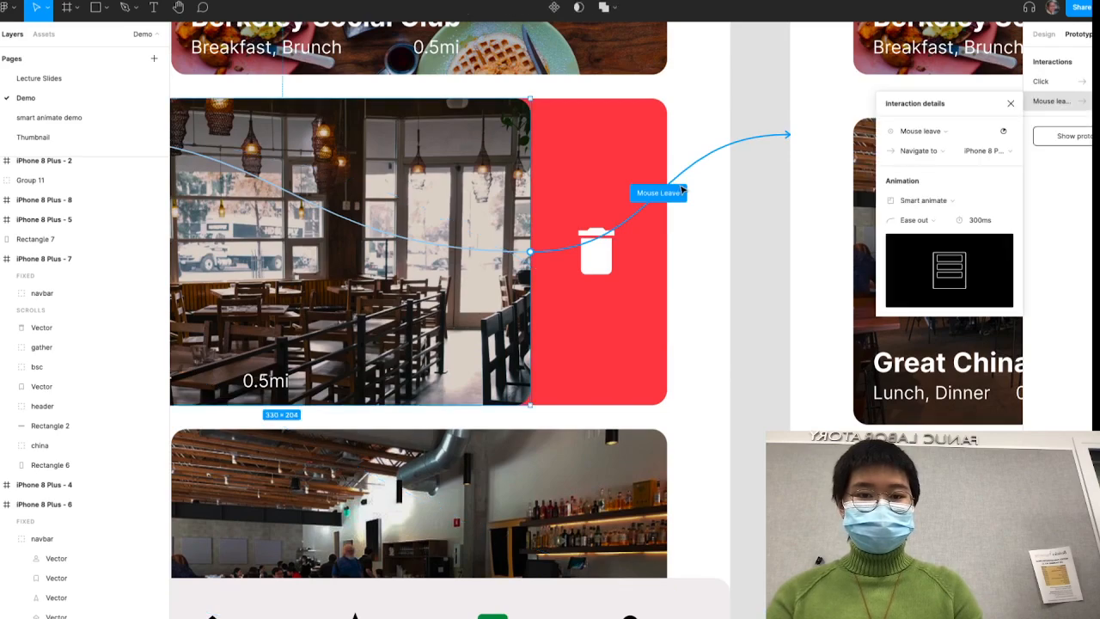
- Inspect the On click interaction of the swiped Gather card in Flow 2's frame iPhone 8 Plus - 4
{"action": "scroll", "coordinate": [681, 189], "scroll_direction": "down", "scroll_amount": 5}
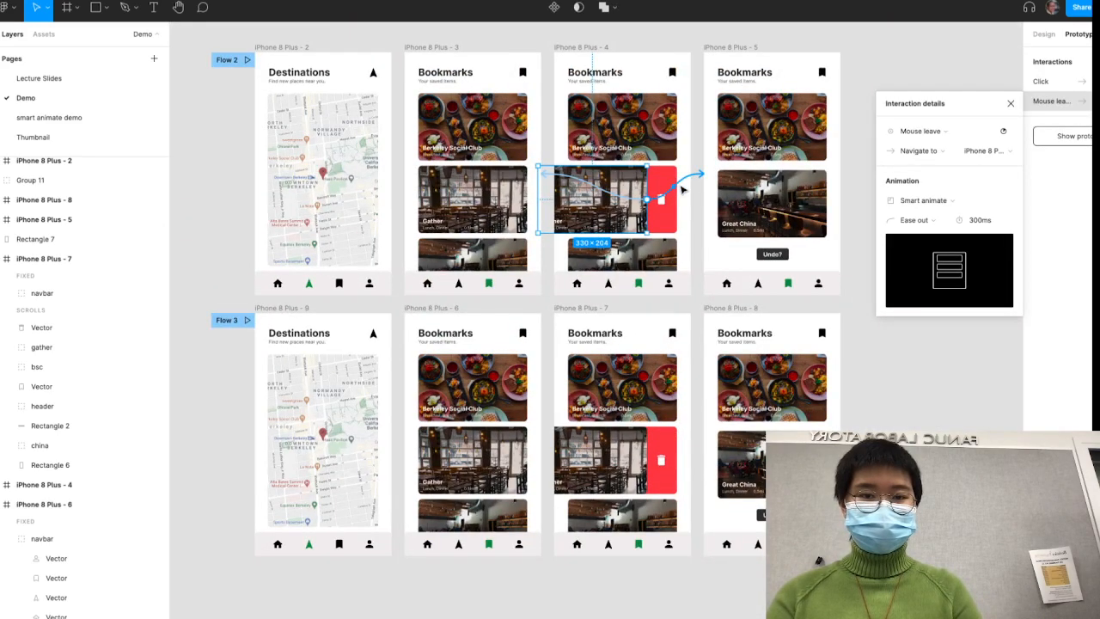
{"action": "scroll", "coordinate": [681, 189], "scroll_direction": "up", "scroll_amount": 5}
{"action": "left_click", "coordinate": [485, 250]}
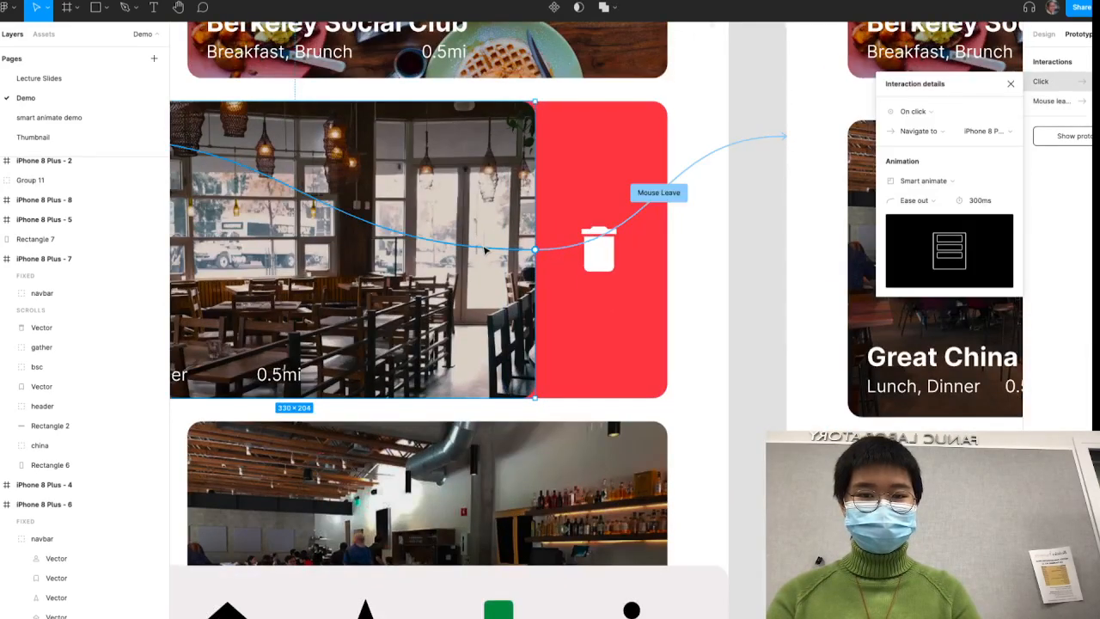
{"action": "scroll", "coordinate": [485, 250], "scroll_direction": "down", "scroll_amount": 5}
{"action": "left_click", "coordinate": [749, 275]}
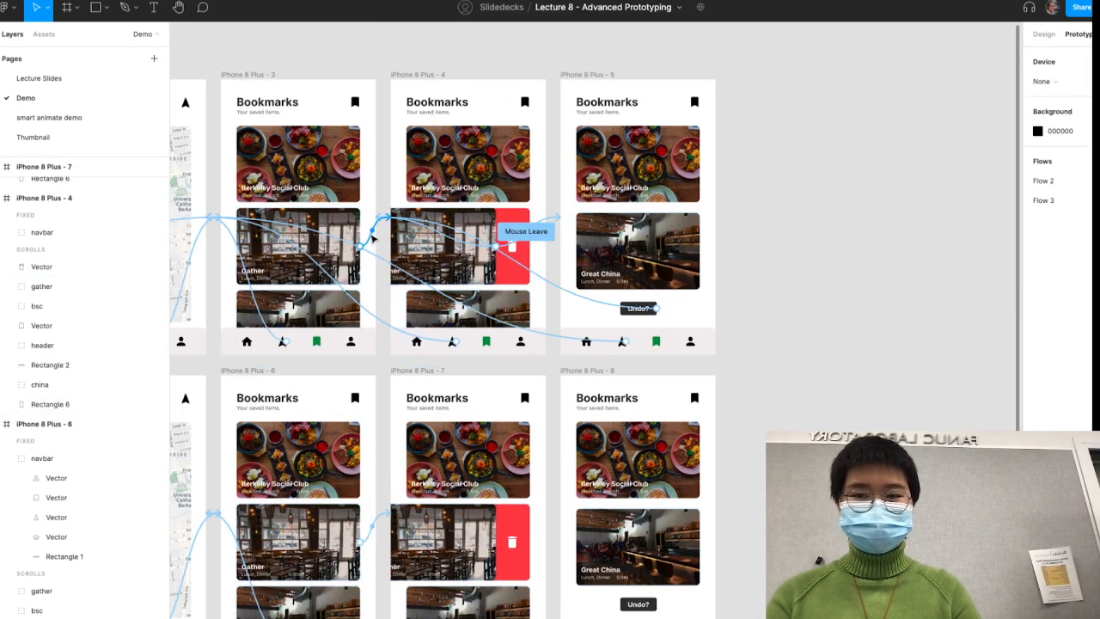
- Run the Flow 2 prototype, swipe the Gather card on the Bookmarks screen, delete it and return to the full list
{"action": "scroll", "coordinate": [441, 78], "scroll_direction": "left", "scroll_amount": 6}
{"action": "scroll", "coordinate": [441, 78], "scroll_direction": "up", "scroll_amount": 2}
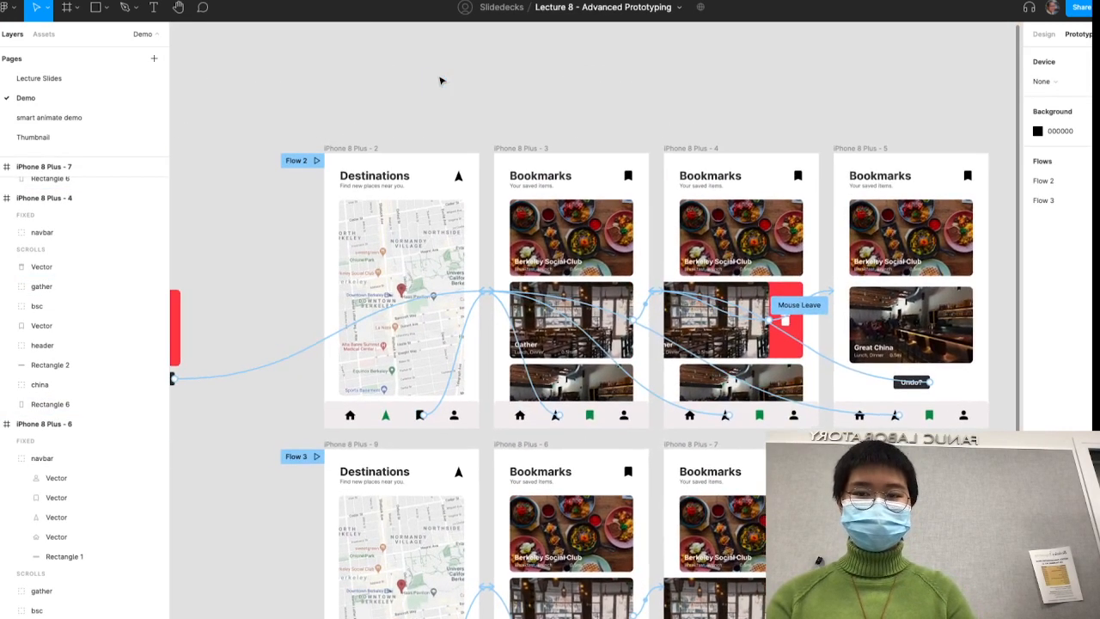
{"action": "left_click", "coordinate": [315, 160]}
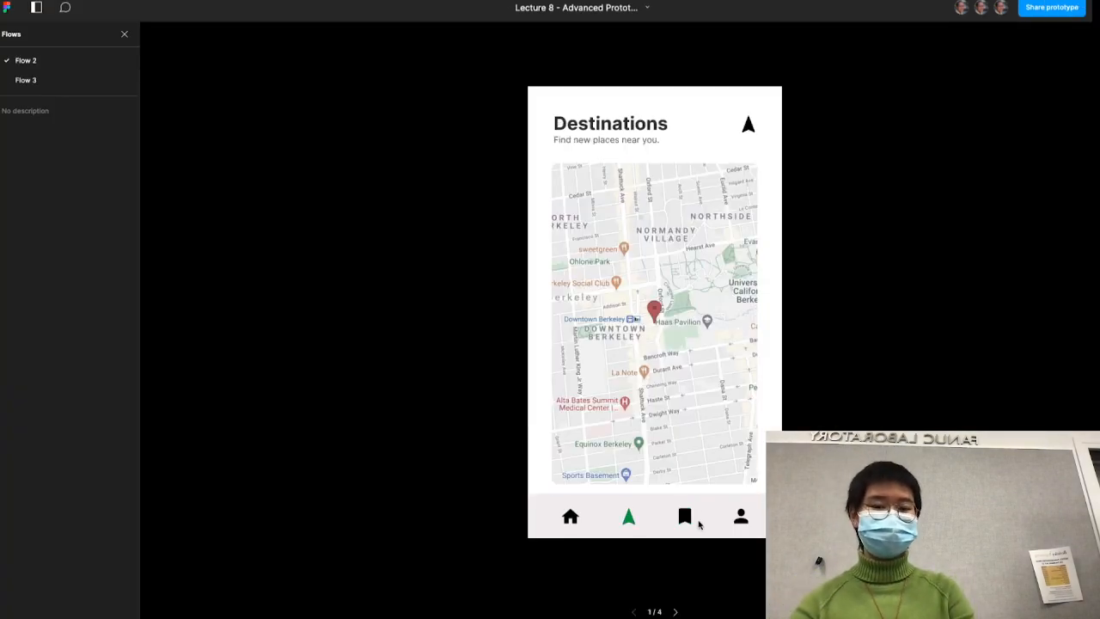
{"action": "left_click", "coordinate": [683, 515]}
{"action": "left_click_drag", "start_coordinate": [638, 392], "coordinate": [584, 393]}
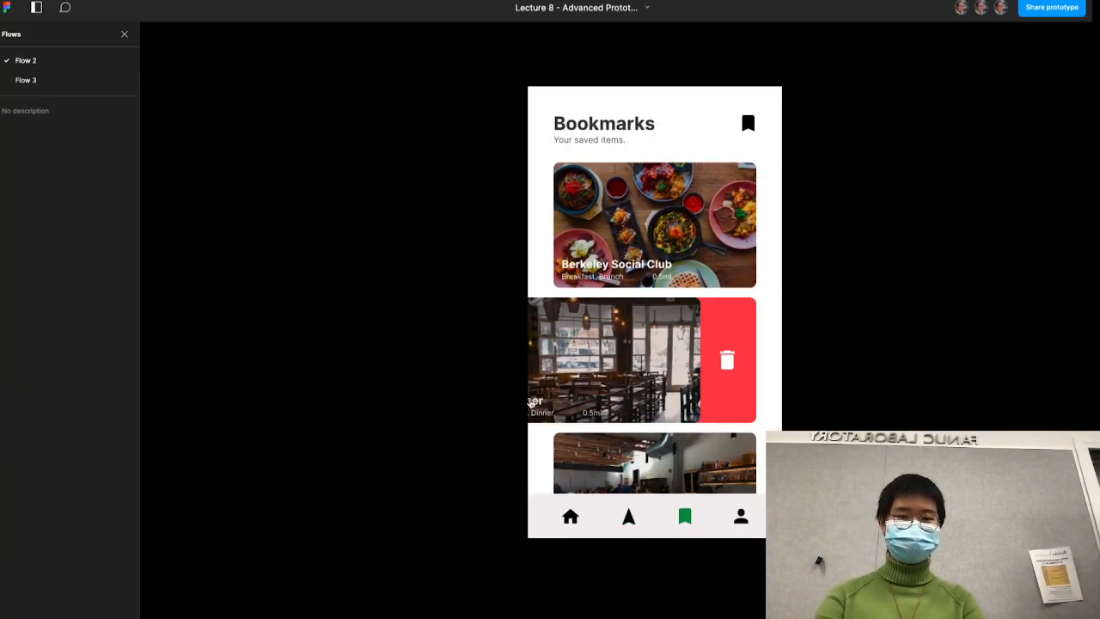
{"action": "left_click", "coordinate": [722, 365]}
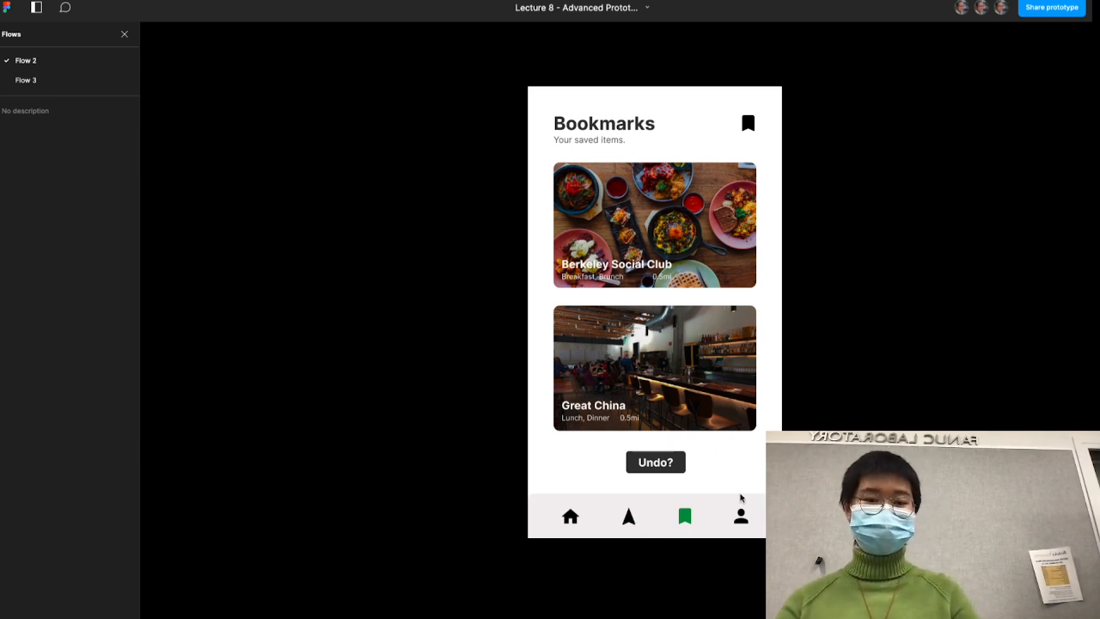
{"action": "left_click", "coordinate": [684, 518]}
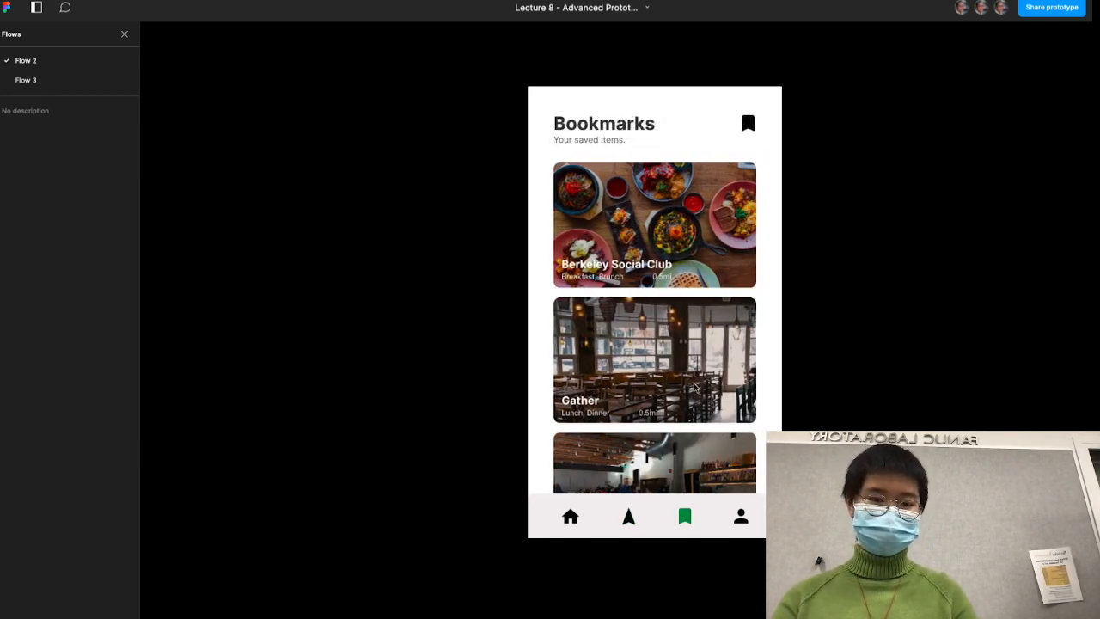
- Try swiping the Gather card diagonally by different distances in the Flow 2 prototype, and return to its start screen
{"action": "left_click_drag", "start_coordinate": [713, 368], "coordinate": [525, 442]}
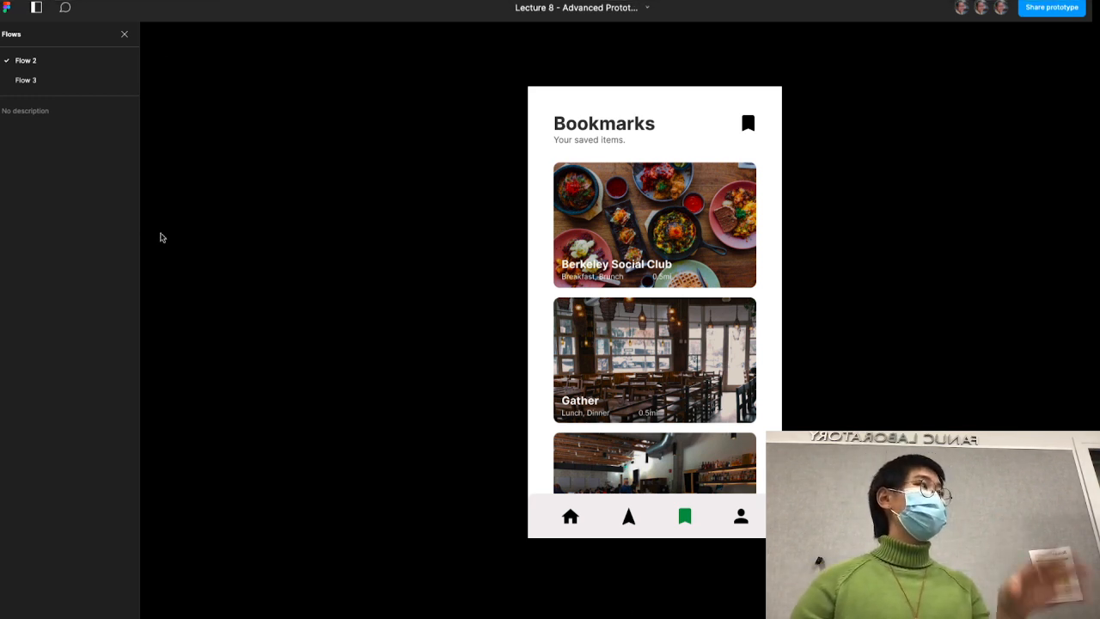
{"action": "left_click_drag", "start_coordinate": [715, 334], "coordinate": [612, 376]}
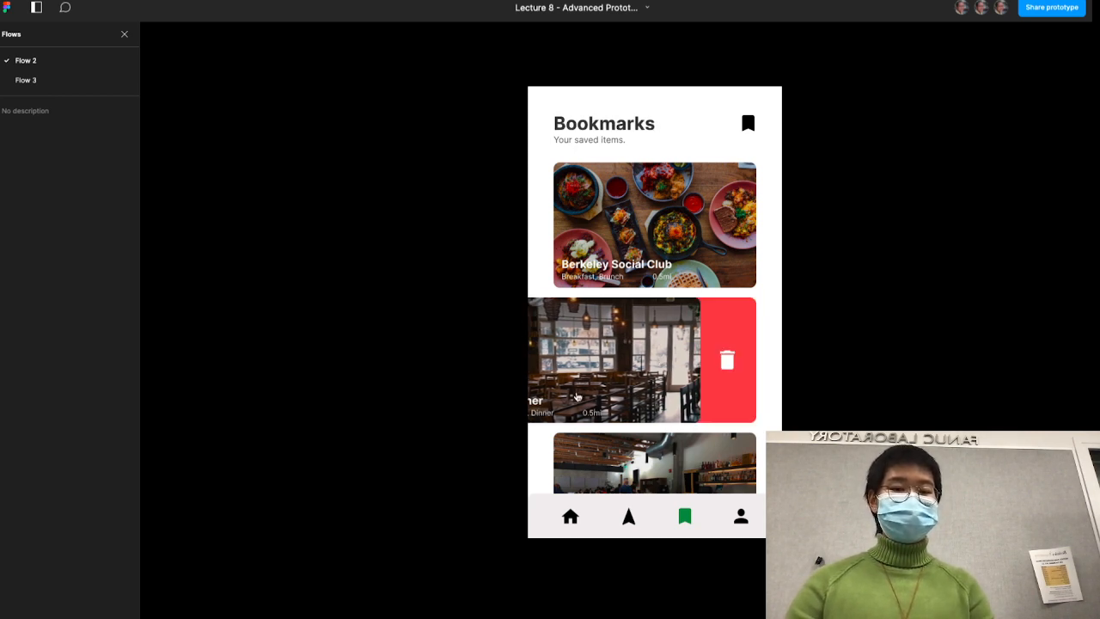
{"action": "key", "text": "ctrl+Up"}
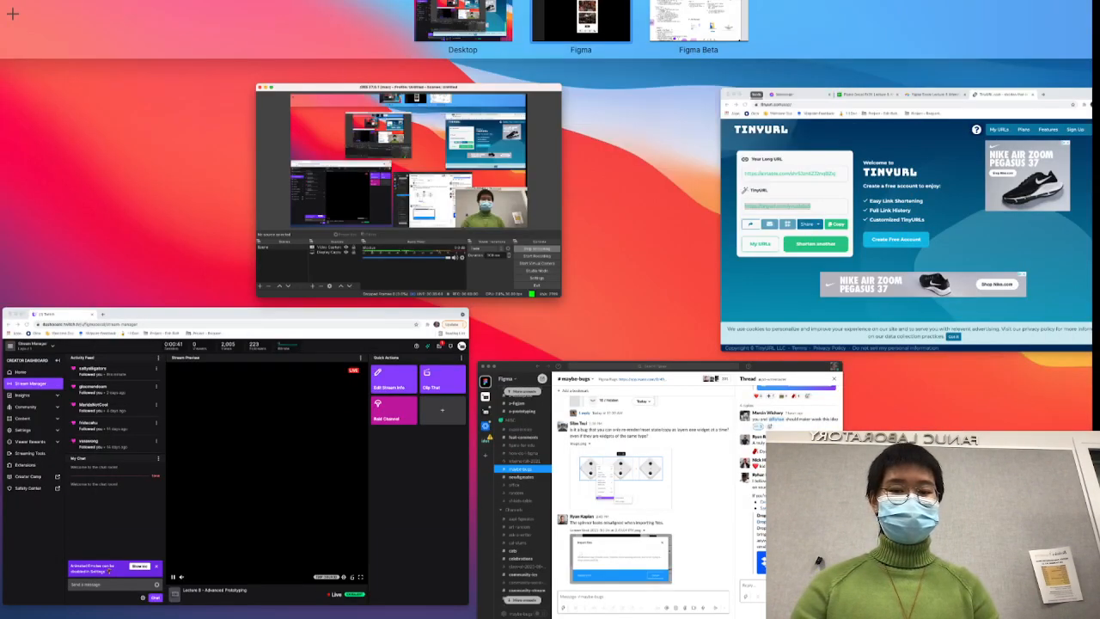
{"action": "left_click", "coordinate": [578, 15]}
{"action": "left_click", "coordinate": [679, 458]}
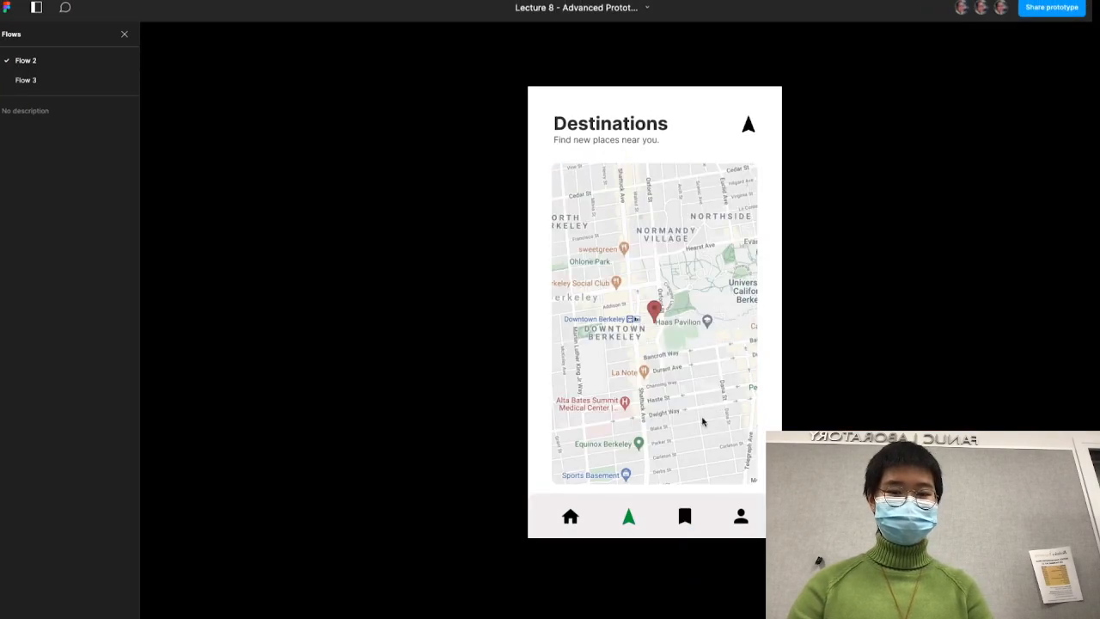
- Repeat swiping, deleting and undoing the Gather card from Flow 2's Bookmarks screen
{"action": "left_click", "coordinate": [687, 518]}
{"action": "left_click_drag", "start_coordinate": [679, 378], "coordinate": [555, 402]}
{"action": "left_click", "coordinate": [726, 361]}
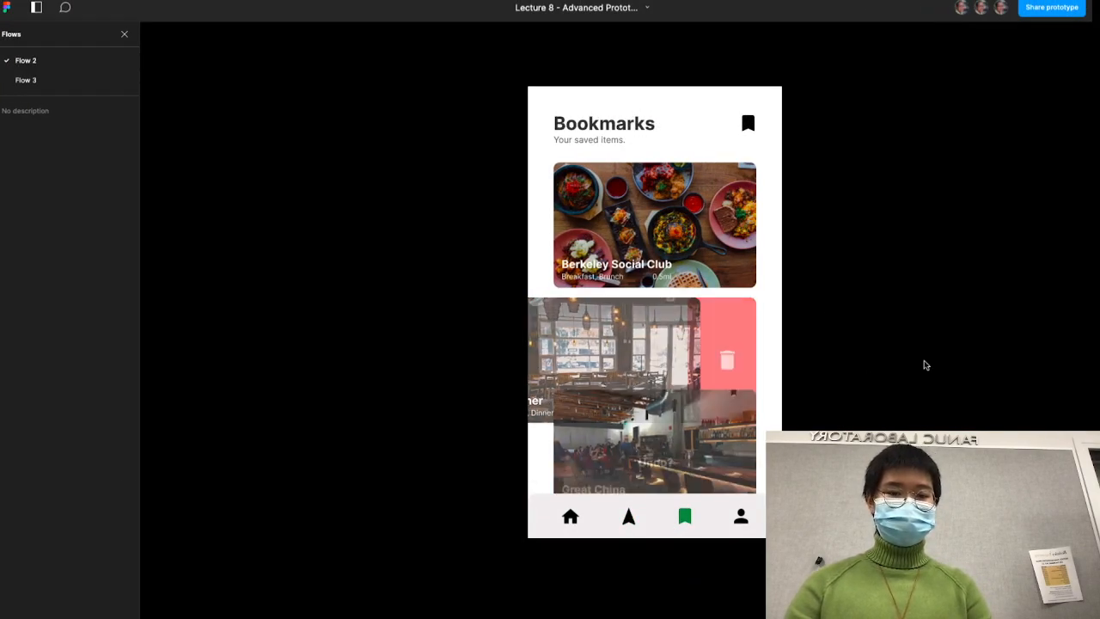
{"action": "left_click", "coordinate": [672, 463]}
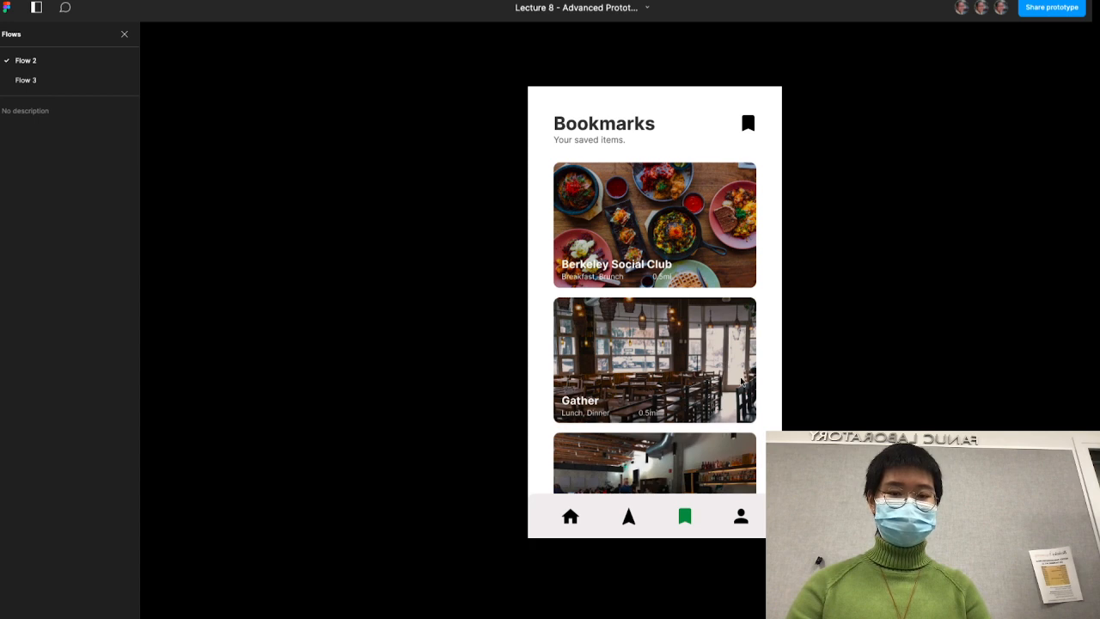
{"action": "left_click_drag", "start_coordinate": [743, 381], "coordinate": [609, 390]}
{"action": "left_click", "coordinate": [727, 361]}
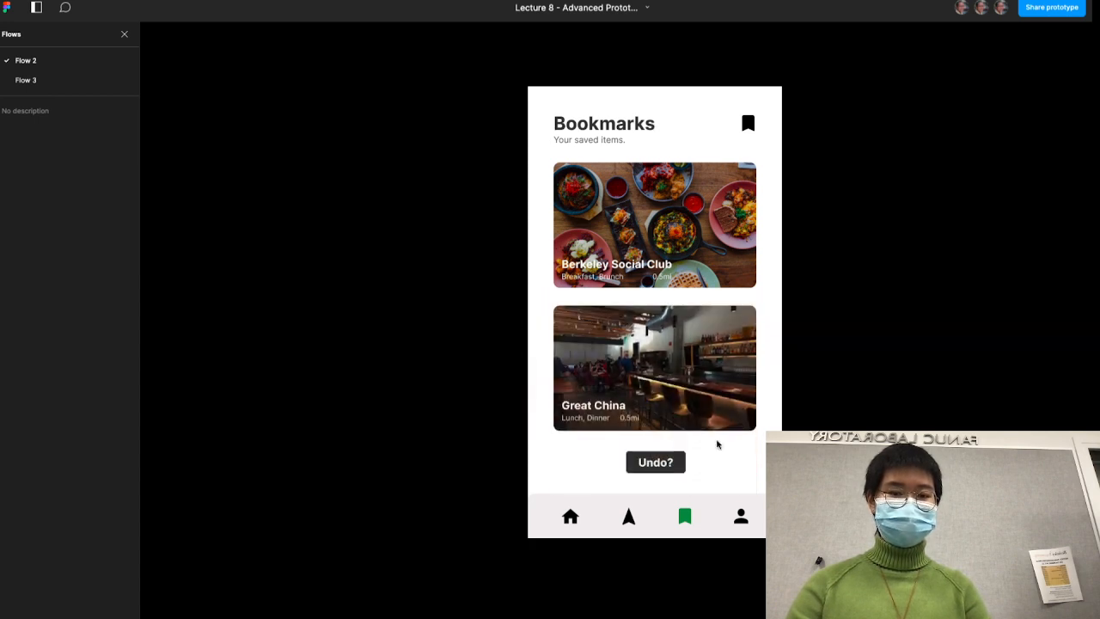
{"action": "left_click", "coordinate": [676, 463]}
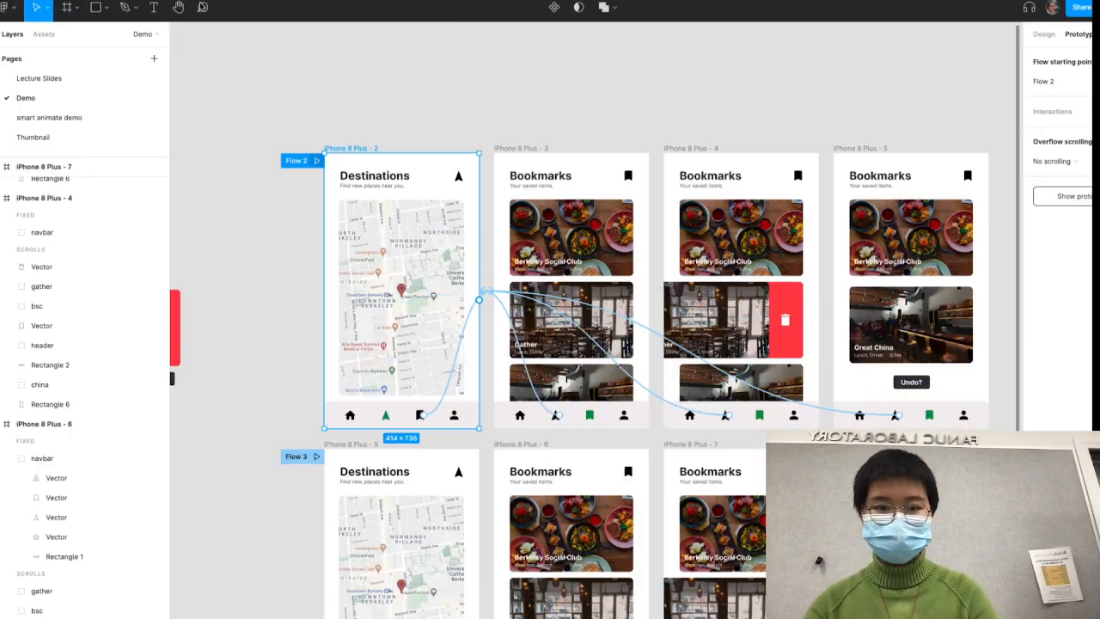
- Return to the Demo canvas and inspect the On drag interaction of the Gather card in frame iPhone 8 Plus - 6
{"action": "scroll", "coordinate": [759, 304], "scroll_direction": "right", "scroll_amount": 5}
{"action": "key", "text": "Escape"}
{"action": "scroll", "coordinate": [663, 401], "scroll_direction": "down", "scroll_amount": 4}
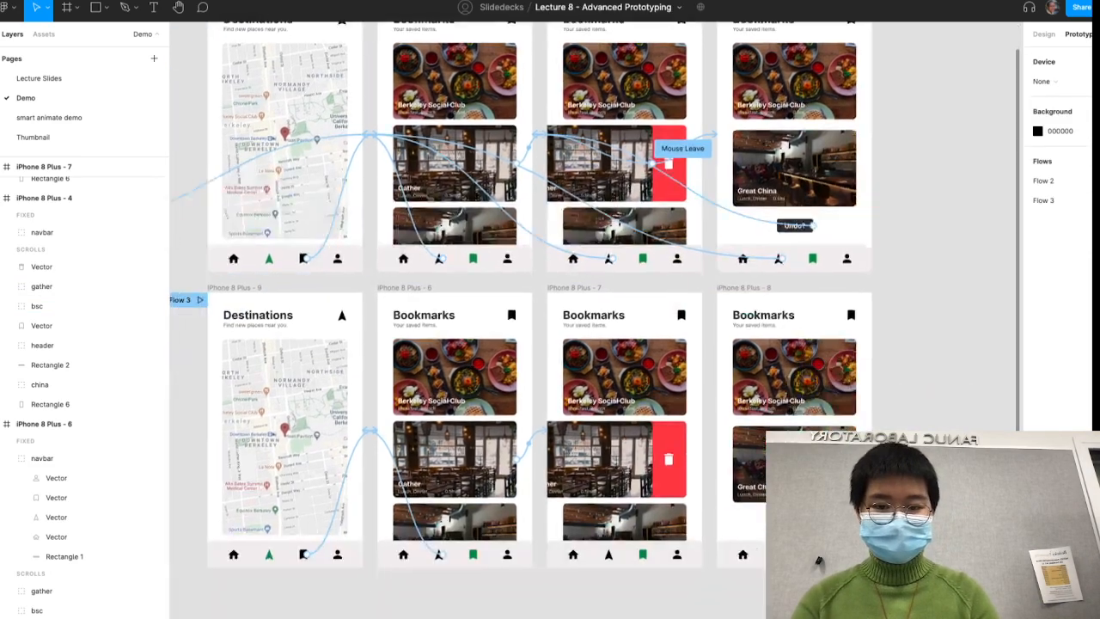
{"action": "scroll", "coordinate": [663, 401], "scroll_direction": "up", "scroll_amount": 5}
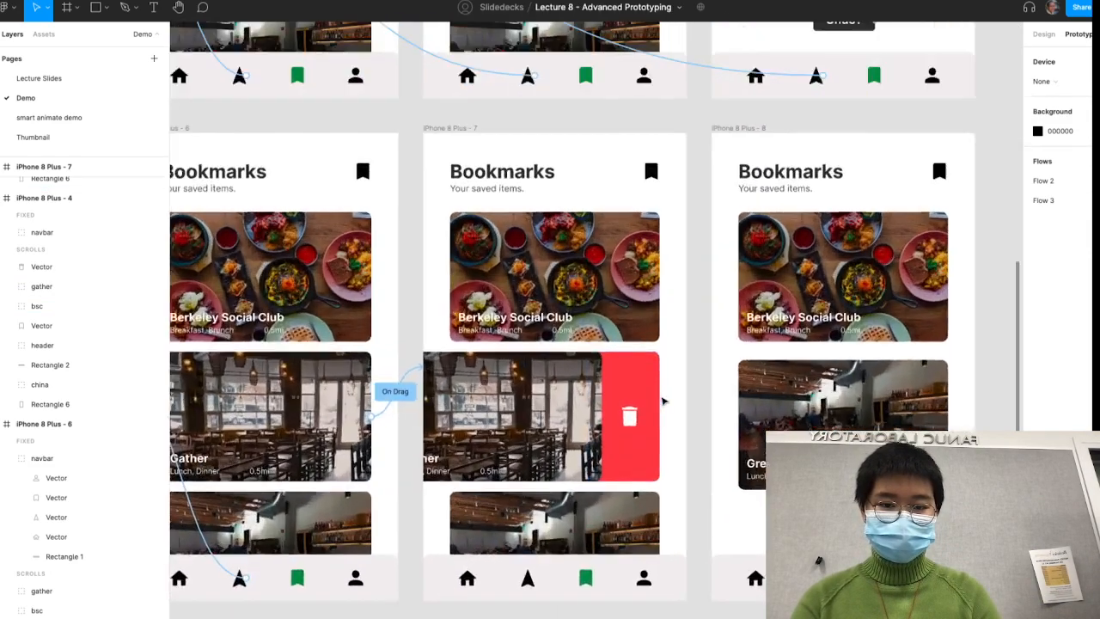
{"action": "left_click", "coordinate": [666, 354]}
{"action": "left_click", "coordinate": [396, 353]}
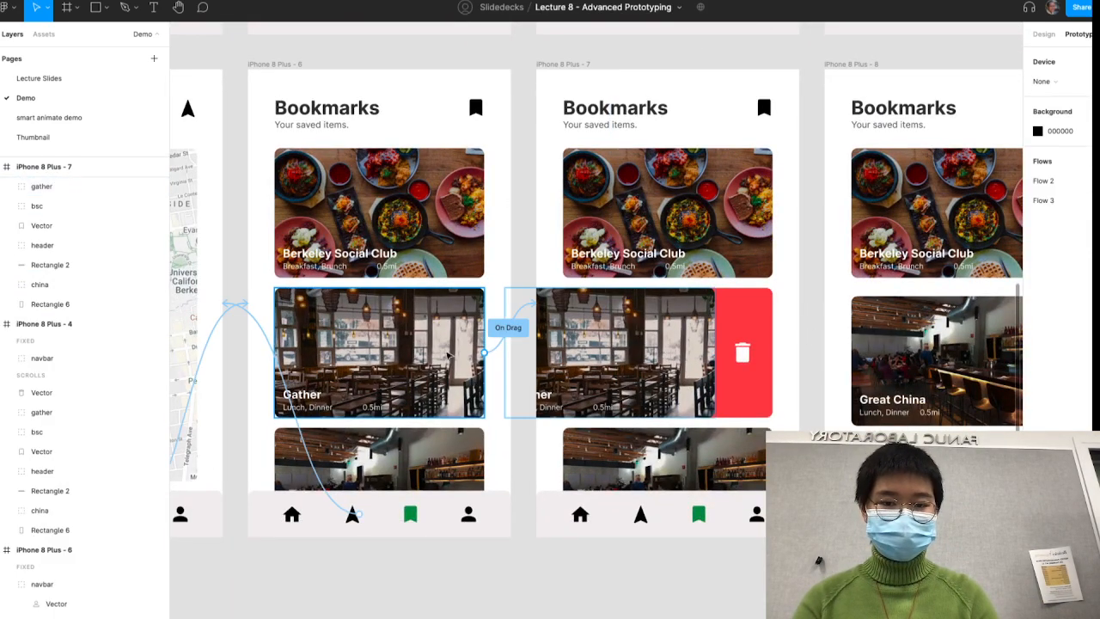
{"action": "left_click", "coordinate": [507, 328]}
{"action": "scroll", "coordinate": [574, 351], "scroll_direction": "right", "scroll_amount": 2}
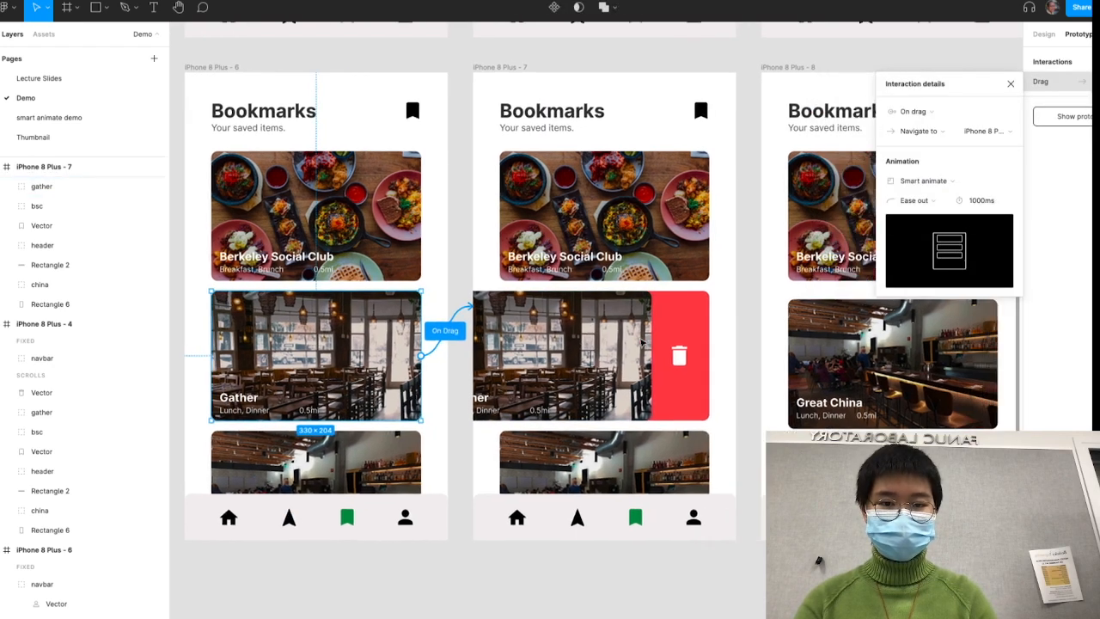
- Link the swiped Gather card in iPhone 8 Plus - 7 to frame iPhone 8 Plus - 8 with a Mouse up trigger
{"action": "left_click", "coordinate": [577, 354]}
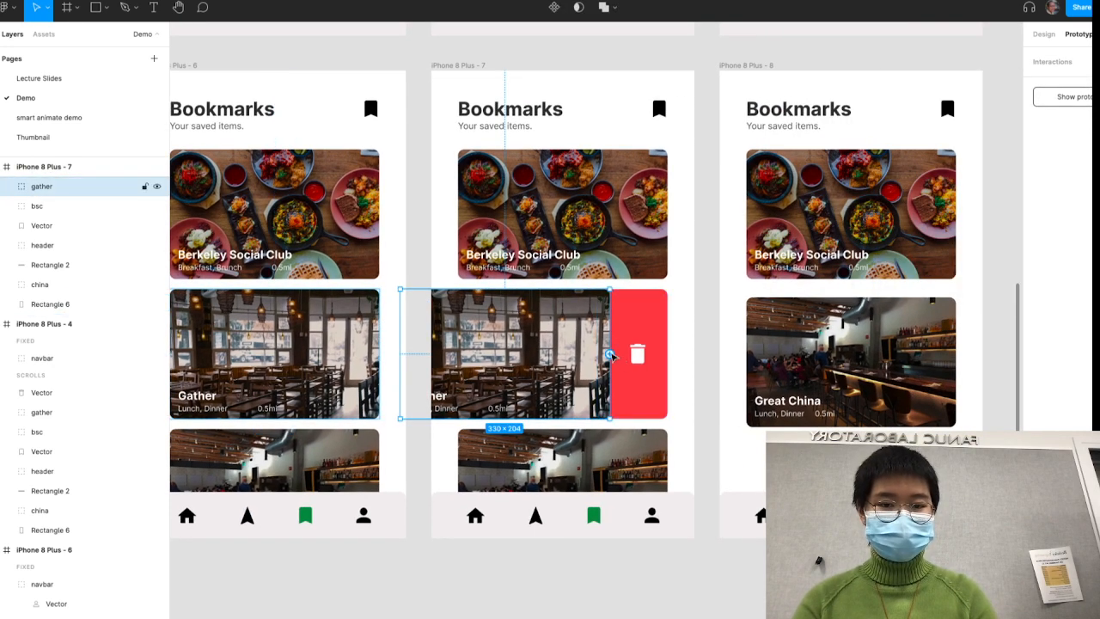
{"action": "left_click_drag", "start_coordinate": [610, 354], "coordinate": [829, 343]}
{"action": "left_click", "coordinate": [829, 343]}
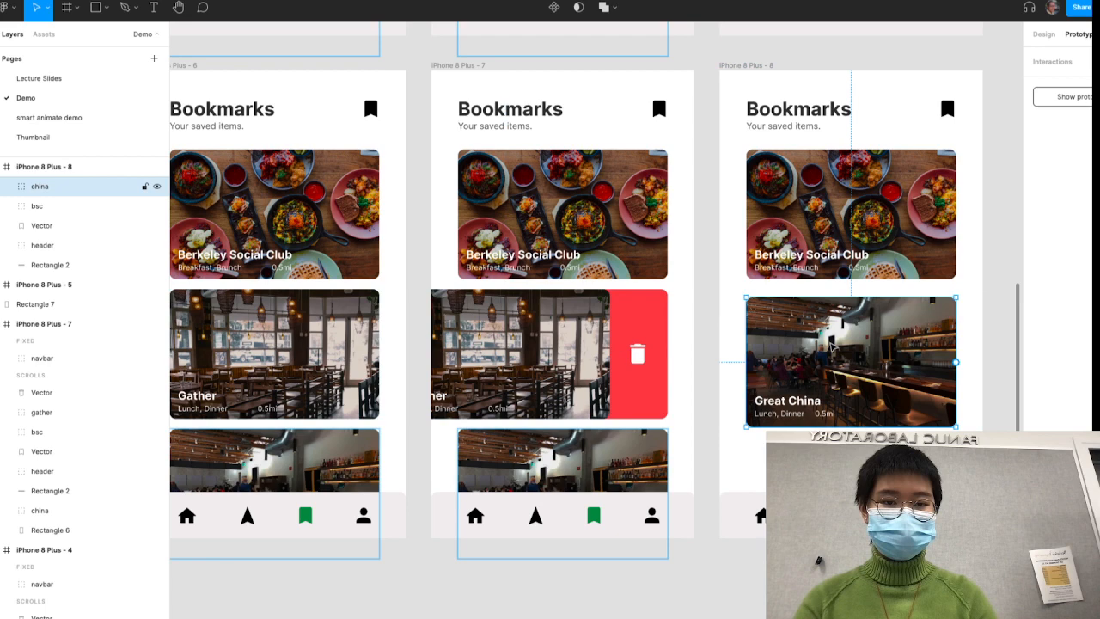
{"action": "left_click", "coordinate": [598, 353]}
{"action": "left_click", "coordinate": [687, 317]}
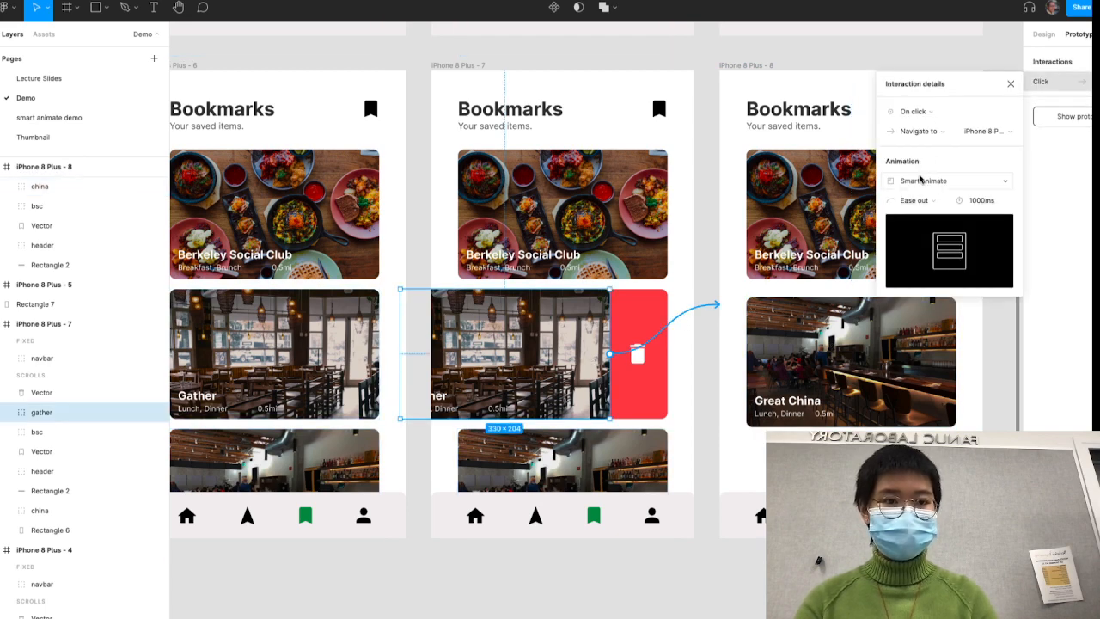
{"action": "left_click", "coordinate": [918, 112]}
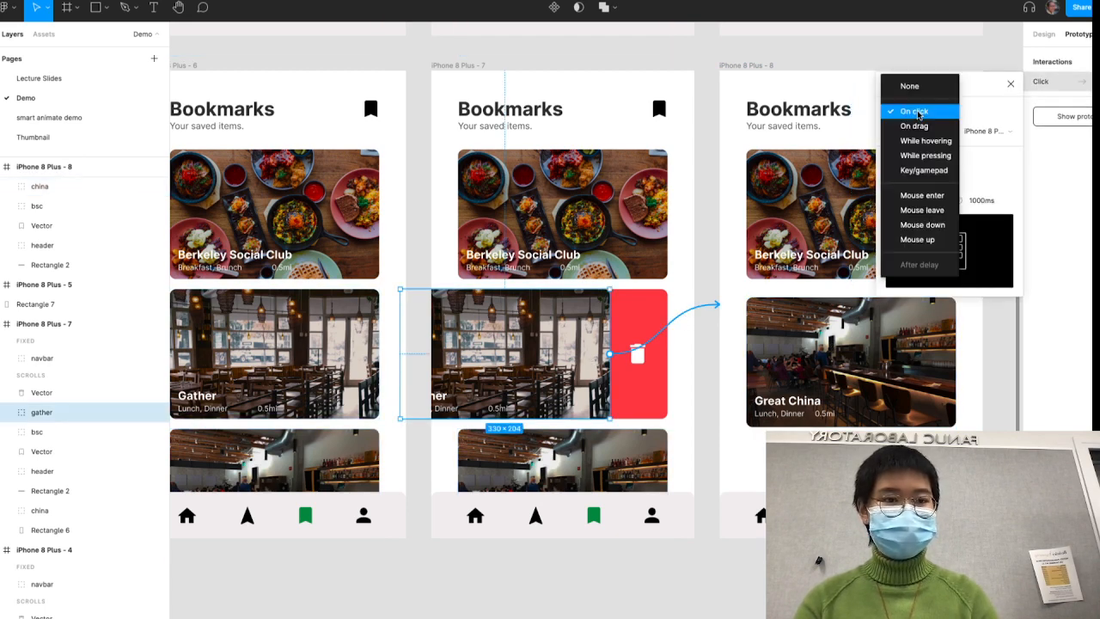
{"action": "left_click", "coordinate": [932, 240]}
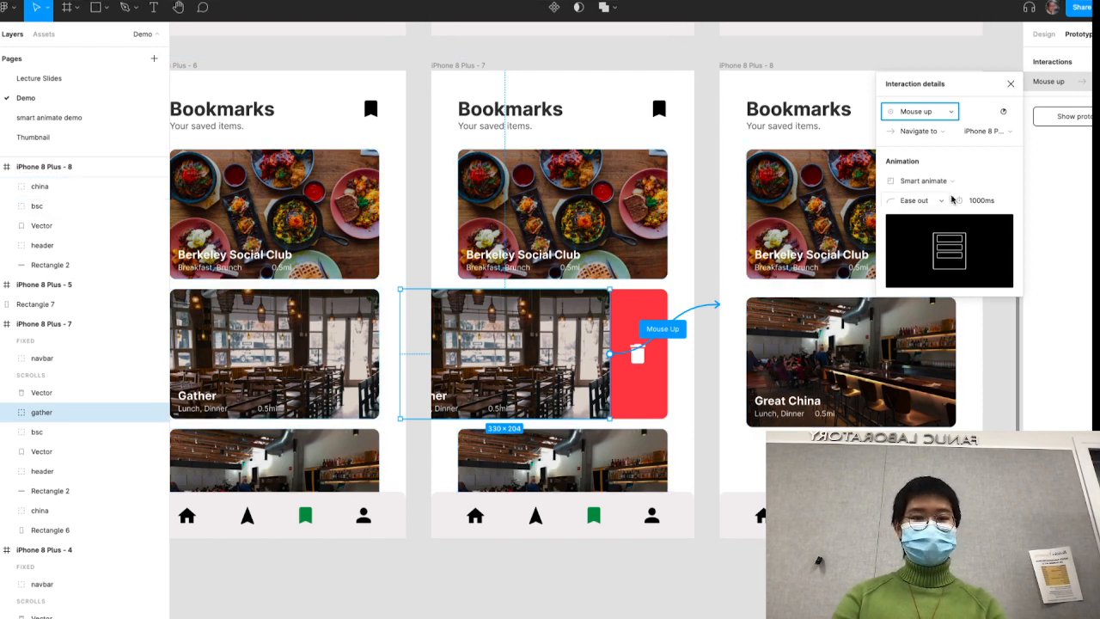
- Test swiping the Gather card in the Flow 2 prototype and in the Flow 3 prototype for comparison
{"action": "key", "text": "ctrl+Tab"}
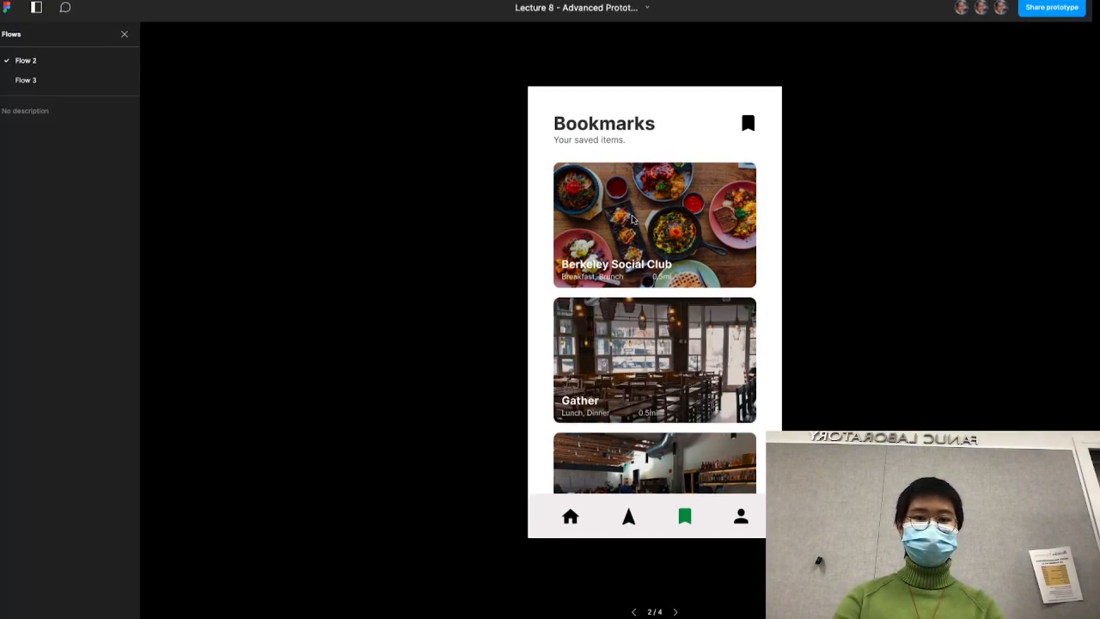
{"action": "left_click_drag", "start_coordinate": [679, 356], "coordinate": [509, 294]}
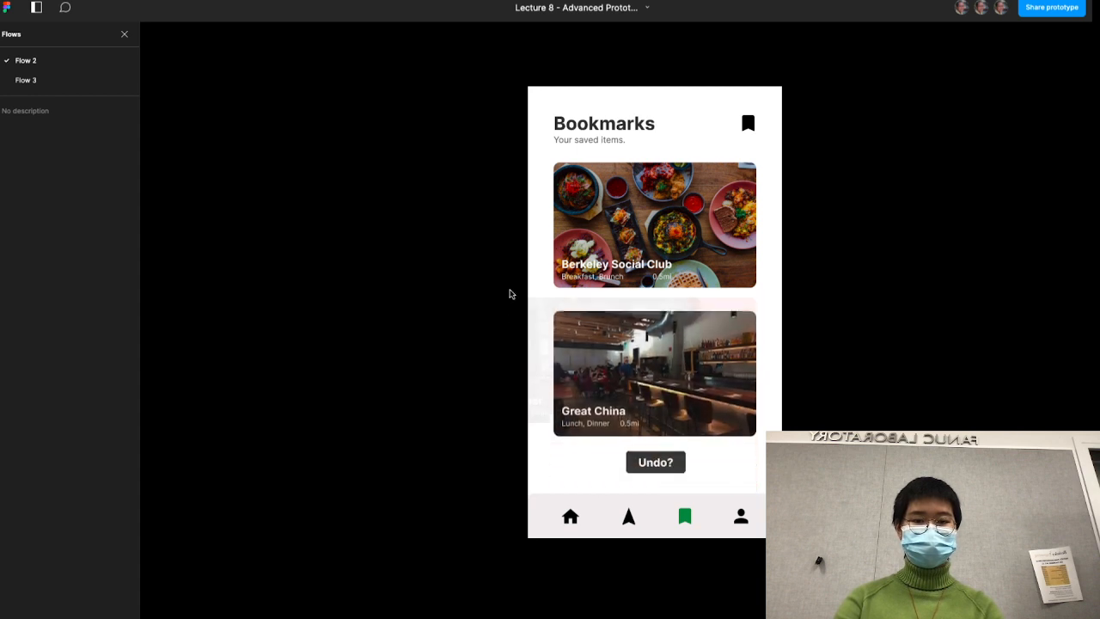
{"action": "left_click", "coordinate": [629, 515]}
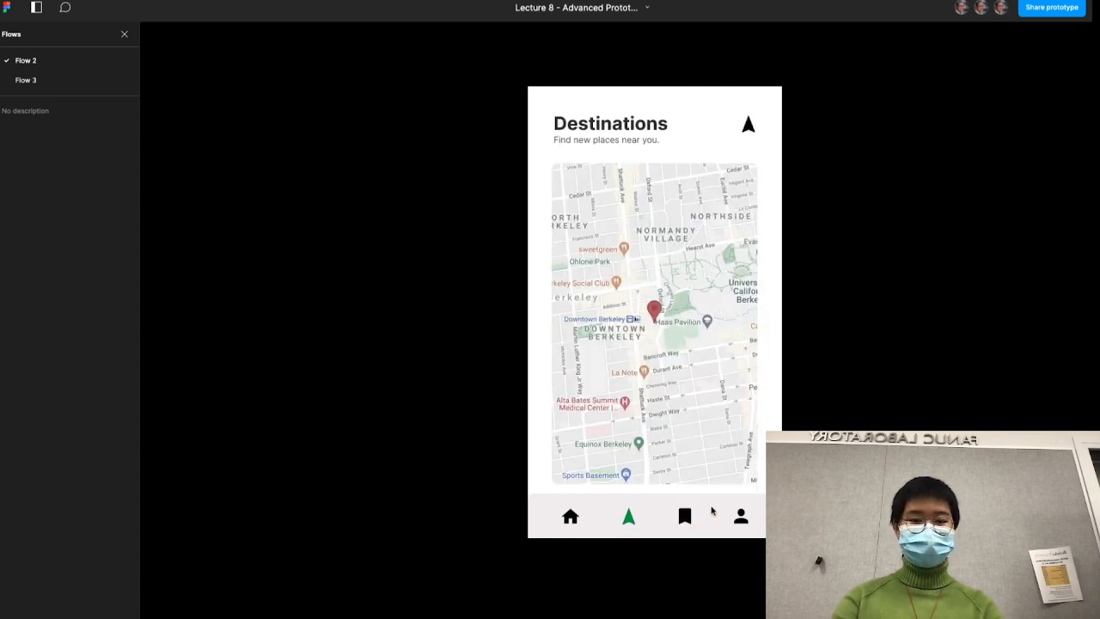
{"action": "left_click", "coordinate": [95, 80]}
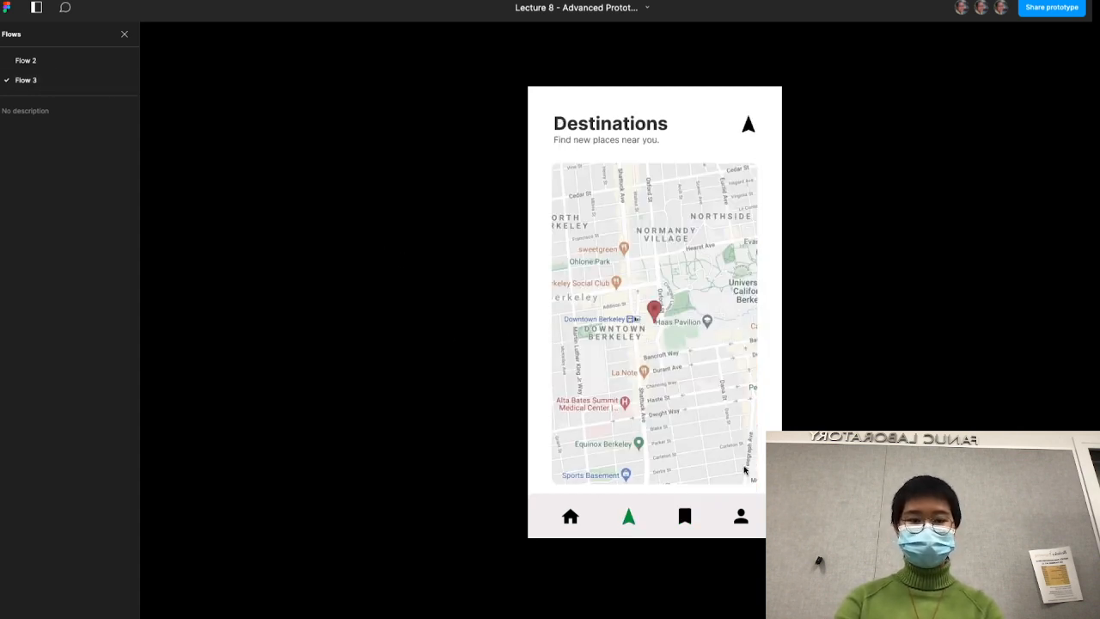
{"action": "left_click", "coordinate": [693, 521]}
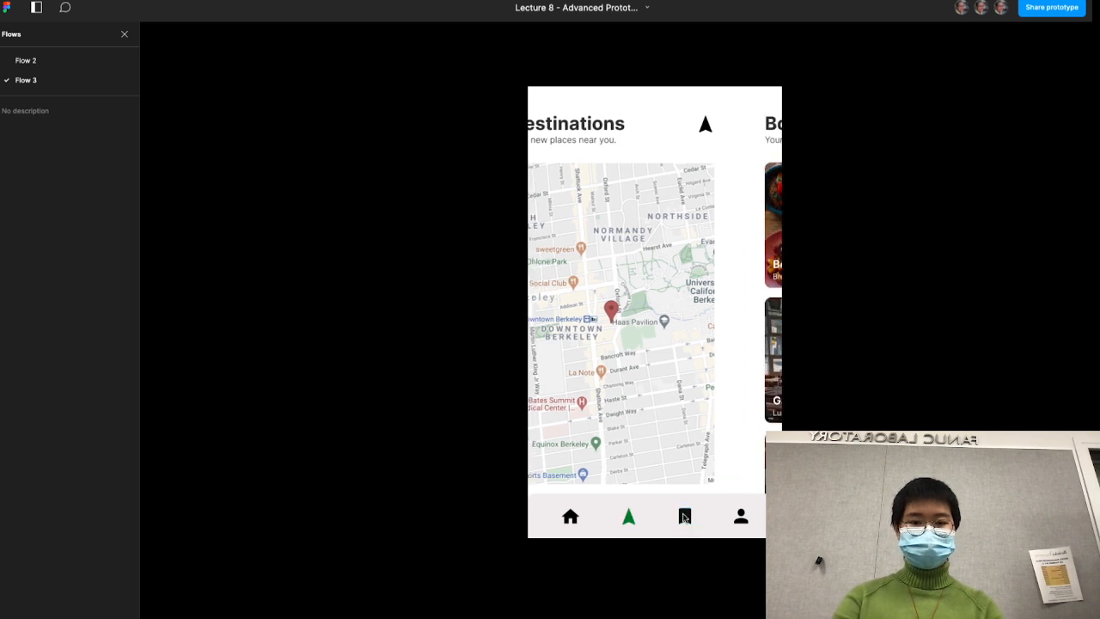
{"action": "left_click_drag", "start_coordinate": [741, 353], "coordinate": [611, 367]}
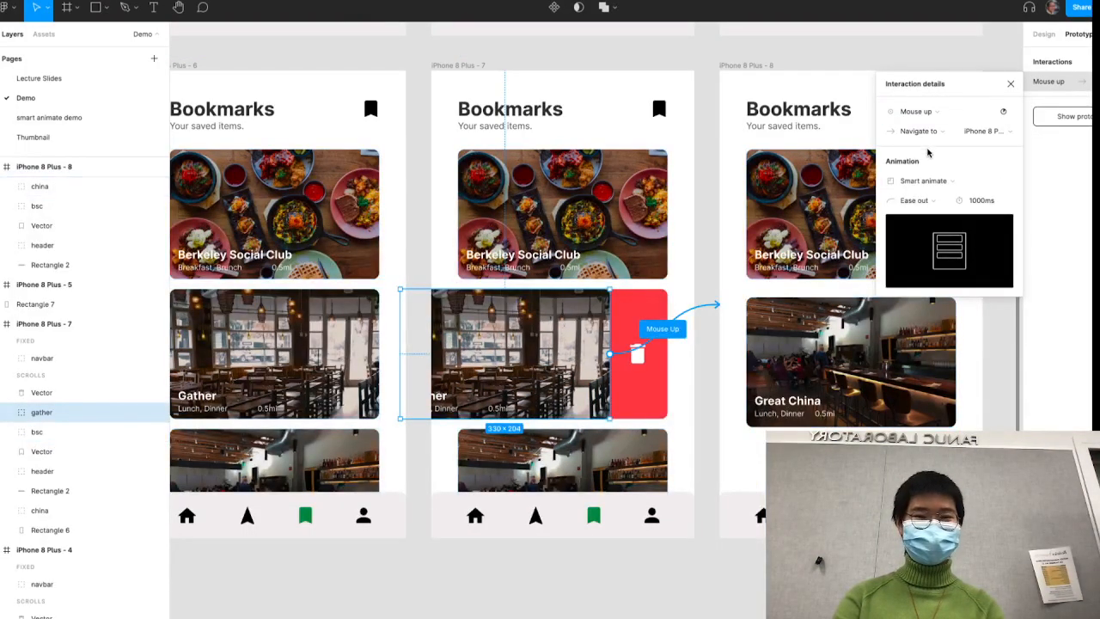
- Change the swiped Gather card's trigger in iPhone 8 Plus - 7 to Mouse leave and test the swipe in Flow 3
{"action": "left_click", "coordinate": [936, 111]}
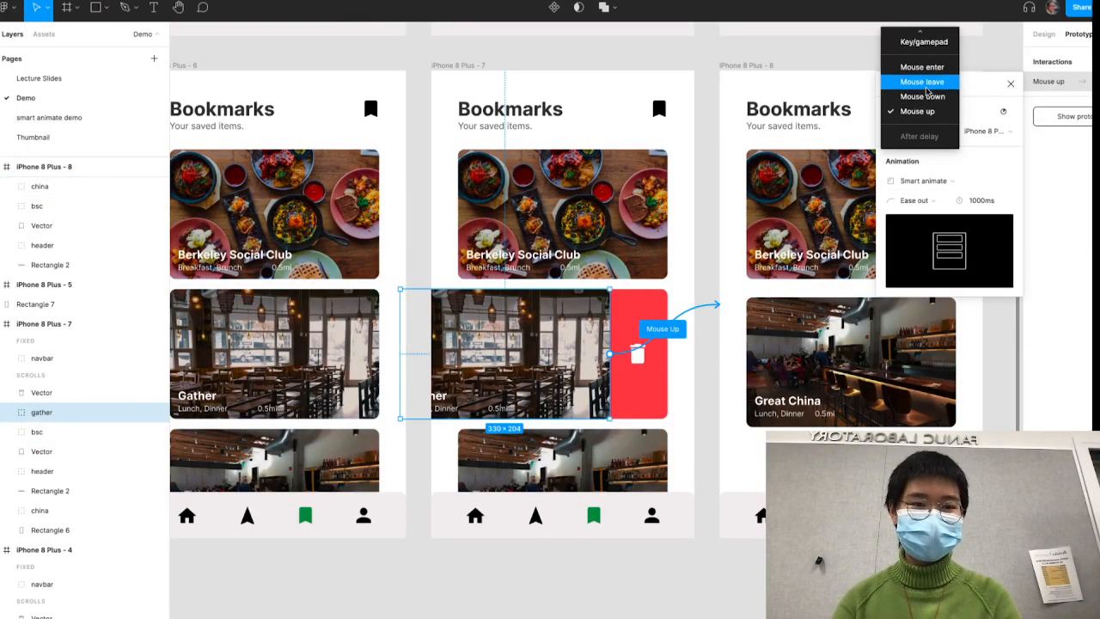
{"action": "left_click", "coordinate": [921, 82]}
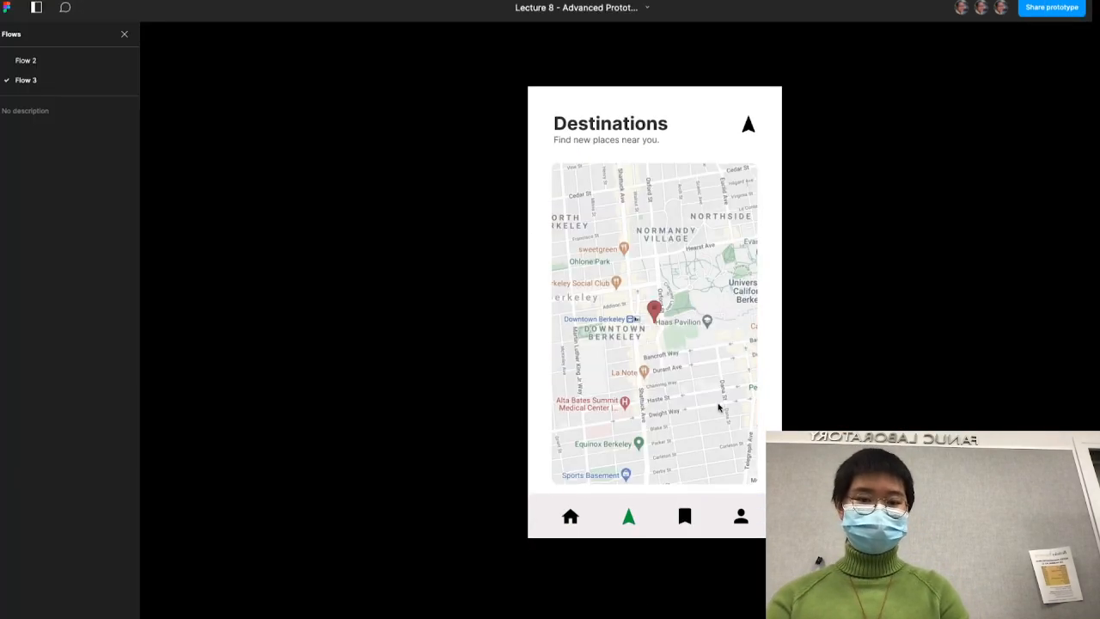
{"action": "left_click", "coordinate": [688, 518]}
{"action": "left_click_drag", "start_coordinate": [713, 334], "coordinate": [631, 331]}
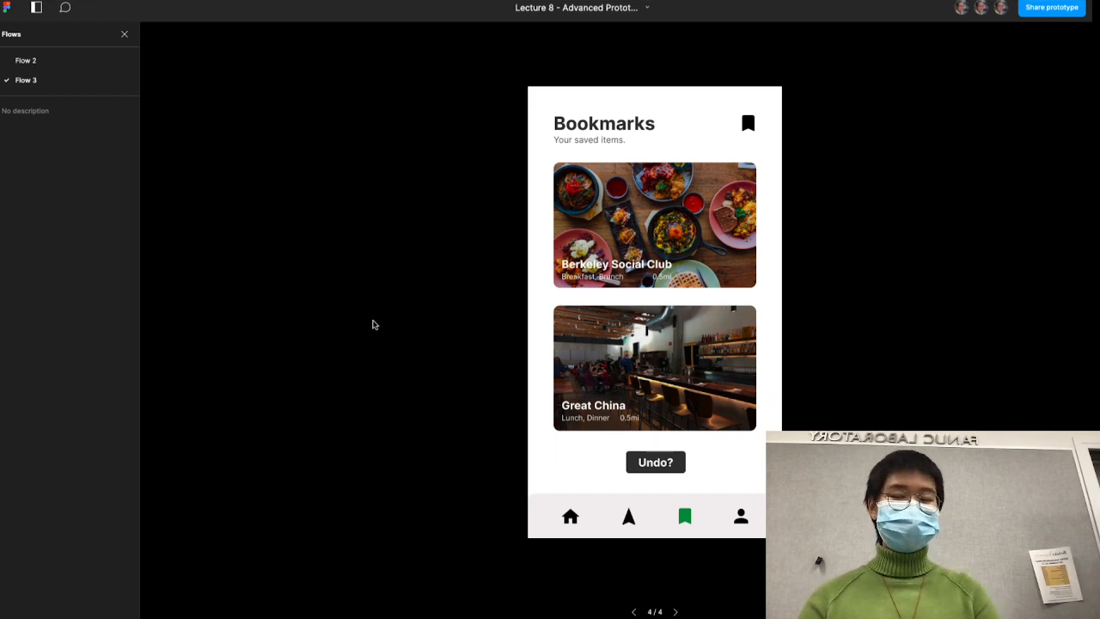
{"action": "left_click", "coordinate": [125, 2]}
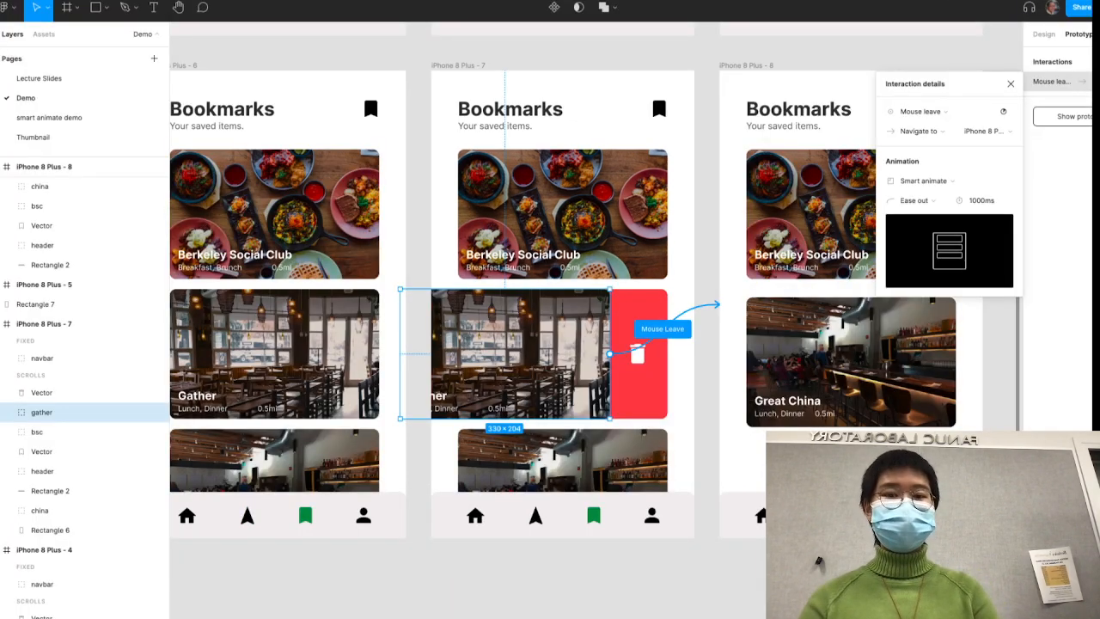
- Set the Push transition from the bookmark icon in iPhone 8 Plus - 9 to iPhone 8 Plus - 6 to 300 ms
{"action": "left_click", "coordinate": [444, 214]}
{"action": "scroll", "coordinate": [445, 214], "scroll_direction": "down", "scroll_amount": 5}
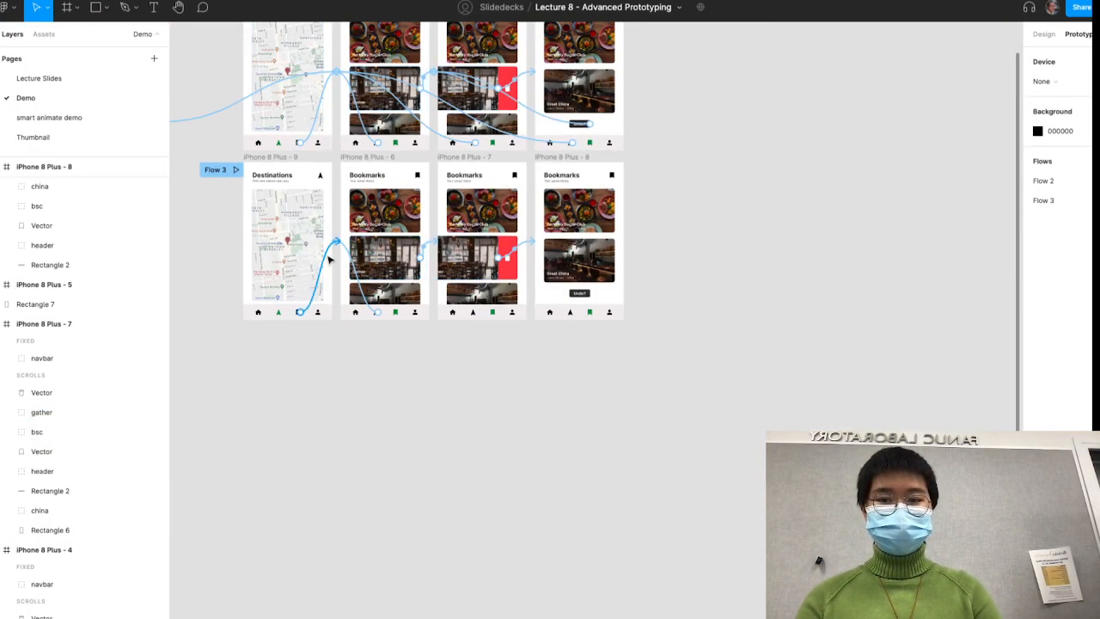
{"action": "left_click", "coordinate": [327, 255]}
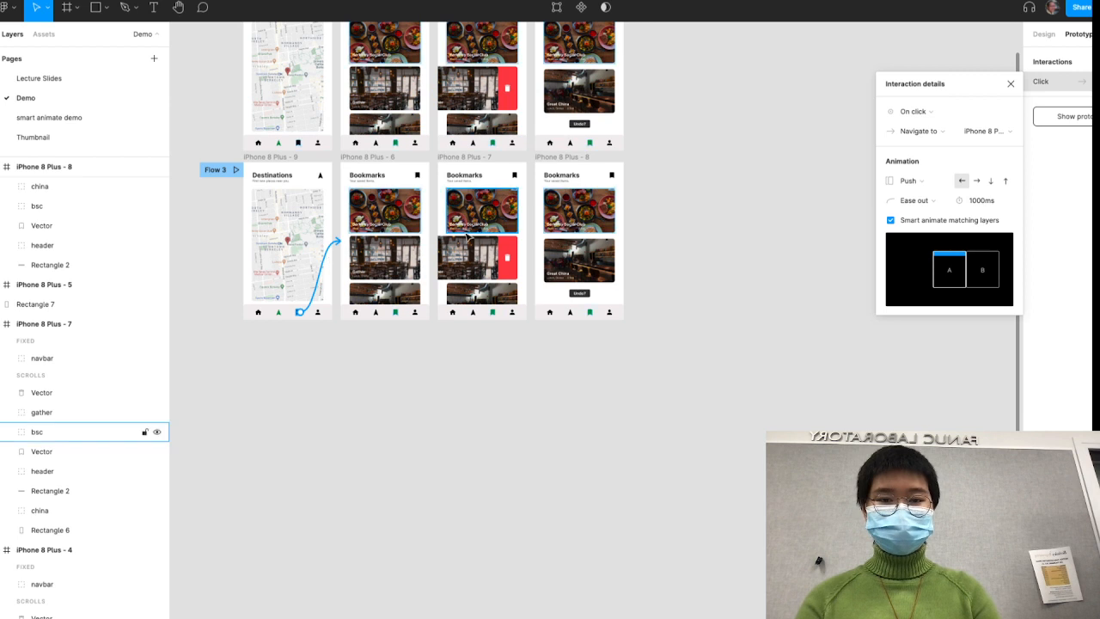
{"action": "left_click", "coordinate": [976, 207]}
{"action": "key", "text": "Return"}
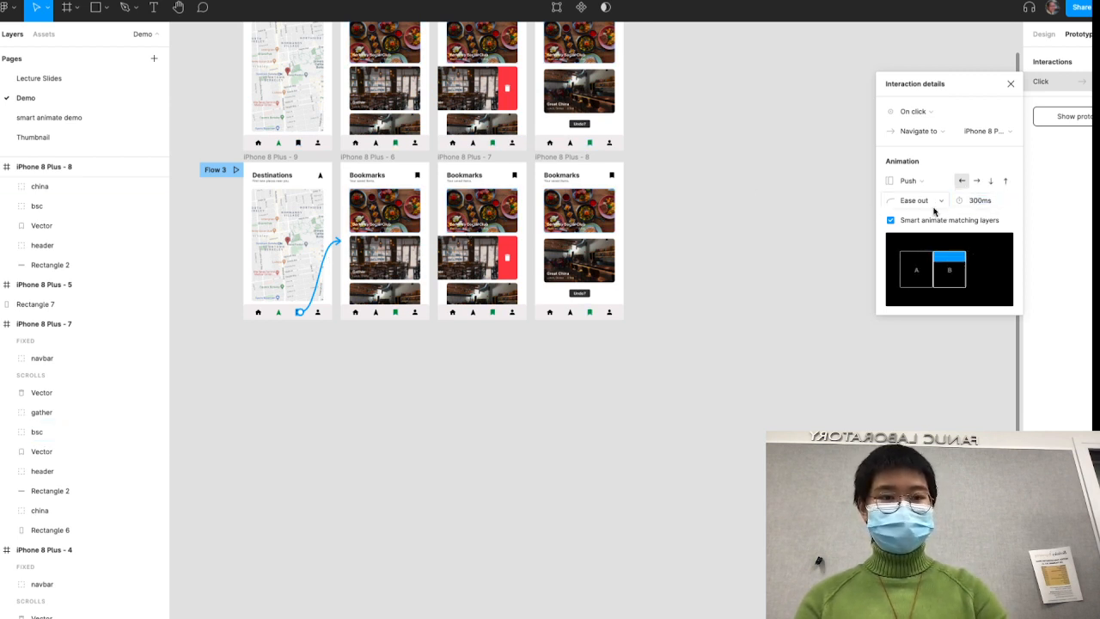
{"action": "left_click", "coordinate": [551, 494]}
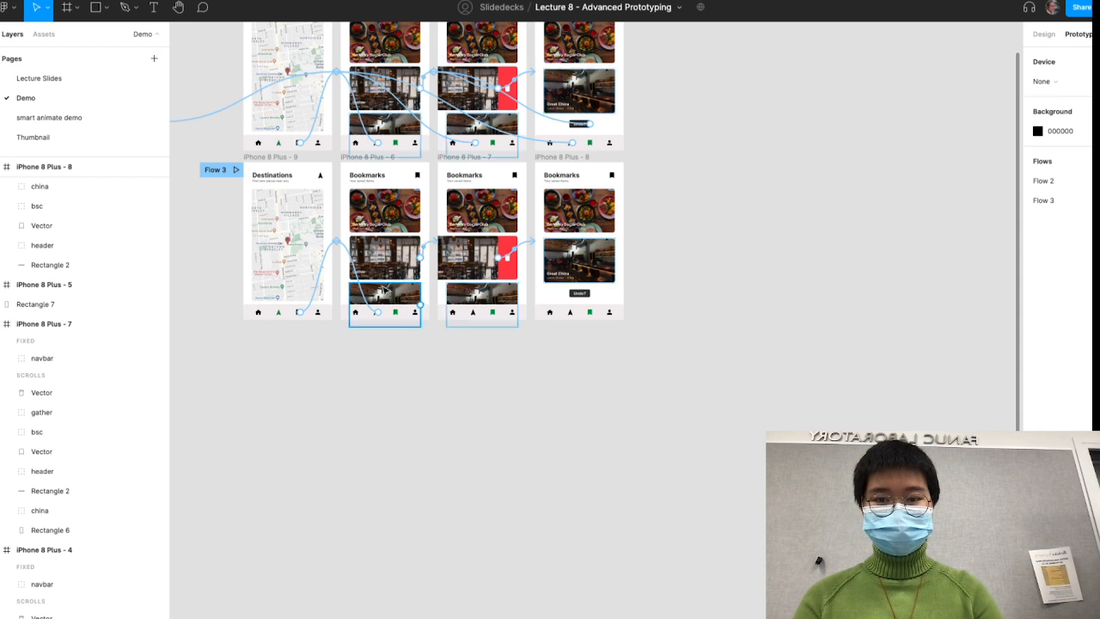
- Set the Push transition from the arrow icon in iPhone 8 Plus - 6 back to iPhone 8 Plus - 9 to 300 ms
{"action": "left_click", "coordinate": [369, 299]}
{"action": "left_click", "coordinate": [976, 204]}
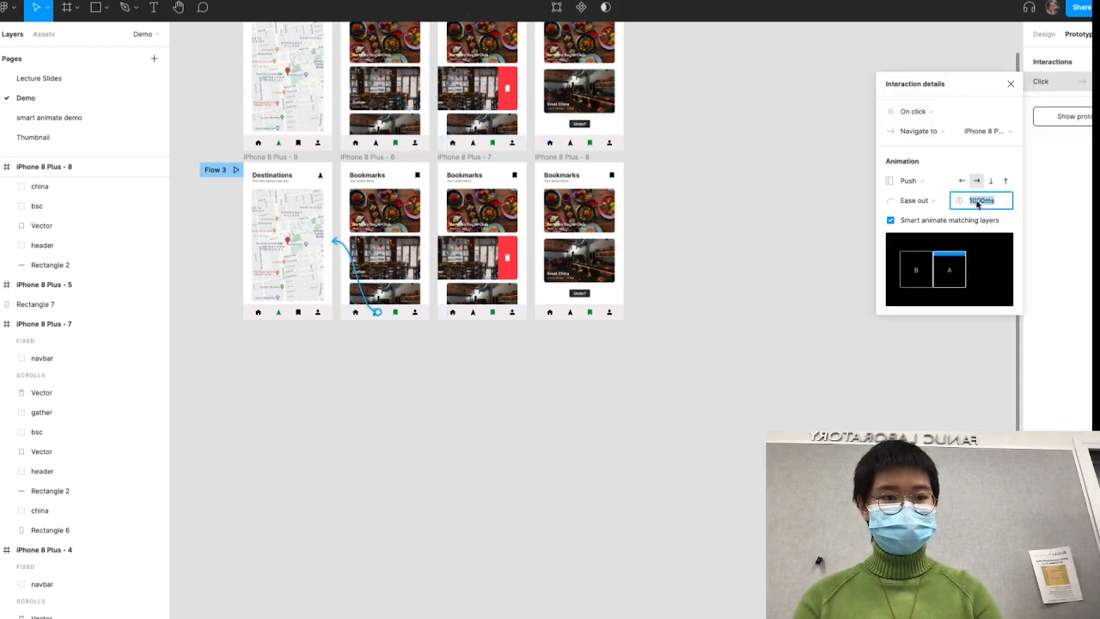
{"action": "type", "text": "3"}
{"action": "key", "text": "Return"}
{"action": "left_click", "coordinate": [593, 370]}
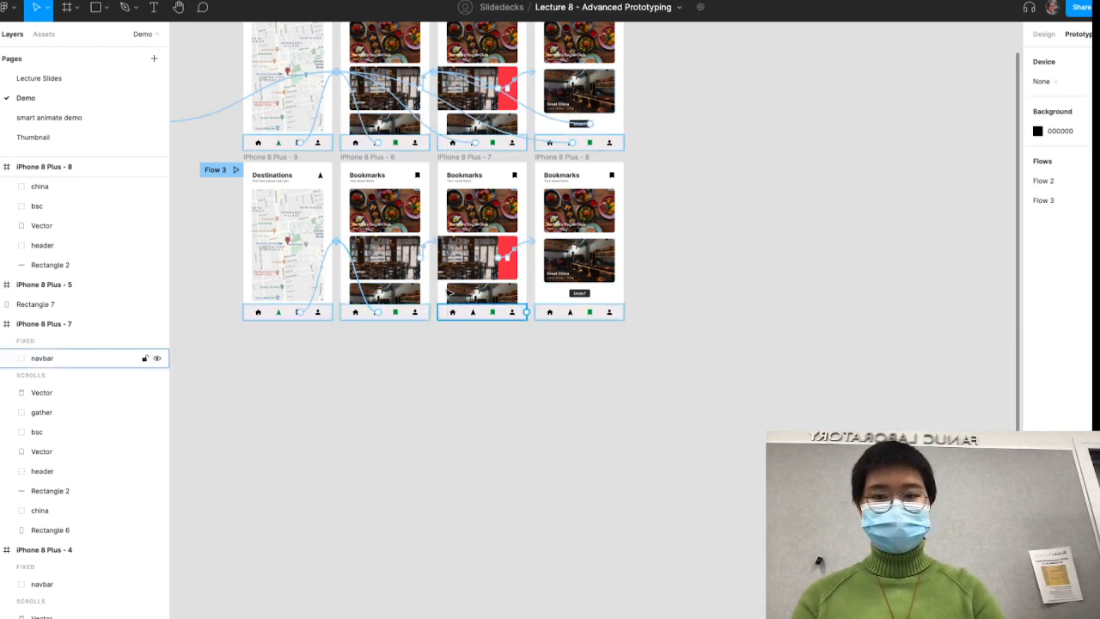
- Set the On drag Smart animate duration of the Gather card in iPhone 8 Plus - 6 to 300 ms
{"action": "left_click", "coordinate": [430, 248]}
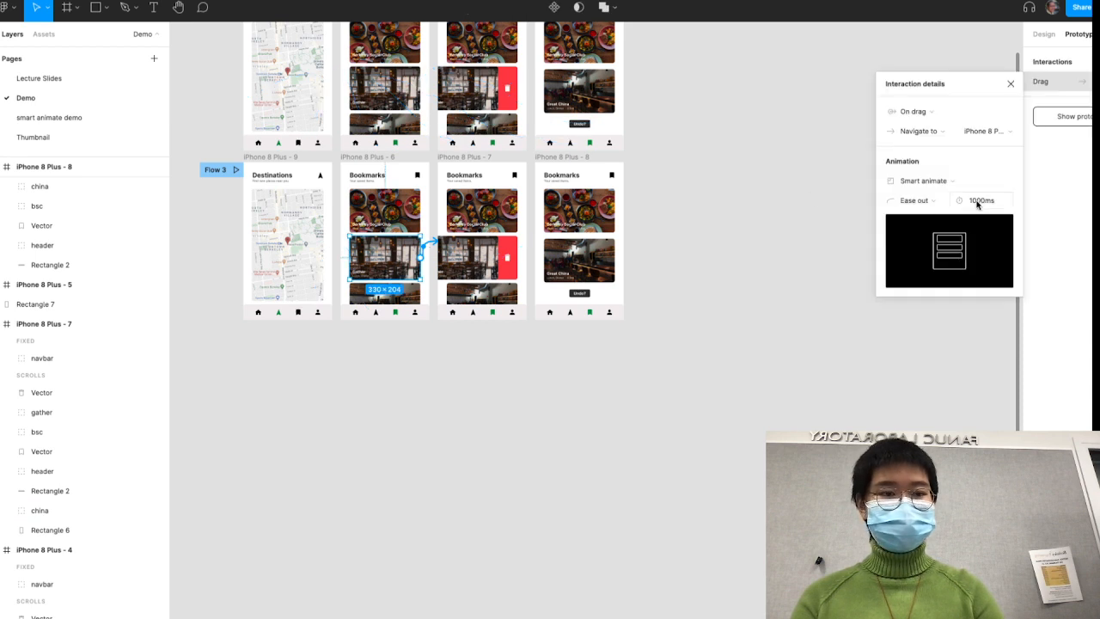
{"action": "left_click_drag", "start_coordinate": [976, 203], "coordinate": [928, 203]}
{"action": "type", "text": "3"}
{"action": "left_click", "coordinate": [394, 580]}
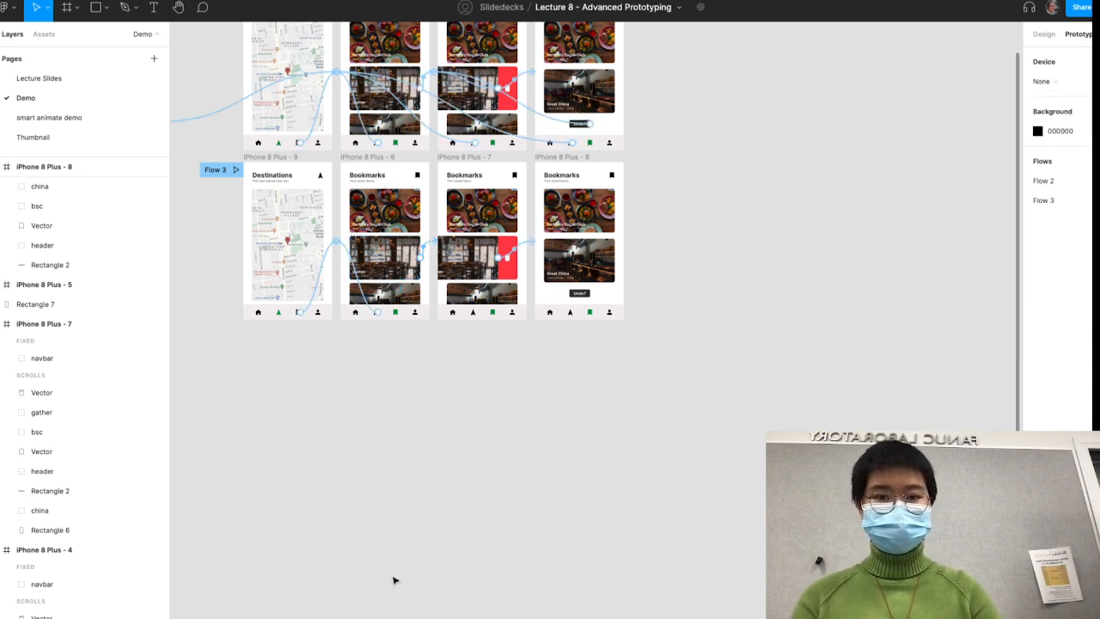
- Set the Mouse leave Smart animate duration of the swiped Gather card in iPhone 8 Plus - 7 to 300 ms
{"action": "left_click", "coordinate": [529, 245]}
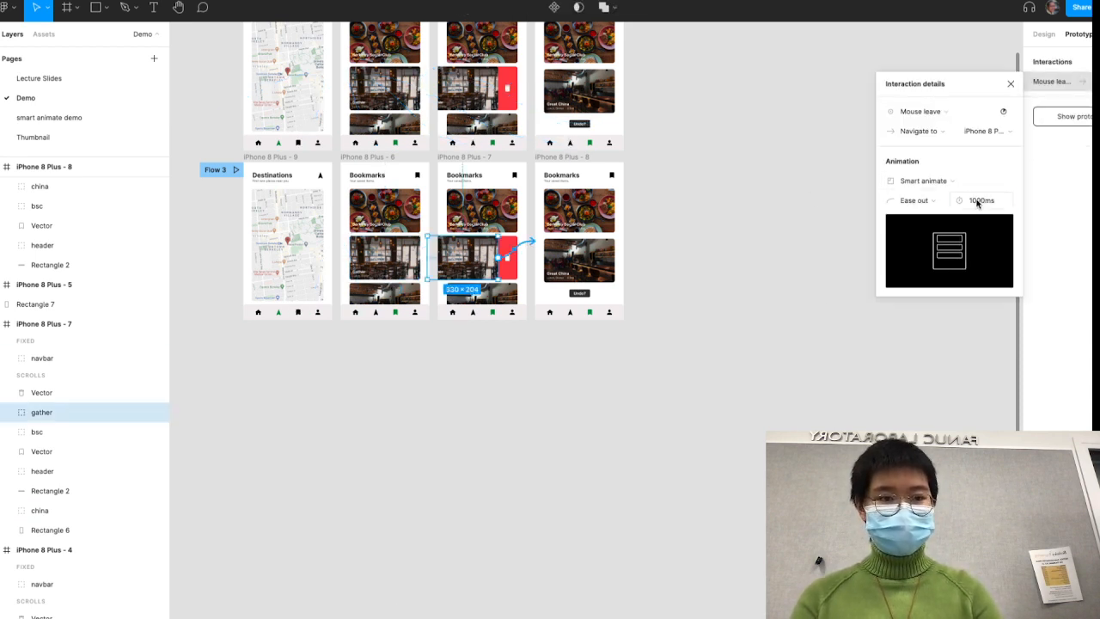
{"action": "left_click_drag", "start_coordinate": [985, 201], "coordinate": [945, 210]}
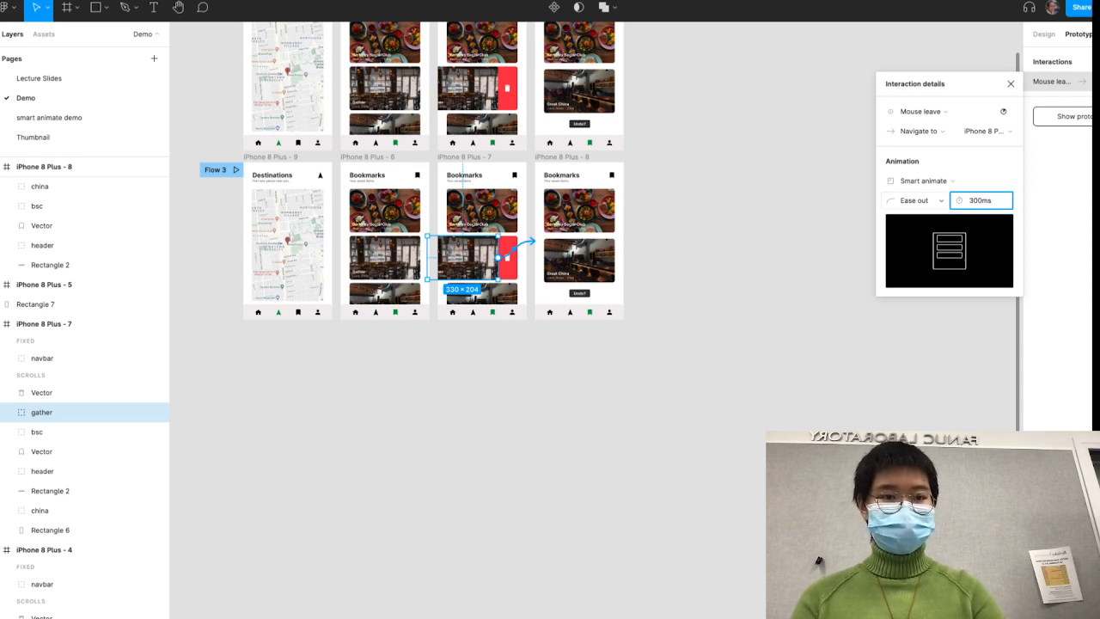
{"action": "type", "text": "3"}
{"action": "key", "text": "Return"}
{"action": "left_click", "coordinate": [707, 314]}
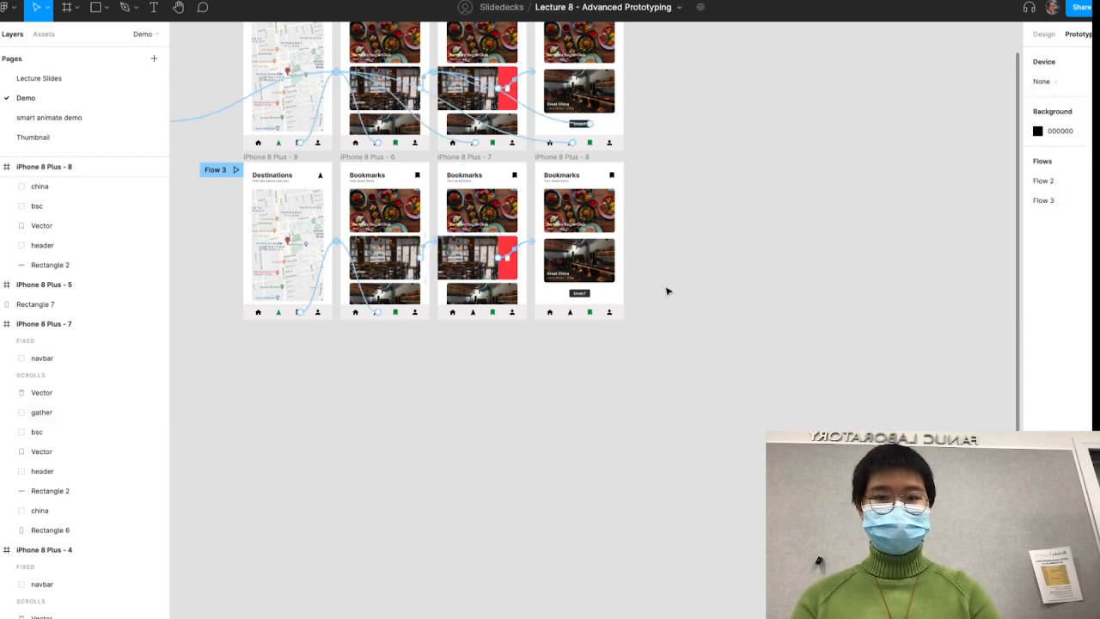
- Link the Undo? button in iPhone 8 Plus - 8 to frame iPhone 8 Plus - 6 with an On click Smart animate transition
{"action": "scroll", "coordinate": [667, 291], "scroll_direction": "up", "scroll_amount": 1}
{"action": "scroll", "coordinate": [668, 290], "scroll_direction": "left", "scroll_amount": 1}
{"action": "scroll", "coordinate": [668, 291], "scroll_direction": "up", "scroll_amount": 2}
{"action": "scroll", "coordinate": [667, 290], "scroll_direction": "up", "scroll_amount": 5}
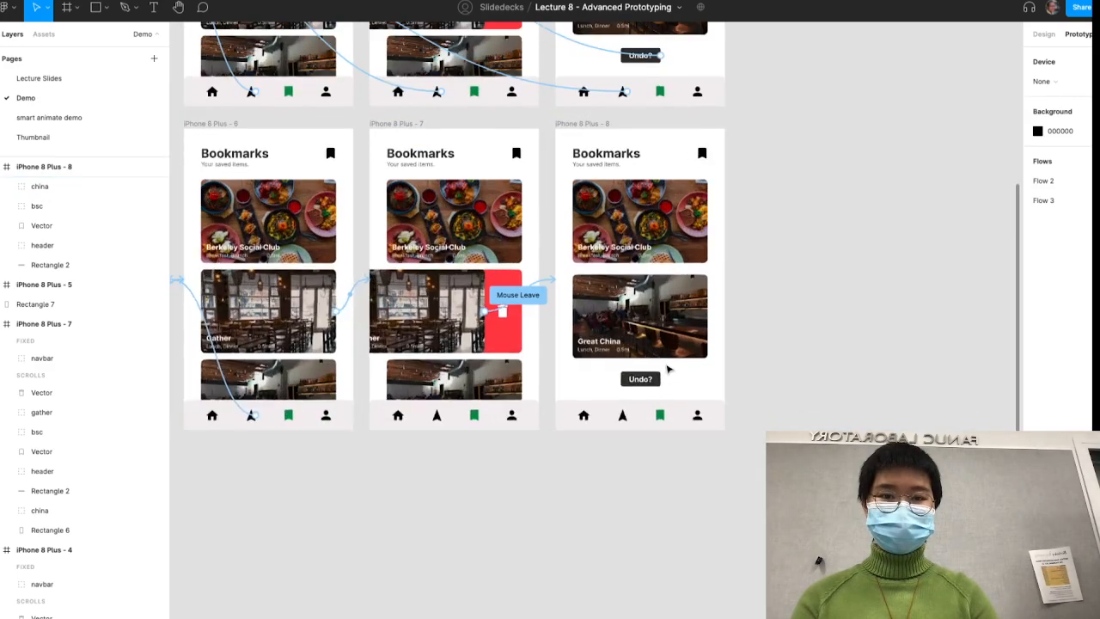
{"action": "left_click", "coordinate": [658, 504]}
{"action": "scroll", "coordinate": [658, 507], "scroll_direction": "down", "scroll_amount": 5}
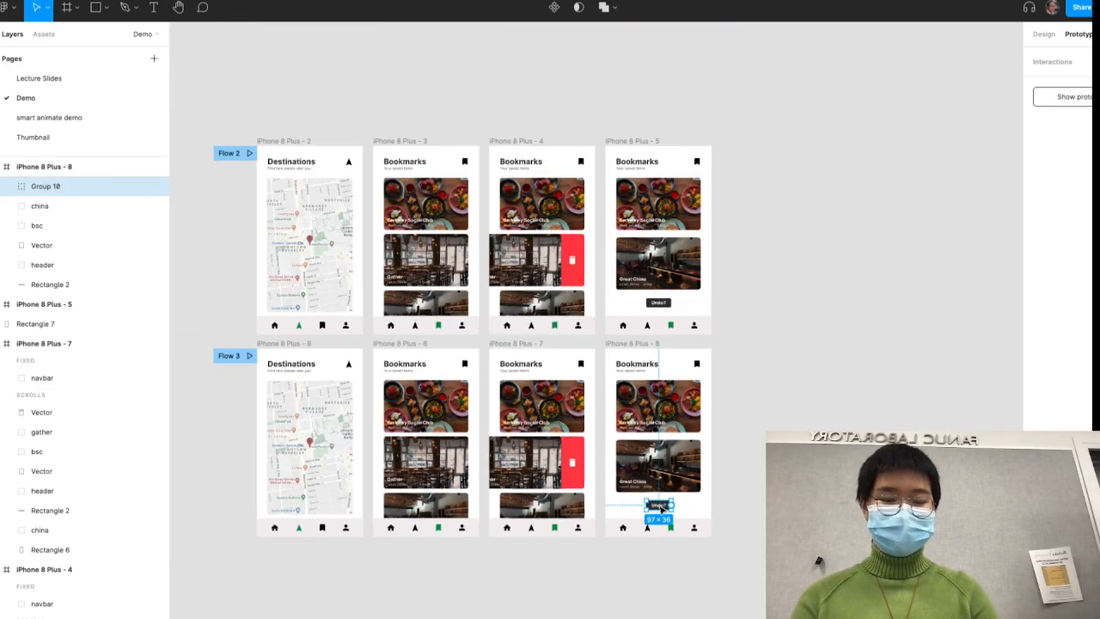
{"action": "scroll", "coordinate": [661, 510], "scroll_direction": "left", "scroll_amount": 1}
{"action": "scroll", "coordinate": [662, 510], "scroll_direction": "up", "scroll_amount": 5}
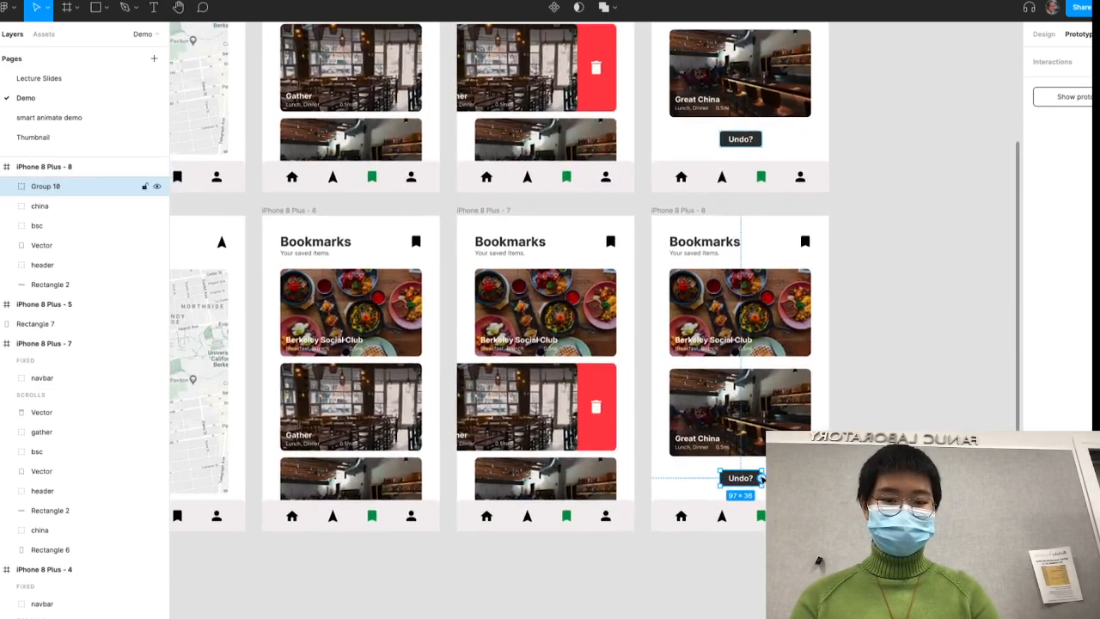
{"action": "left_click_drag", "start_coordinate": [760, 477], "coordinate": [426, 494]}
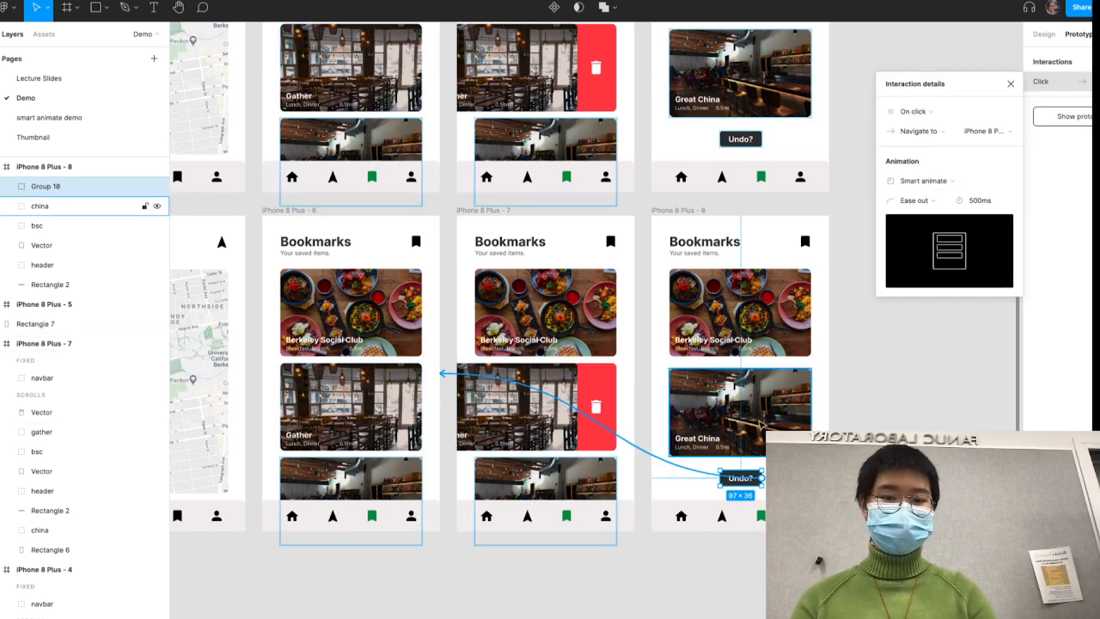
{"action": "key", "text": "Escape"}
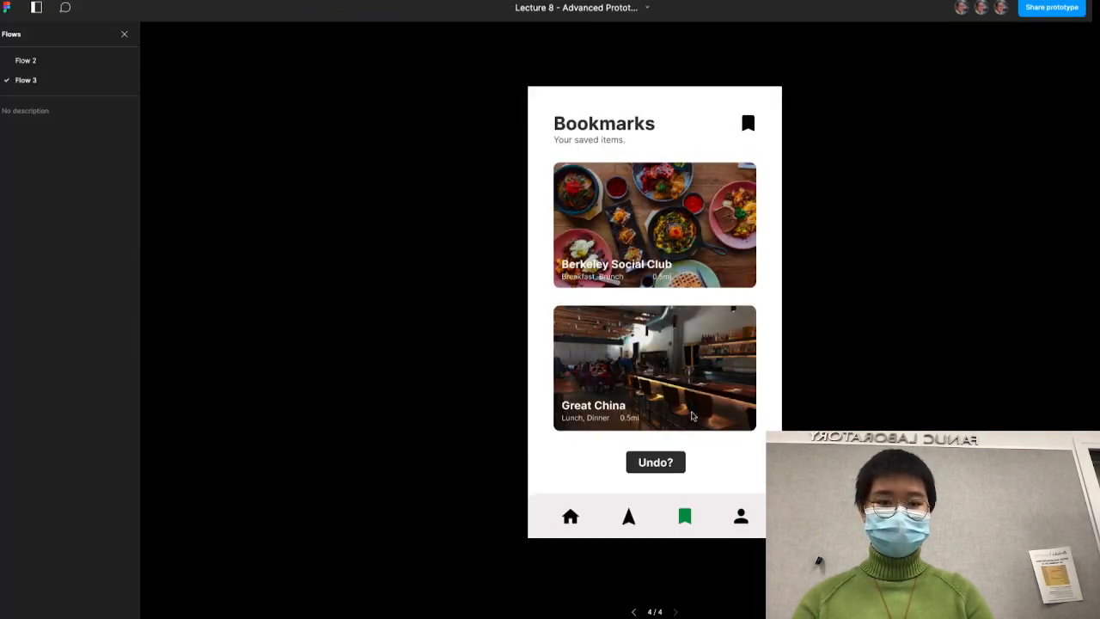
- Test the Flow 3 prototype by switching between Destinations and Bookmarks, swiping away the Gather card and undoing the deletion
{"action": "left_click", "coordinate": [656, 455]}
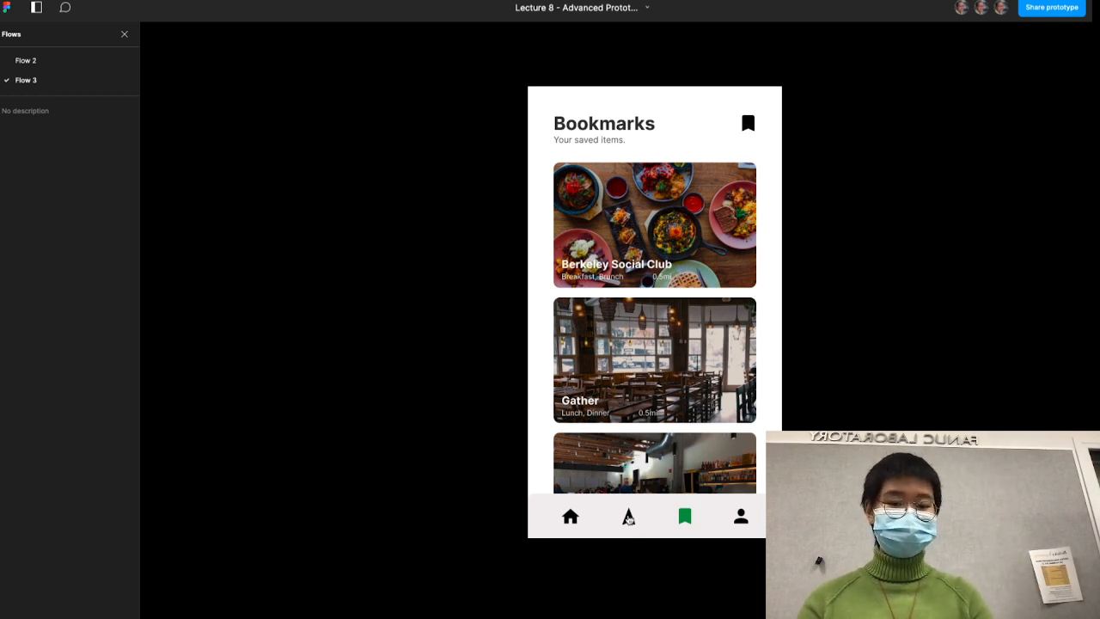
{"action": "left_click", "coordinate": [630, 519]}
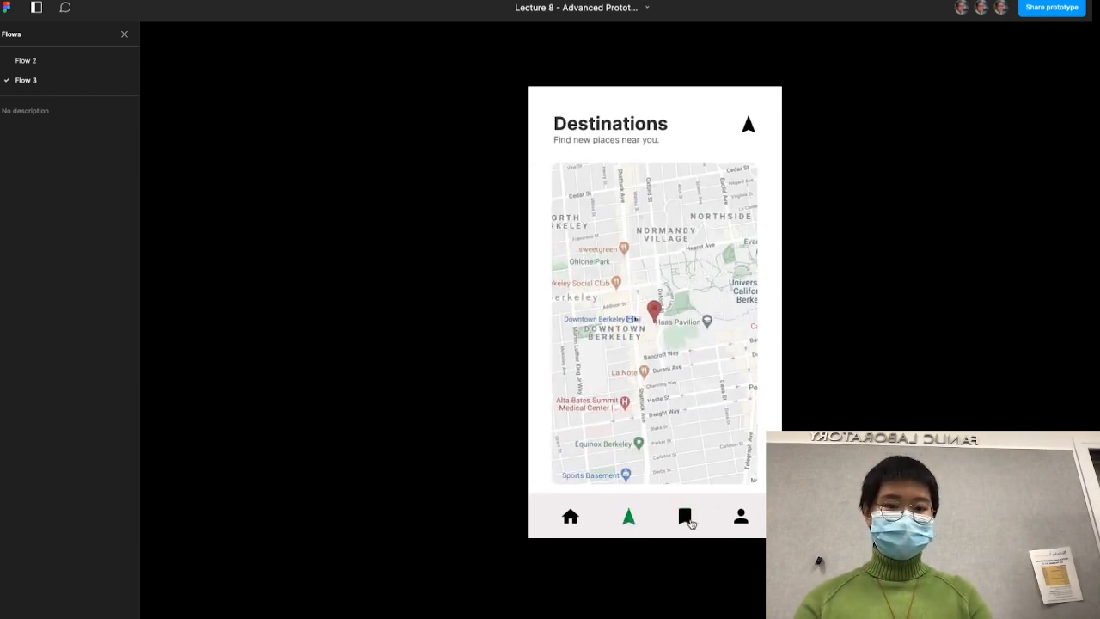
{"action": "left_click", "coordinate": [687, 520]}
{"action": "left_click_drag", "start_coordinate": [706, 386], "coordinate": [620, 386]}
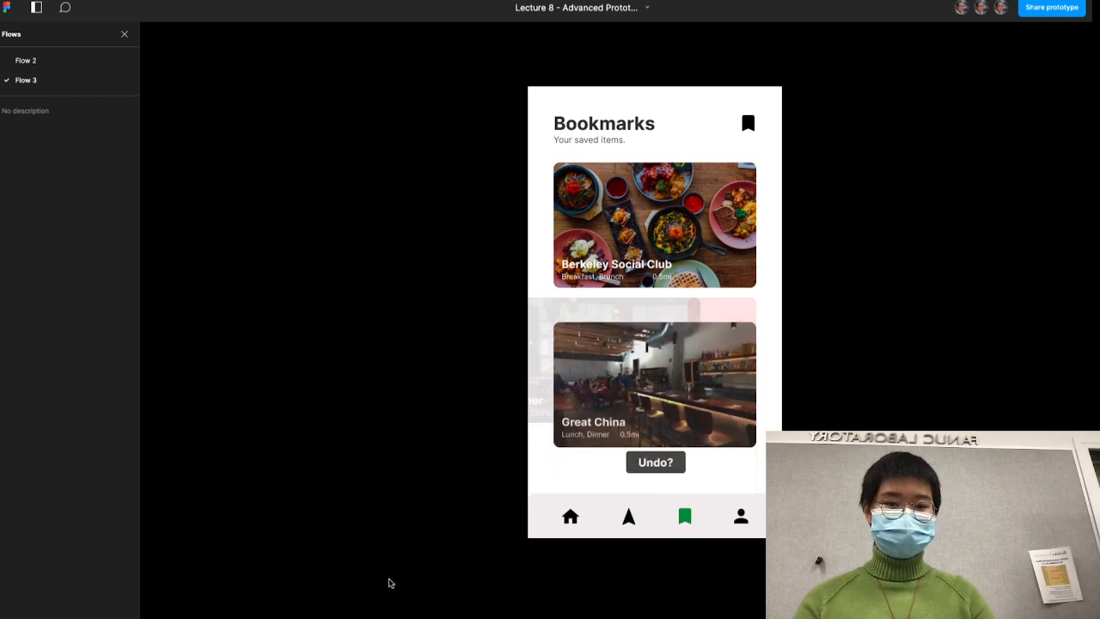
{"action": "left_click", "coordinate": [654, 464]}
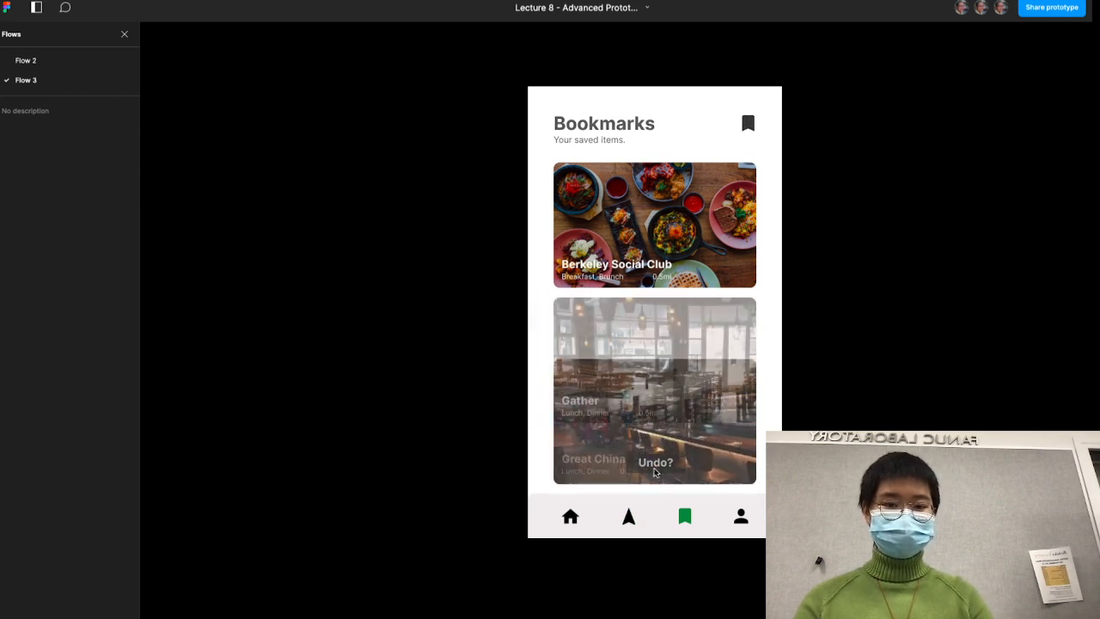
- Test the Destinations and Bookmarks navigation again in the Flow 3 prototype and swipe away the Gather card once more
{"action": "left_click", "coordinate": [629, 516]}
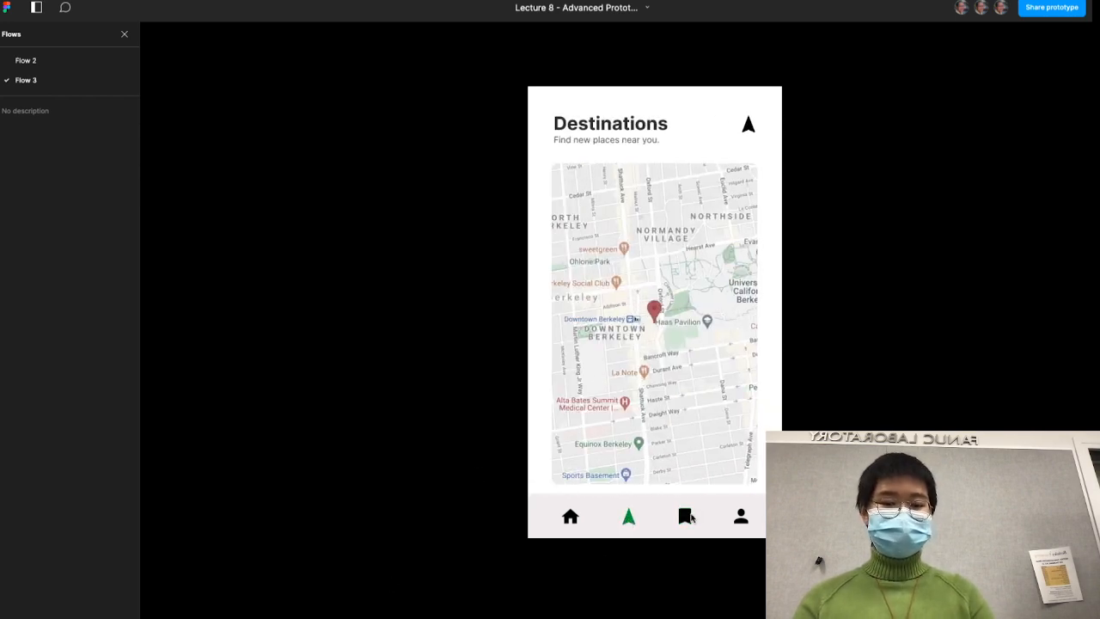
{"action": "left_click", "coordinate": [686, 516]}
{"action": "left_click", "coordinate": [688, 517]}
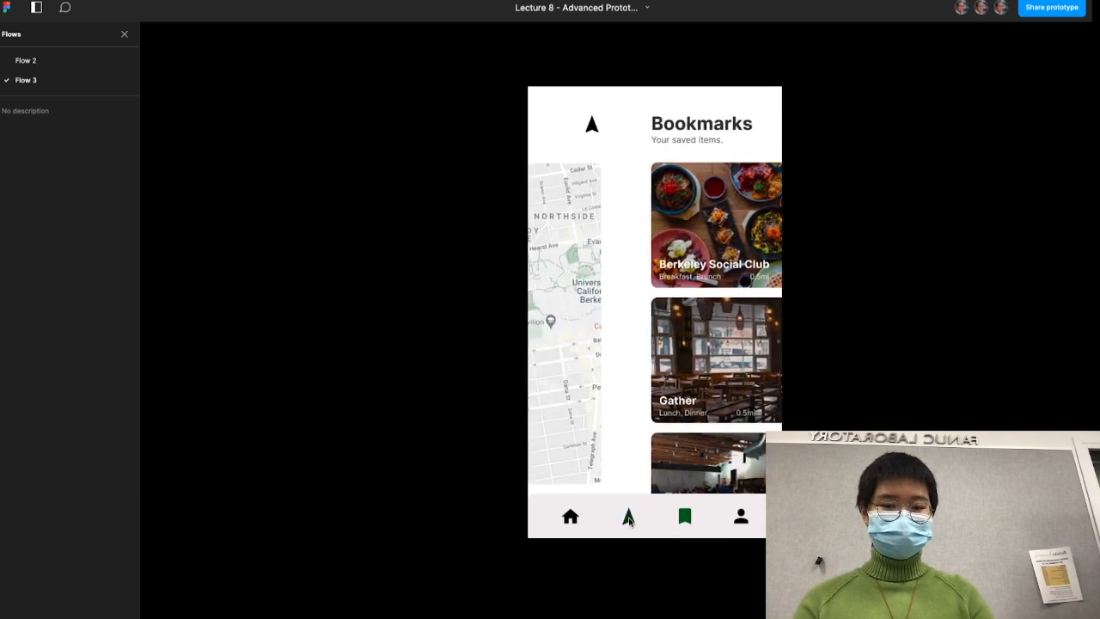
{"action": "left_click", "coordinate": [686, 517]}
{"action": "left_click_drag", "start_coordinate": [687, 371], "coordinate": [424, 406]}
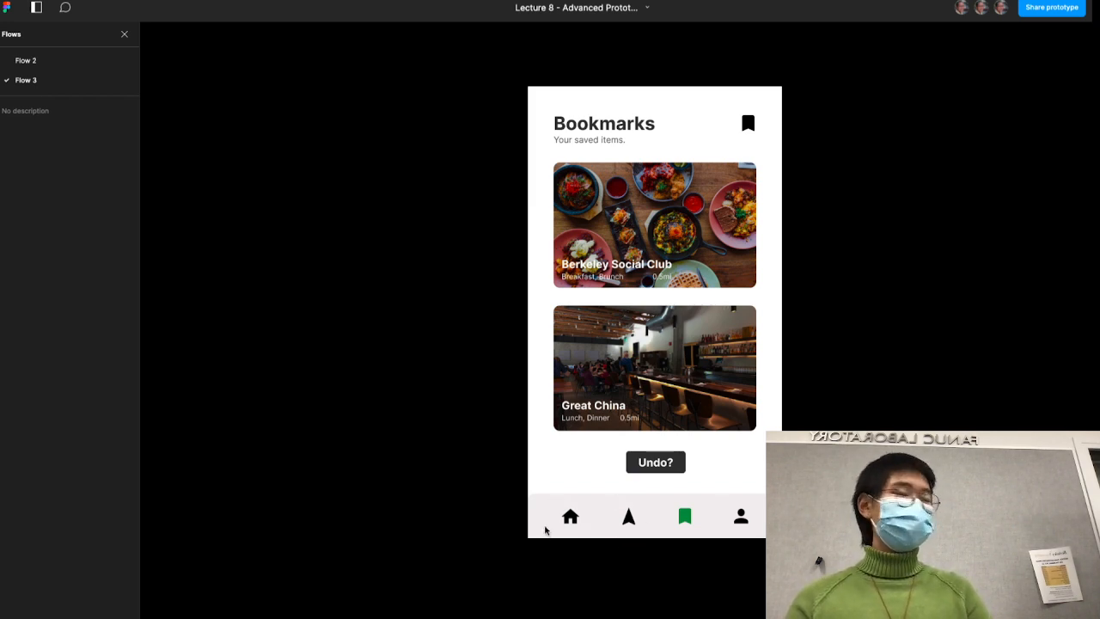
- Return to the Demo canvas, duplicate frame iPhone 8 Plus - 6 below the Flow 3 row, and delete the copy
{"action": "key", "text": "ctrl+Tab"}
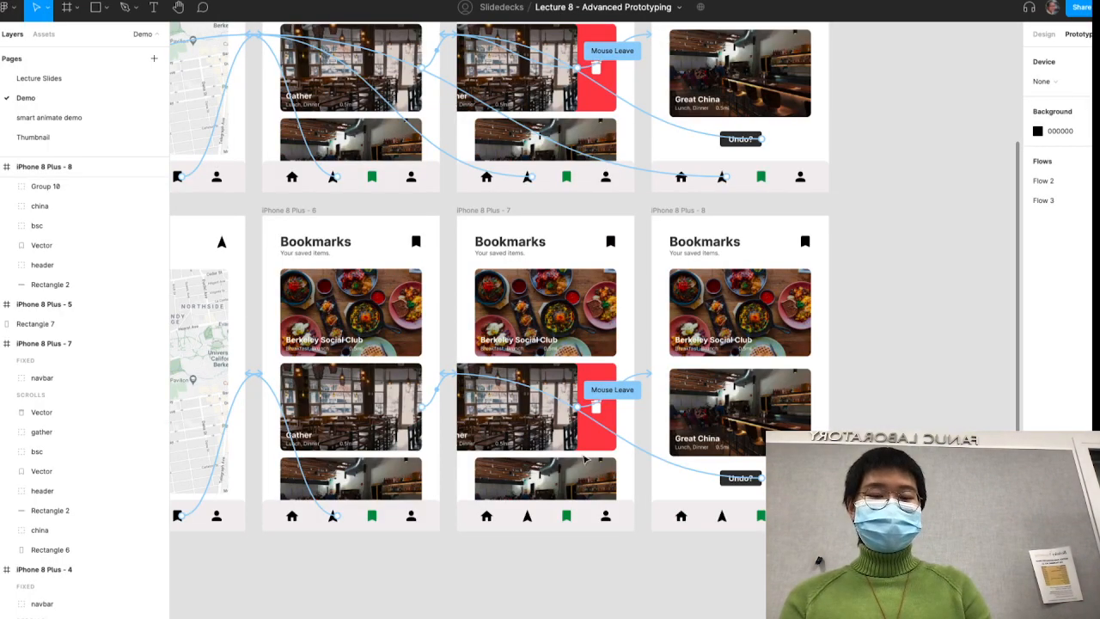
{"action": "scroll", "coordinate": [619, 562], "scroll_direction": "down", "scroll_amount": 5}
{"action": "scroll", "coordinate": [619, 562], "scroll_direction": "left", "scroll_amount": 2}
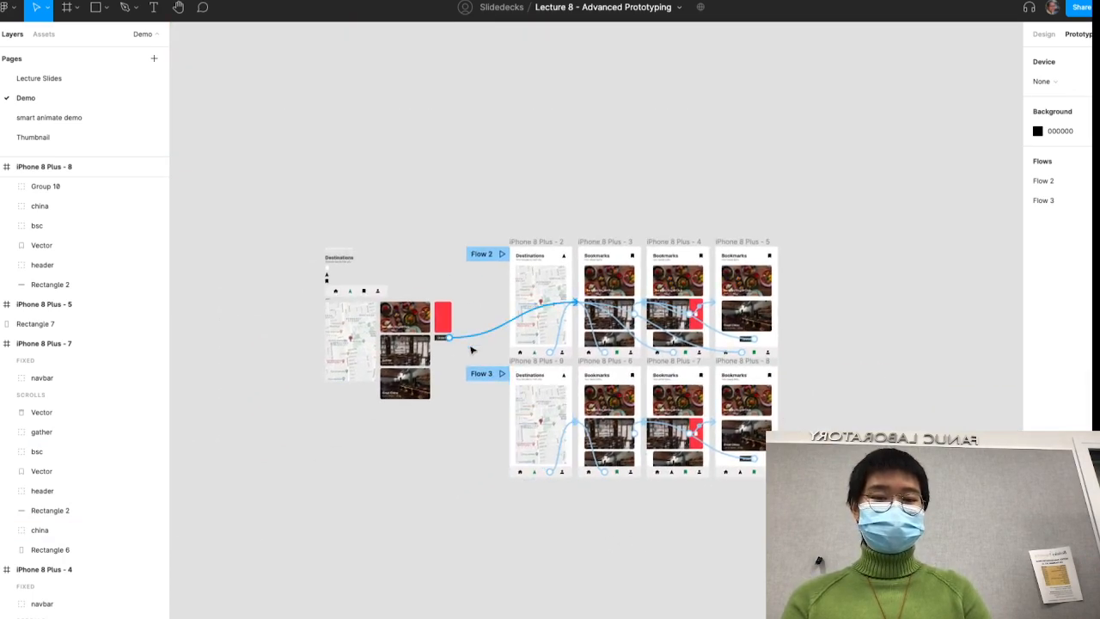
{"action": "scroll", "coordinate": [482, 368], "scroll_direction": "up", "scroll_amount": 4}
{"action": "scroll", "coordinate": [765, 407], "scroll_direction": "down", "scroll_amount": 5}
{"action": "scroll", "coordinate": [765, 407], "scroll_direction": "right", "scroll_amount": 4}
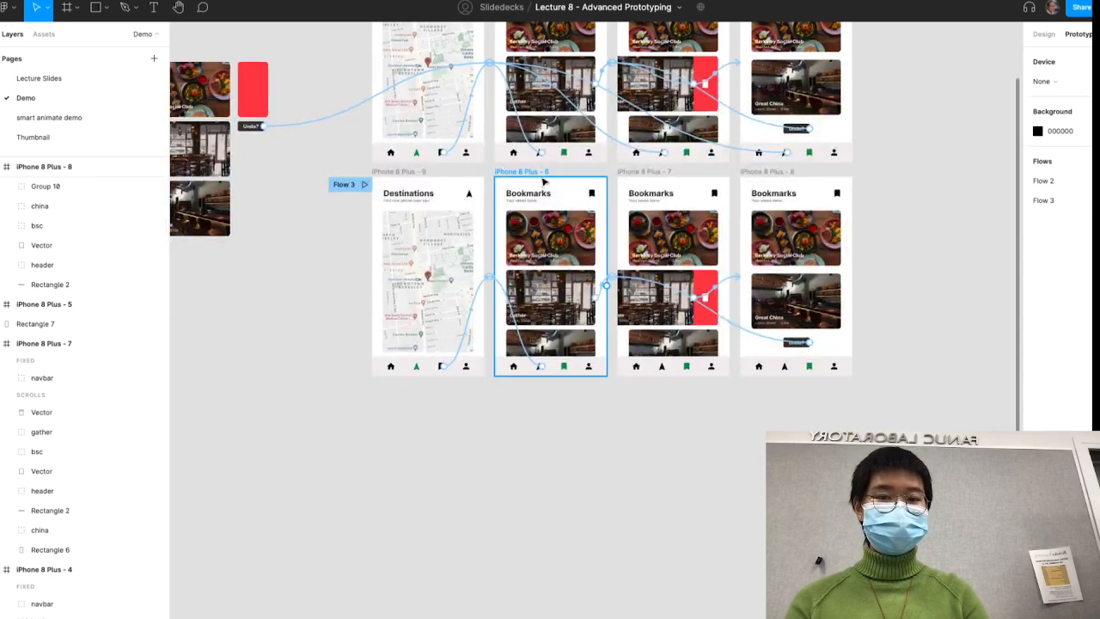
{"action": "left_click_drag", "start_coordinate": [540, 175], "coordinate": [539, 391]}
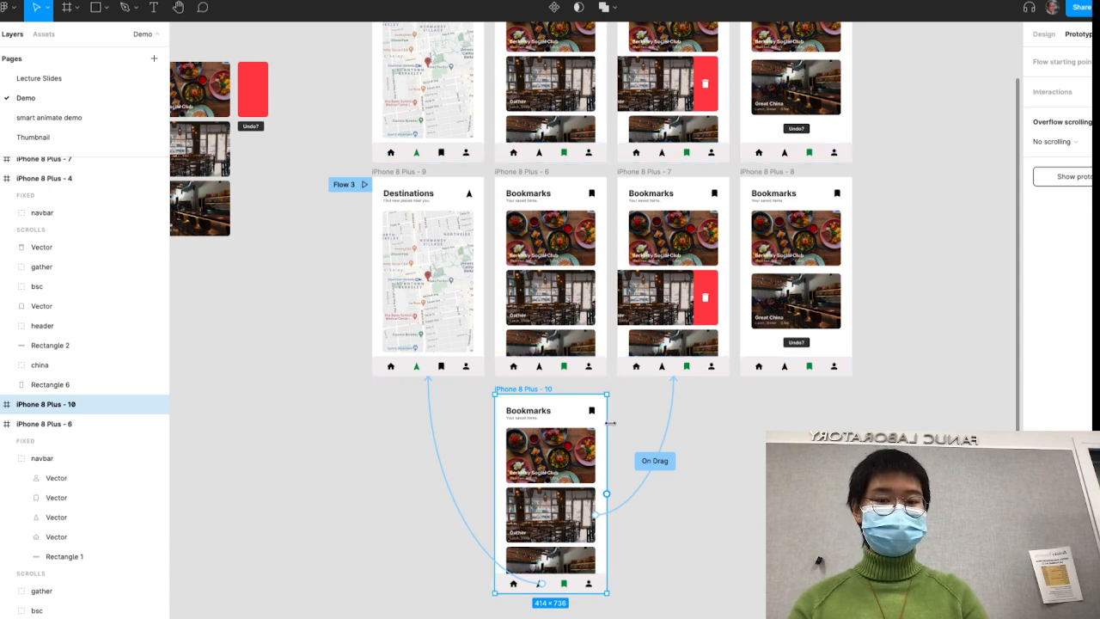
{"action": "key", "text": "Delete"}
{"action": "left_click", "coordinate": [540, 171]}
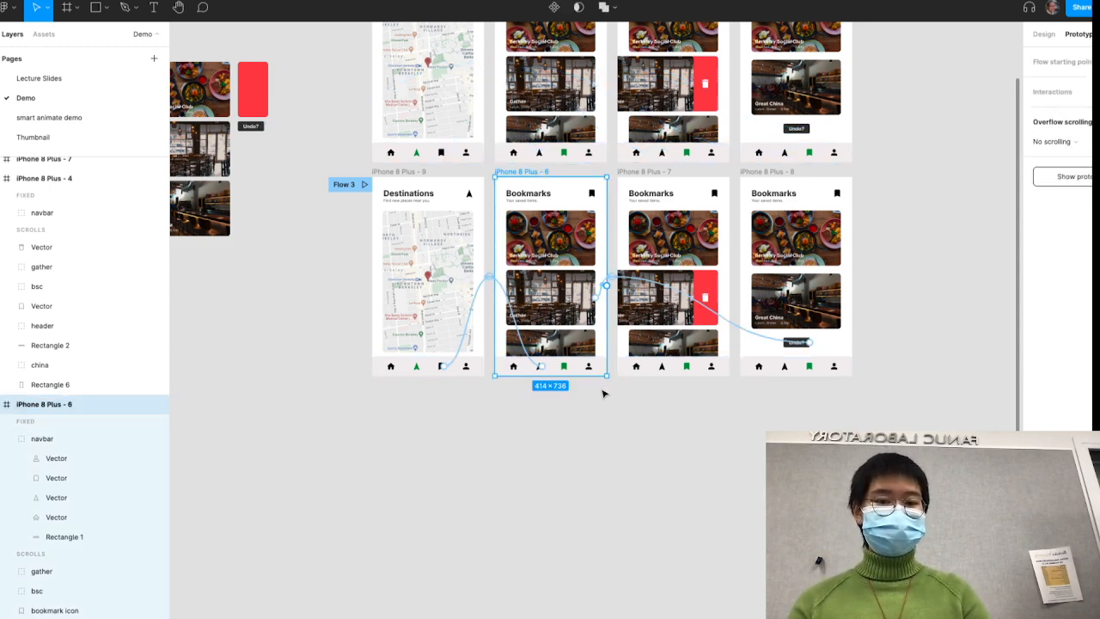
{"action": "left_click", "coordinate": [716, 498]}
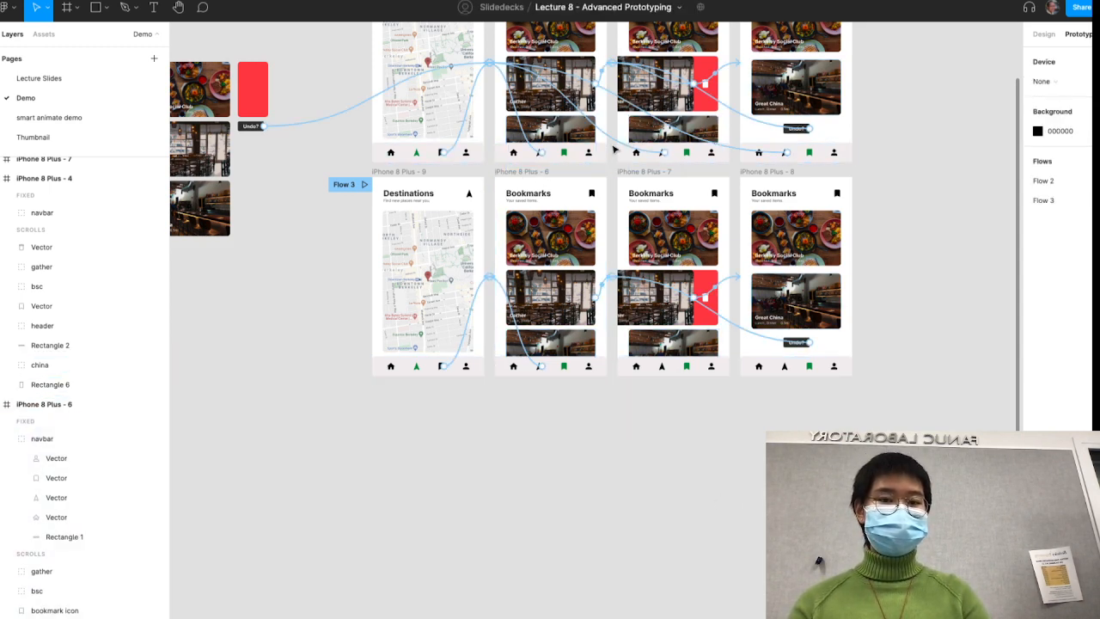
- Link the navbar arrow icon in iPhone 8 Plus - 7 to frame iPhone 8 Plus - 9 with an On click Push transition
{"action": "double_click", "coordinate": [662, 367]}
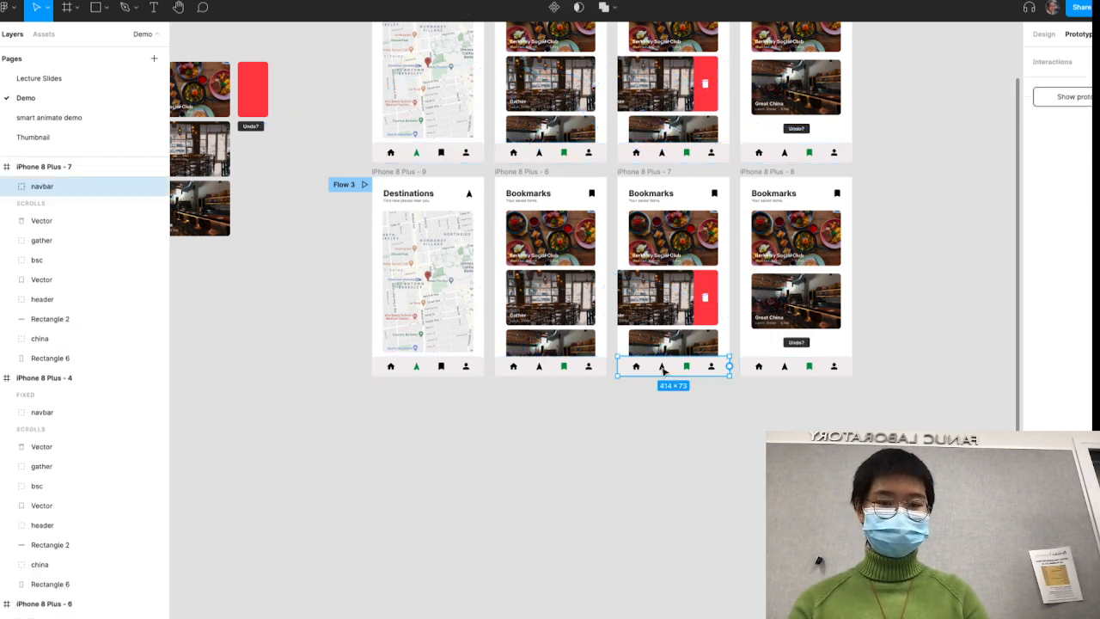
{"action": "left_click_drag", "start_coordinate": [668, 368], "coordinate": [455, 275]}
{"action": "left_click", "coordinate": [928, 182]}
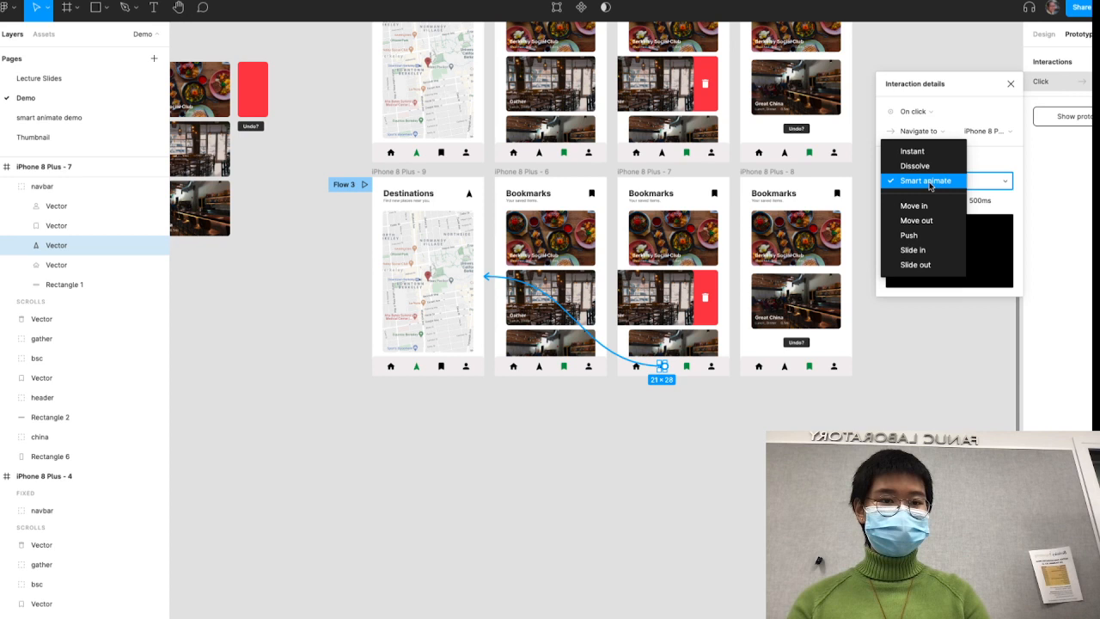
{"action": "left_click", "coordinate": [917, 237]}
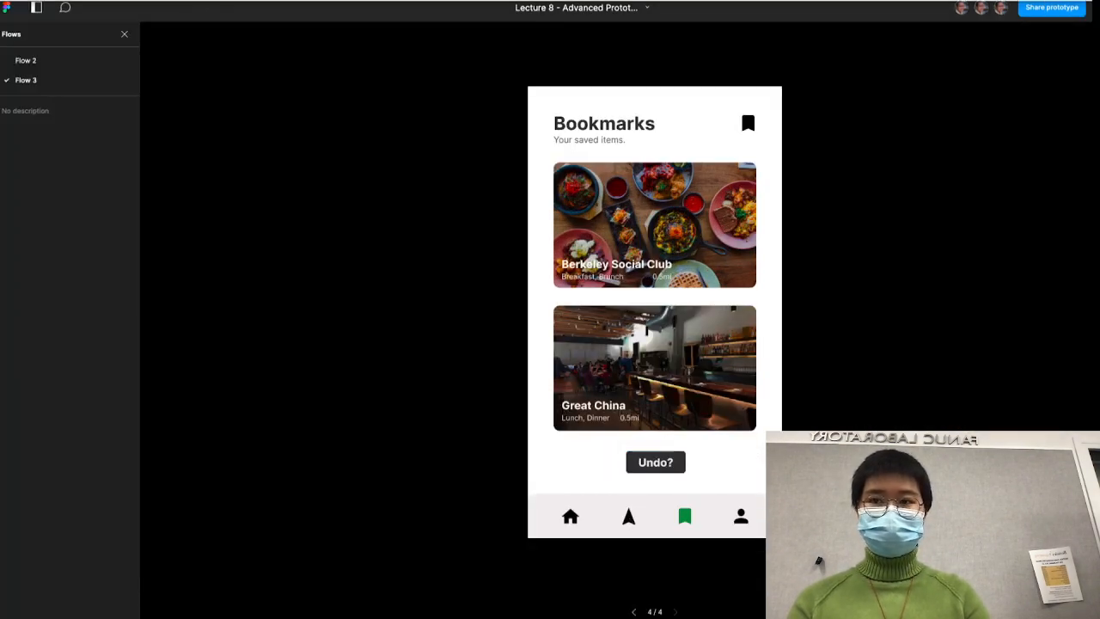
- Return to the canvas from the prototype and link the navbar arrow icon in iPhone 8 Plus - 8 to frame iPhone 8 Plus - 9
{"action": "left_click", "coordinate": [153, 2]}
{"action": "left_click", "coordinate": [116, 15]}
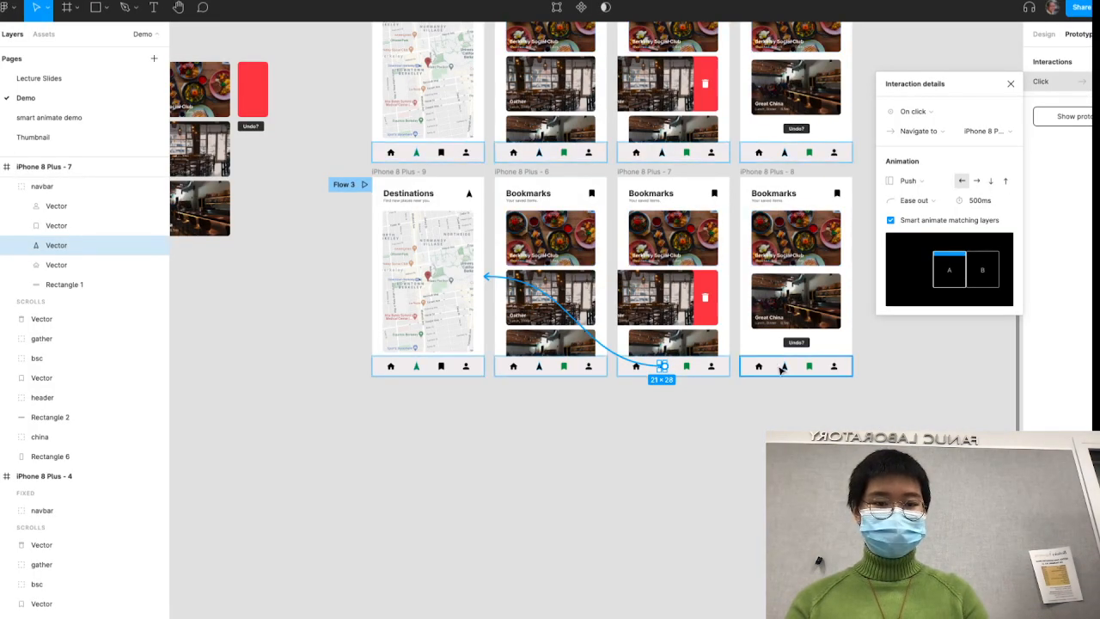
{"action": "left_click", "coordinate": [784, 368]}
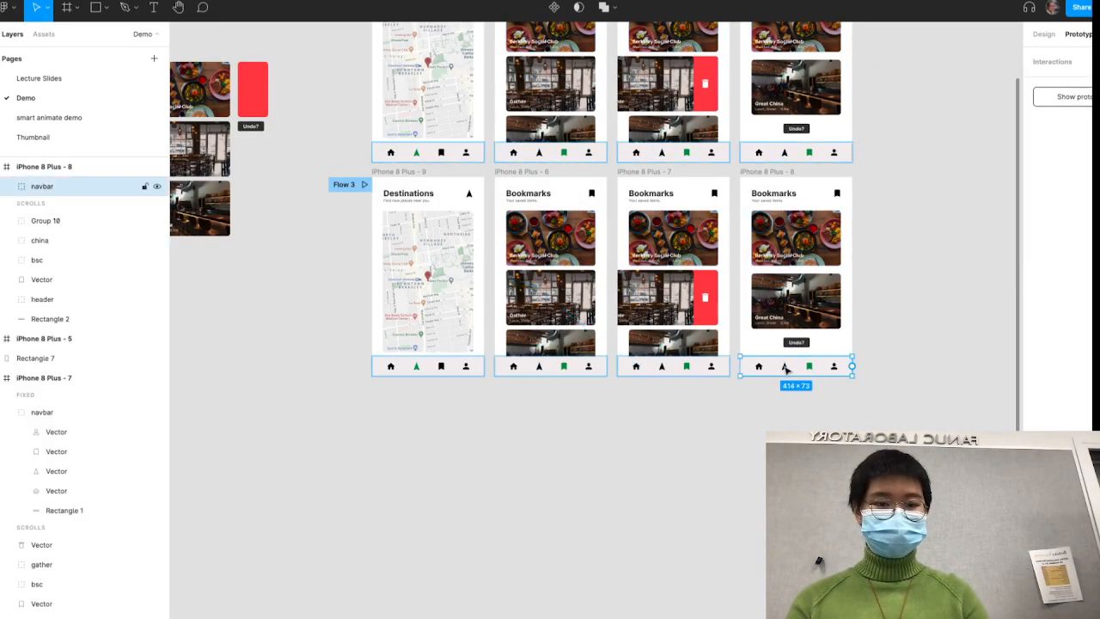
{"action": "left_click", "coordinate": [784, 368]}
{"action": "left_click_drag", "start_coordinate": [788, 366], "coordinate": [403, 300]}
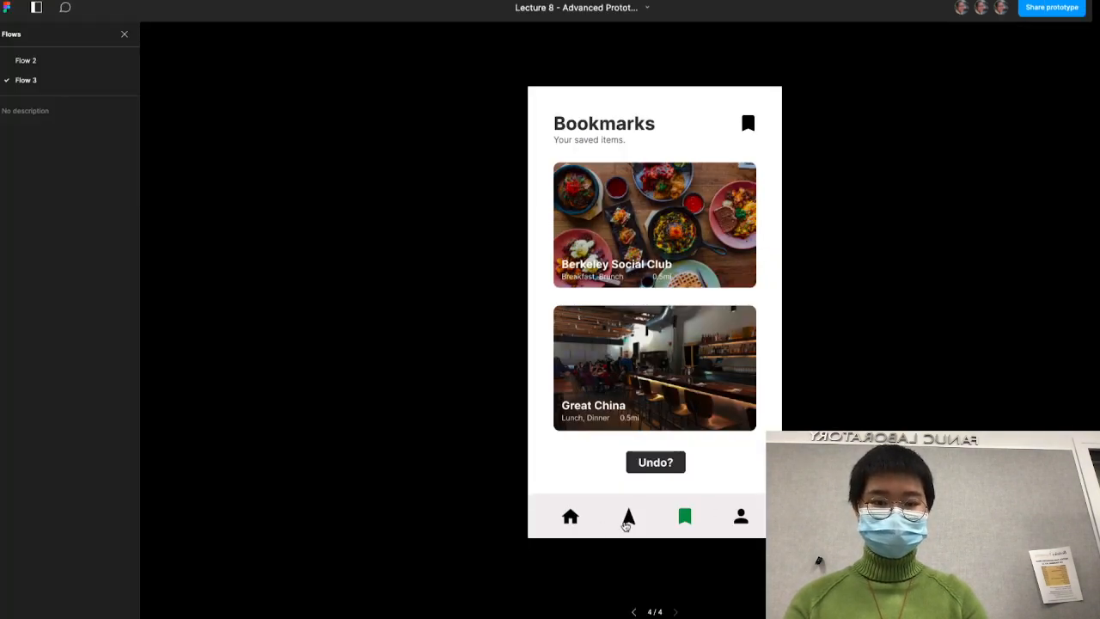
- Test the navbar arrow link on the Undo? screen, and set the Push direction of the arrow link in iPhone 8 Plus - 7 to right
{"action": "left_click", "coordinate": [627, 520]}
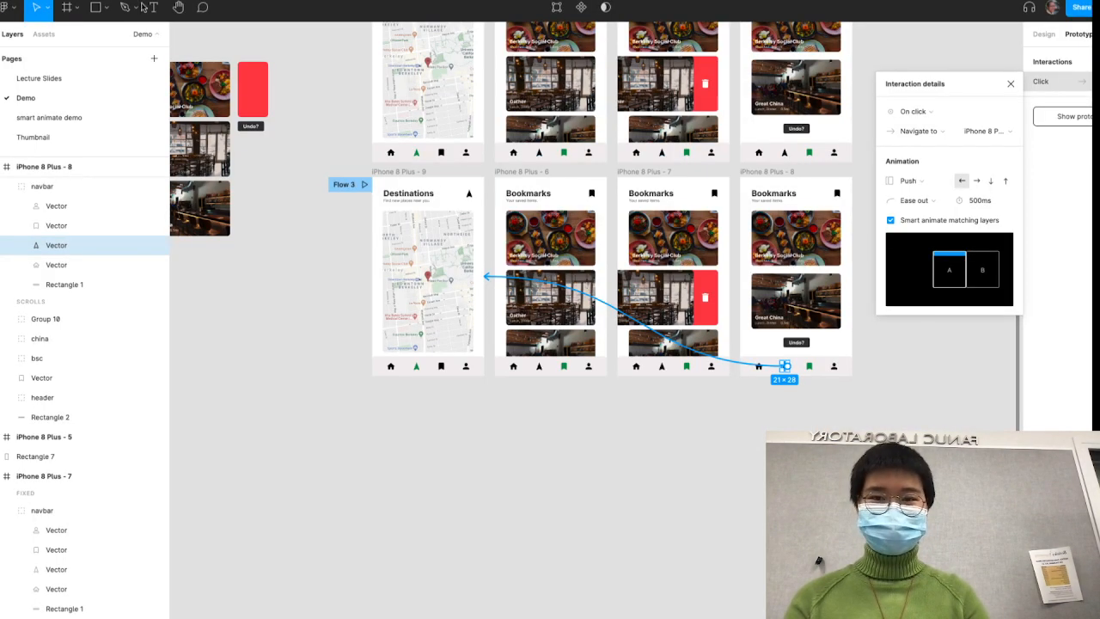
{"action": "left_click", "coordinate": [748, 474]}
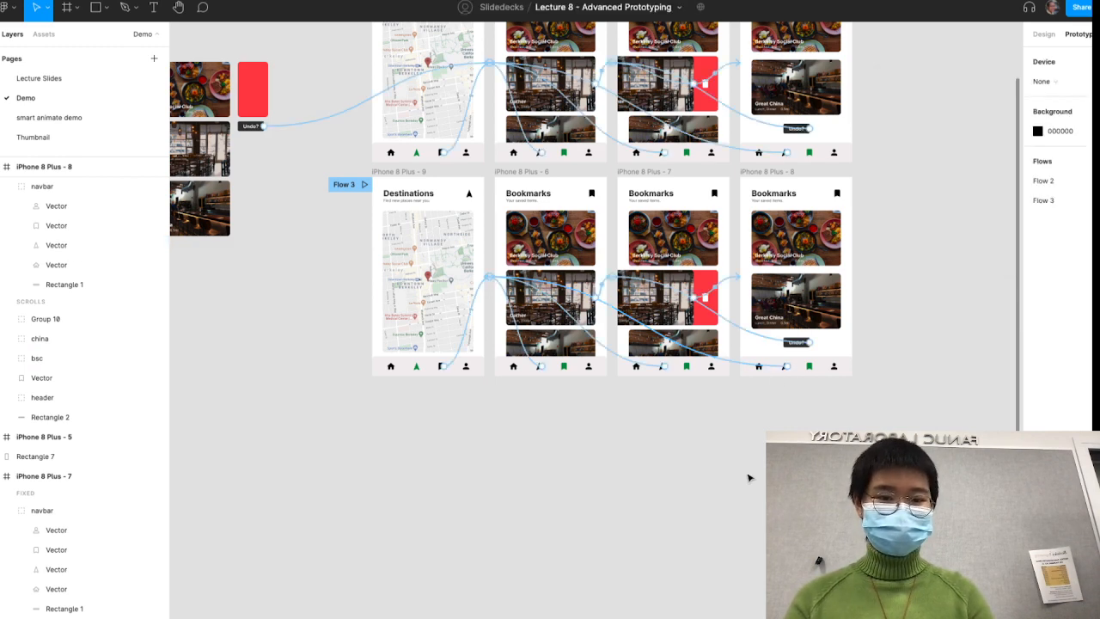
{"action": "left_click", "coordinate": [653, 366]}
{"action": "left_click", "coordinate": [653, 367]}
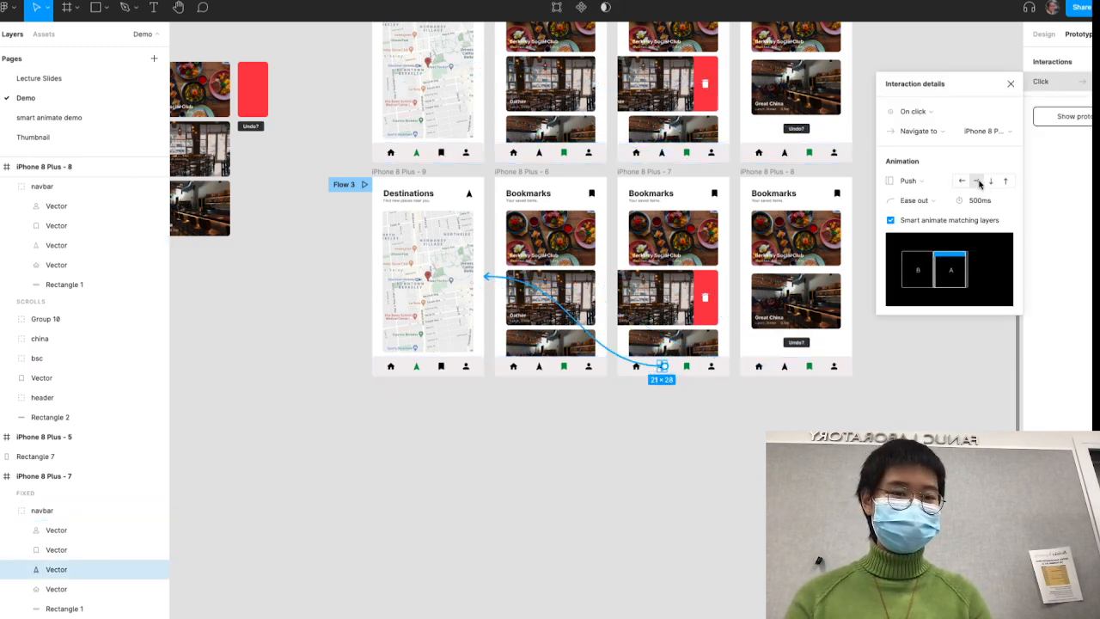
{"action": "left_click", "coordinate": [914, 373]}
- Test the Flow 3 prototype: open Bookmarks, swipe away the Gather card, undo it, and return to Destinations, including directly from the Undo? screen
{"action": "left_click", "coordinate": [412, 1]}
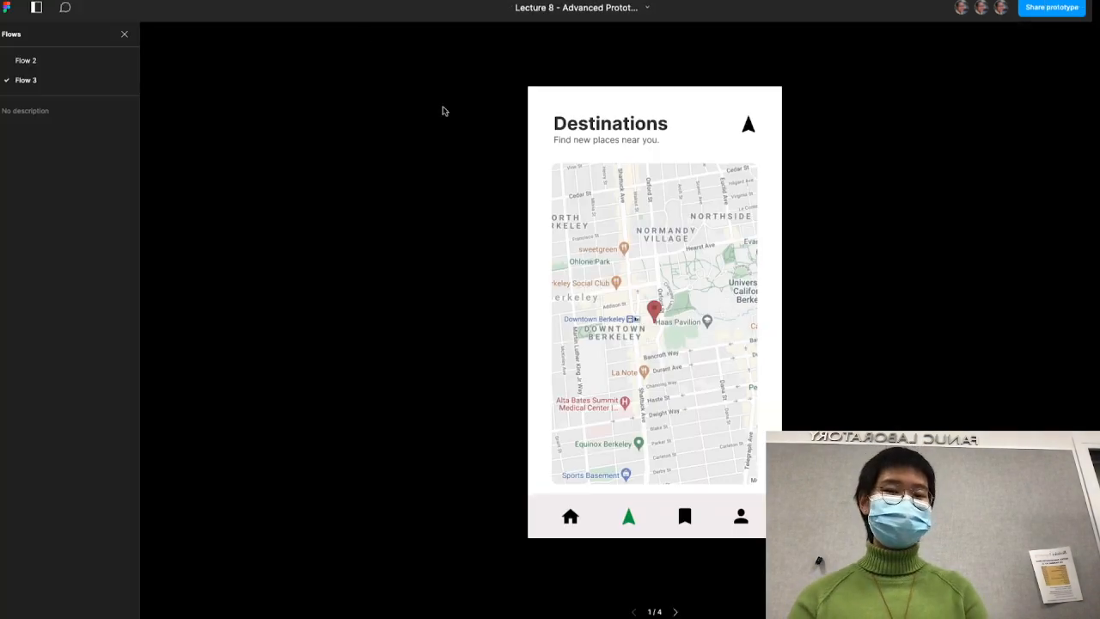
{"action": "left_click", "coordinate": [684, 518]}
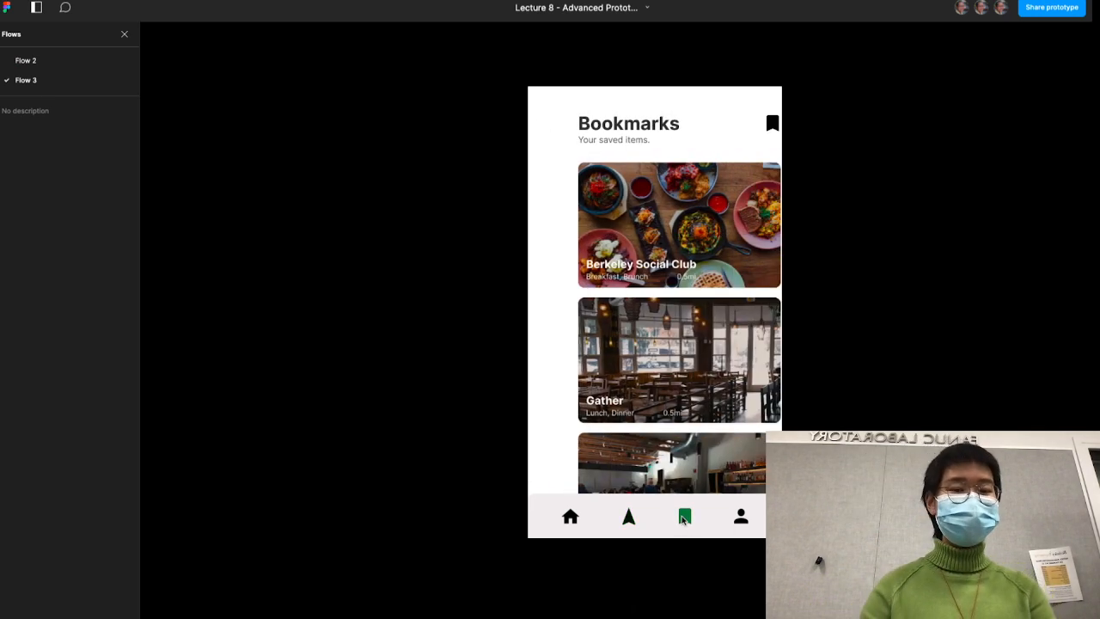
{"action": "left_click_drag", "start_coordinate": [661, 362], "coordinate": [428, 586]}
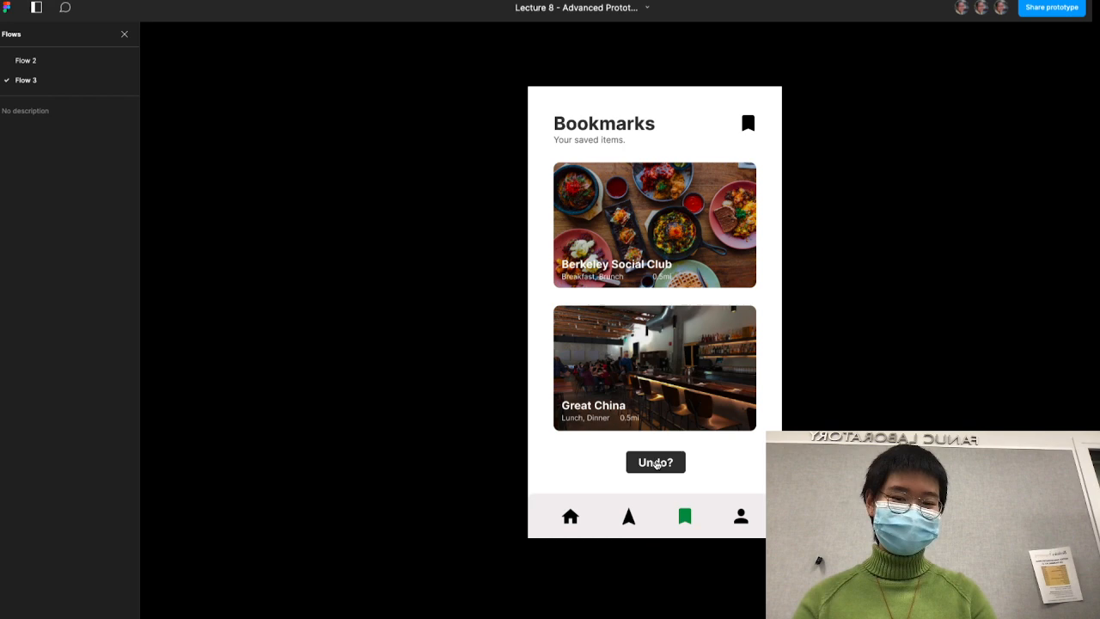
{"action": "left_click", "coordinate": [656, 464]}
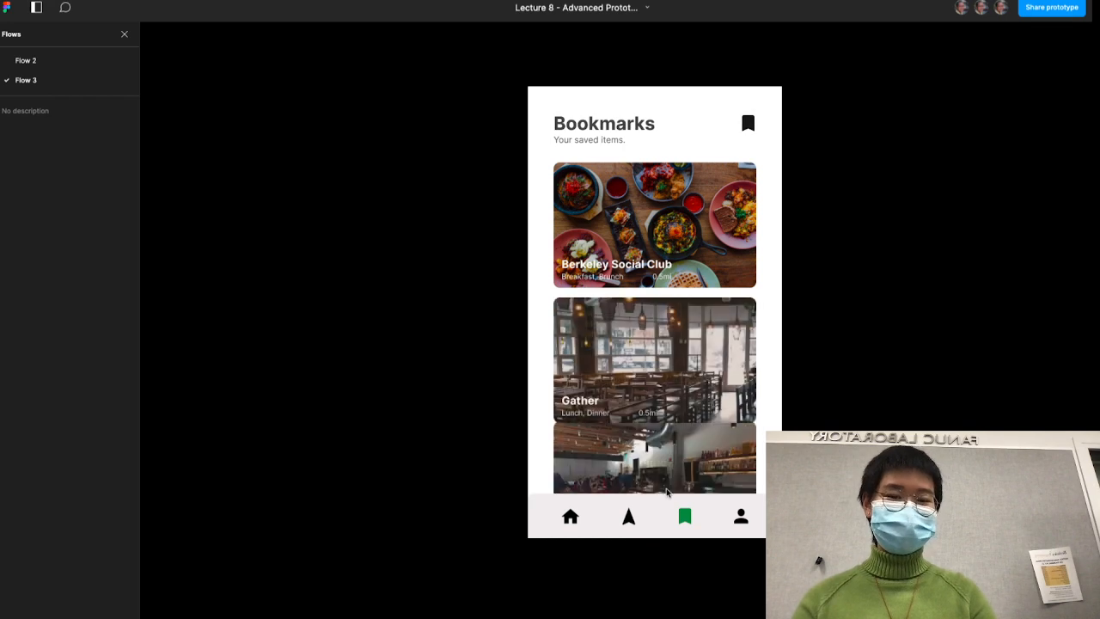
{"action": "left_click", "coordinate": [631, 520]}
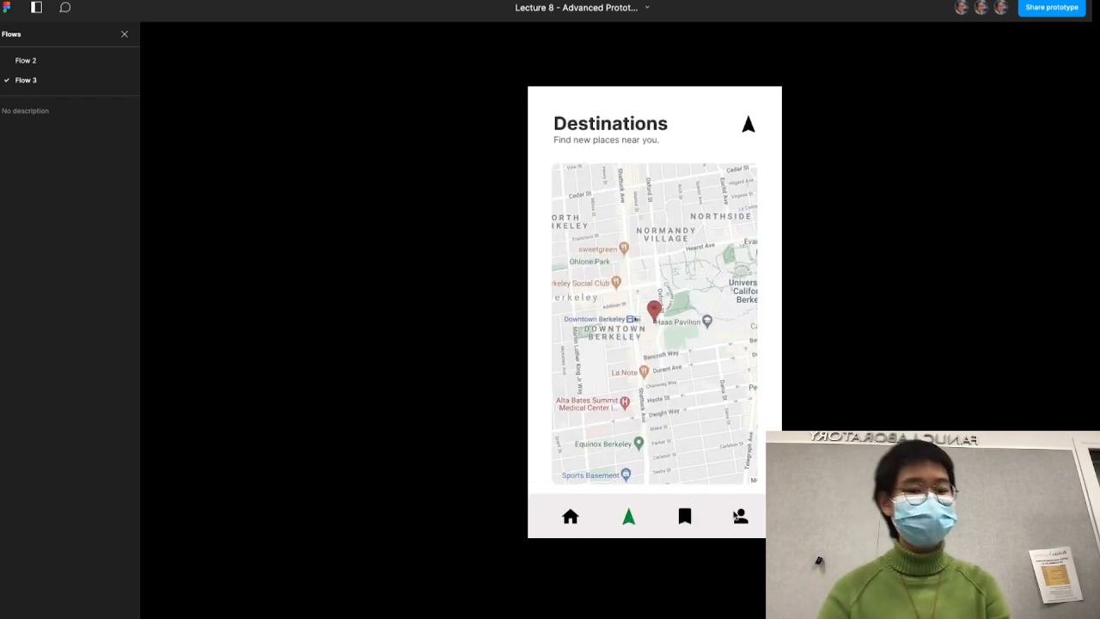
{"action": "left_click", "coordinate": [685, 518]}
{"action": "left_click_drag", "start_coordinate": [692, 409], "coordinate": [481, 412]}
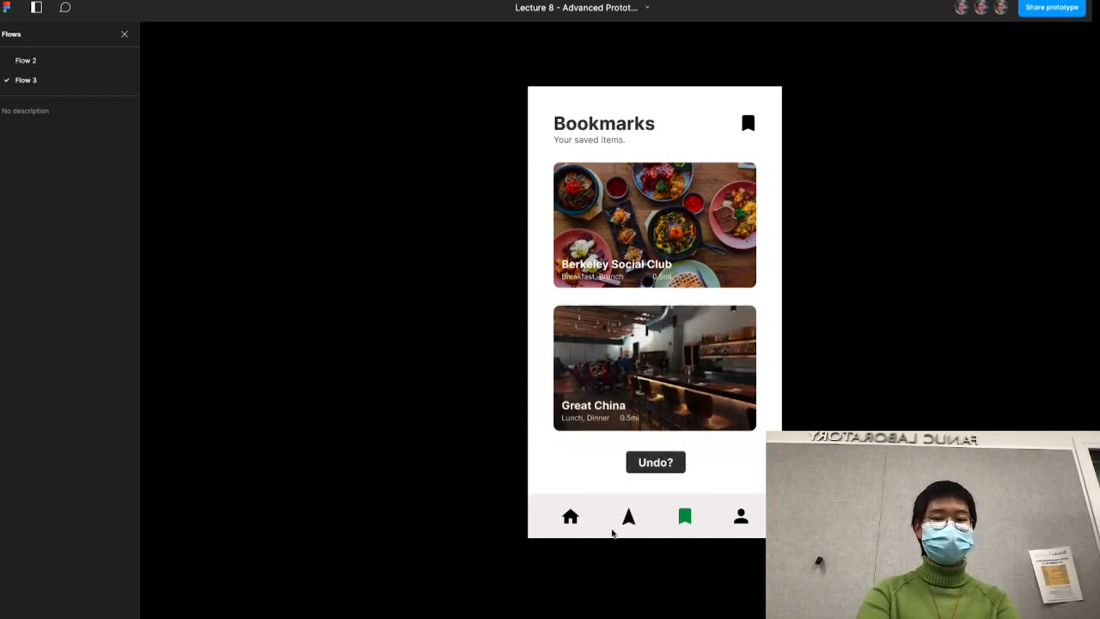
{"action": "left_click", "coordinate": [630, 518]}
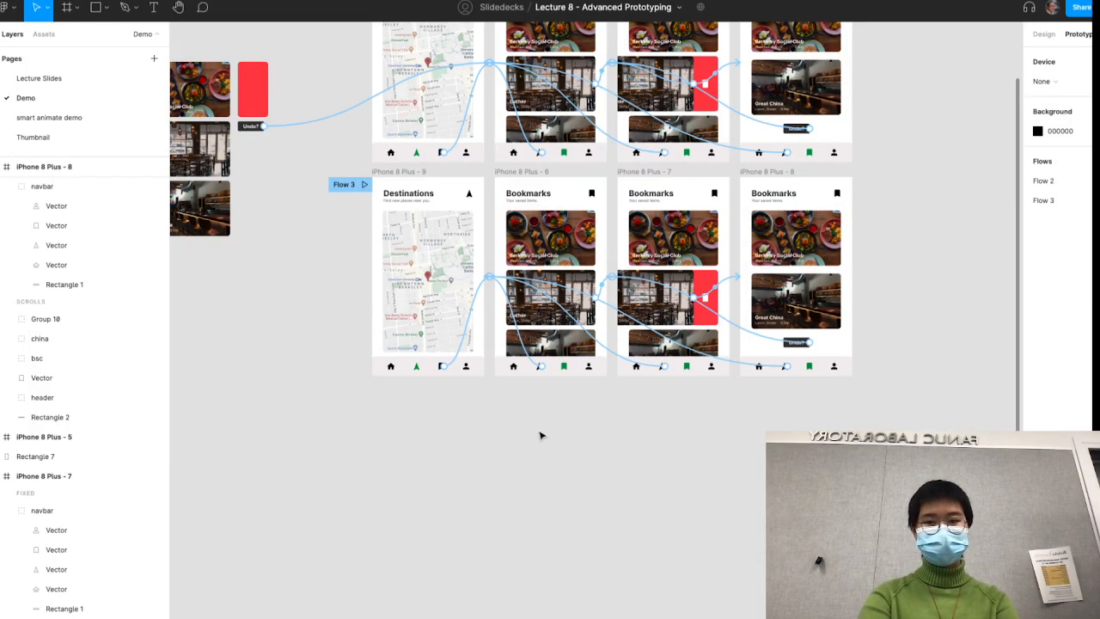
- Fit all of Flow 2 and Flow 3 in view on the Demo canvas and check the Flow 3 prototype's Destinations screen again
{"action": "scroll", "coordinate": [541, 435], "scroll_direction": "up", "scroll_amount": 2}
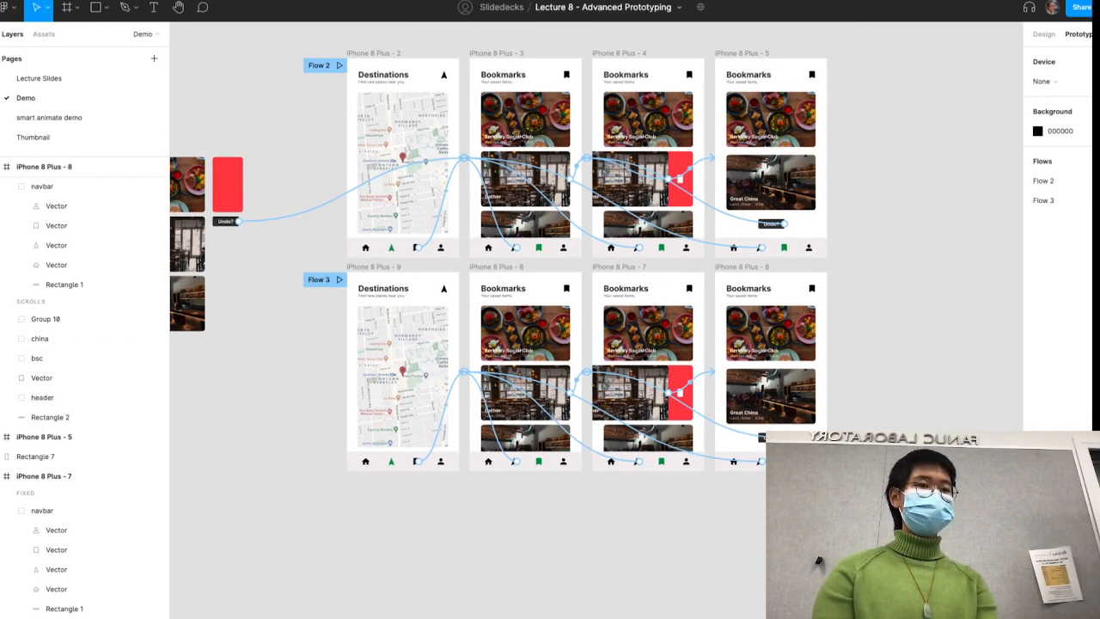
{"action": "key", "text": "shift+1"}
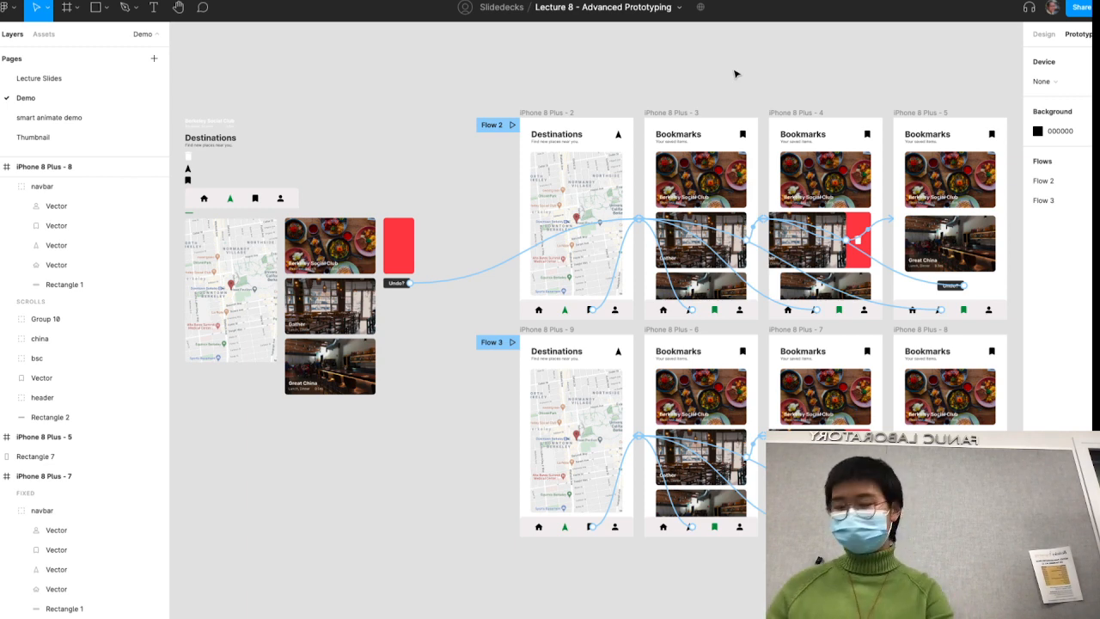
{"action": "left_click", "coordinate": [286, 1]}
{"action": "left_click", "coordinate": [117, 1]}
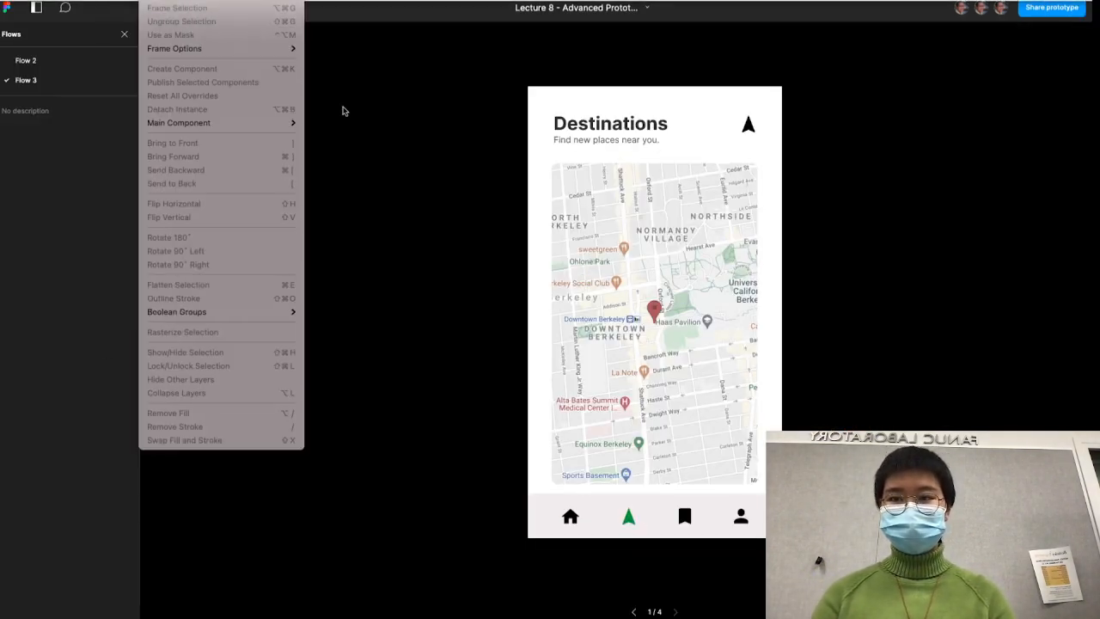
{"action": "left_click", "coordinate": [344, 109]}
{"action": "left_click", "coordinate": [122, 2]}
- Open the Lecture Slides page and advance the slide presentation from the demo slide to the Renaming Layers title slide
{"action": "left_click", "coordinate": [68, 78]}
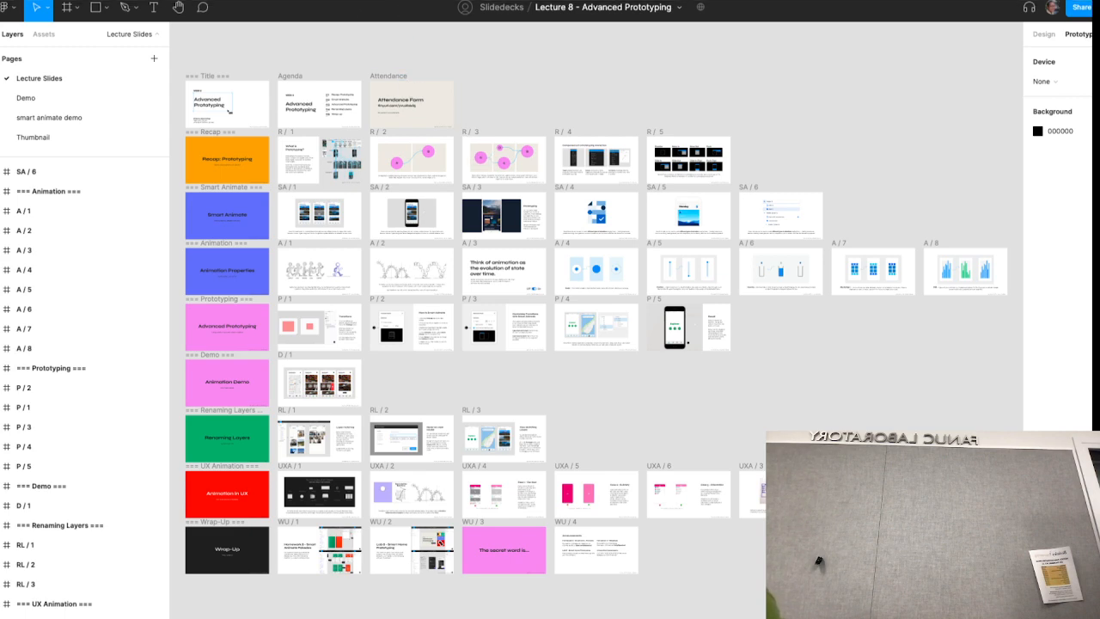
{"action": "left_click", "coordinate": [400, 2]}
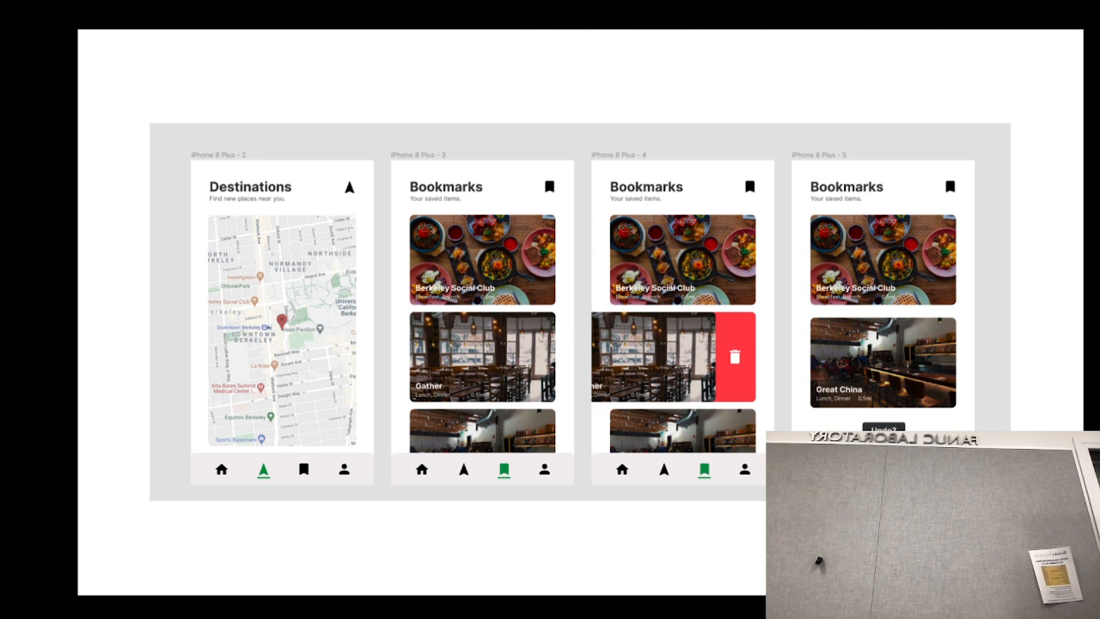
{"action": "key", "text": "Right"}
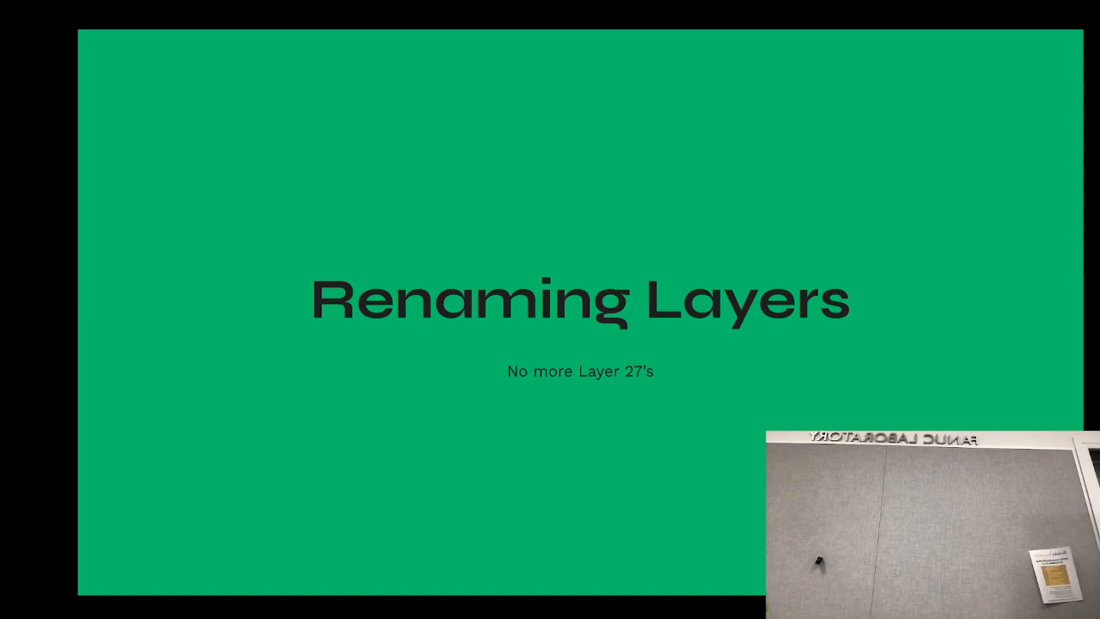